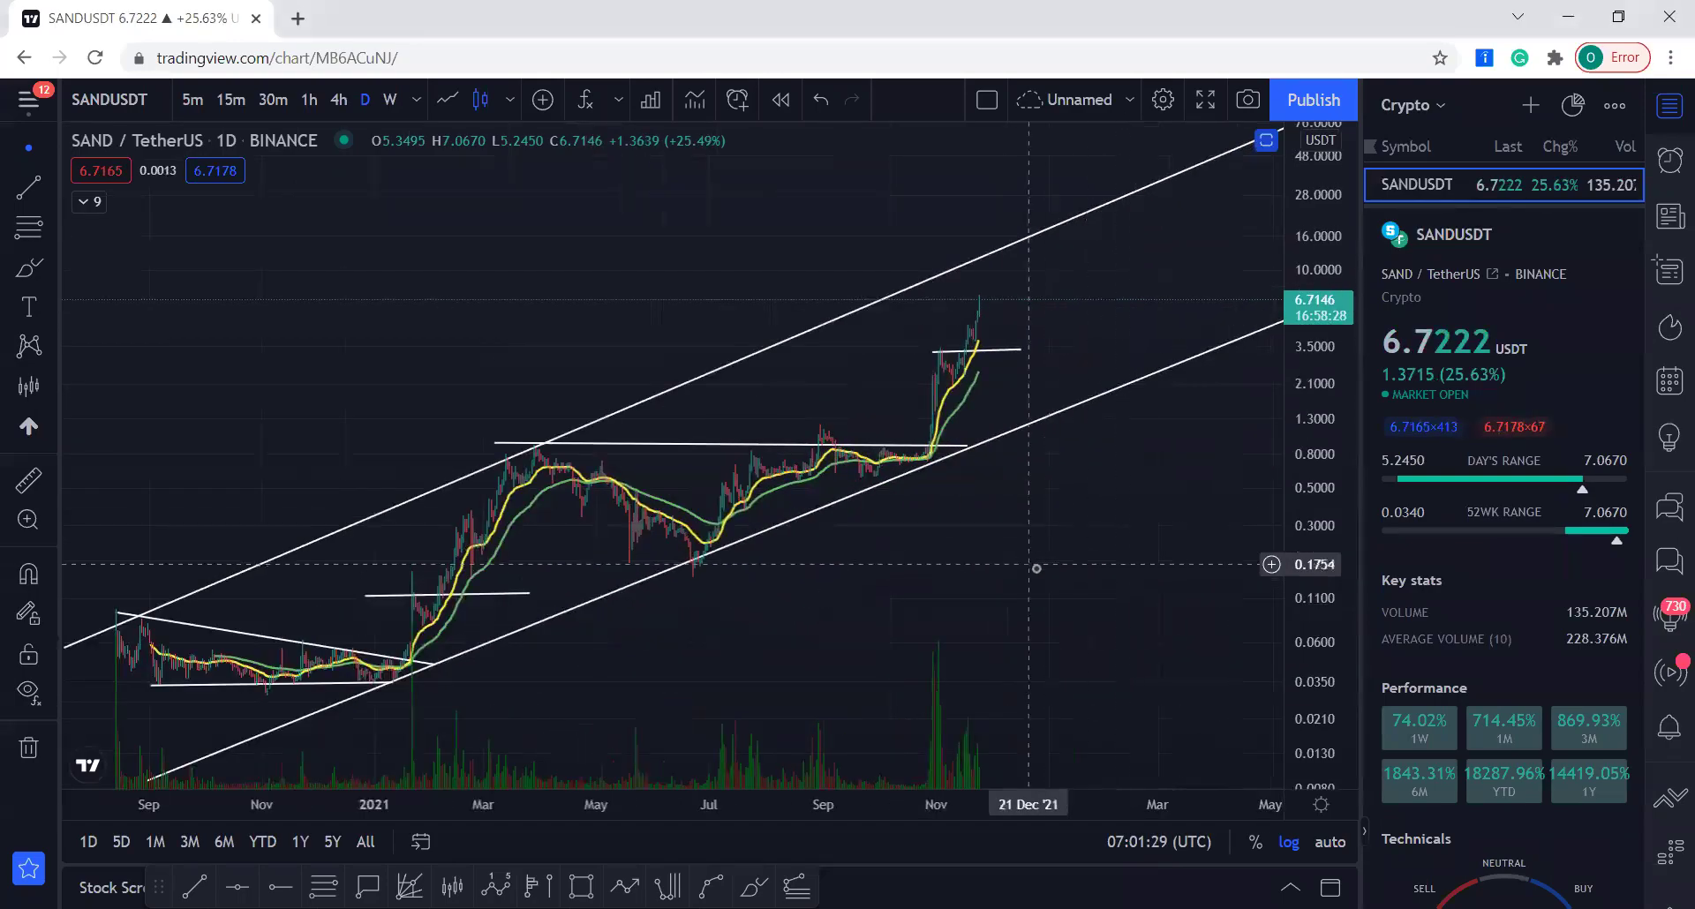
- Examine the daily SAND/USDT price history, moving averages and support and resistance lines inside the rising channel
scroll(1094, 584, up, 2)
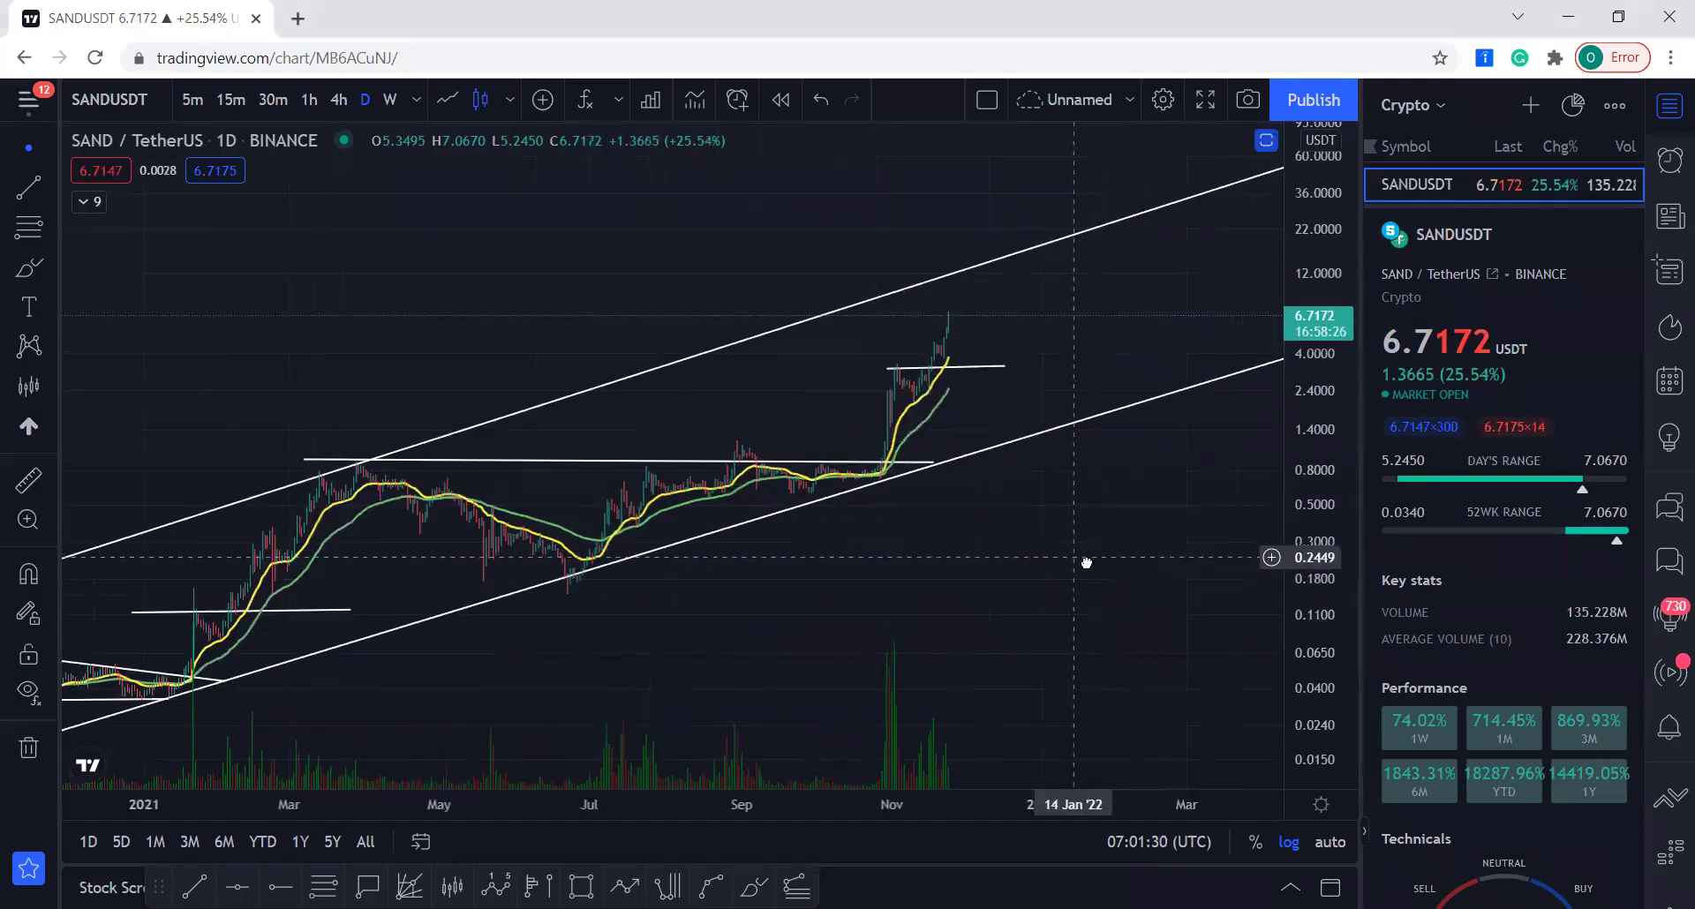
scroll(1099, 580, up, 3)
scroll(1099, 580, down, 4)
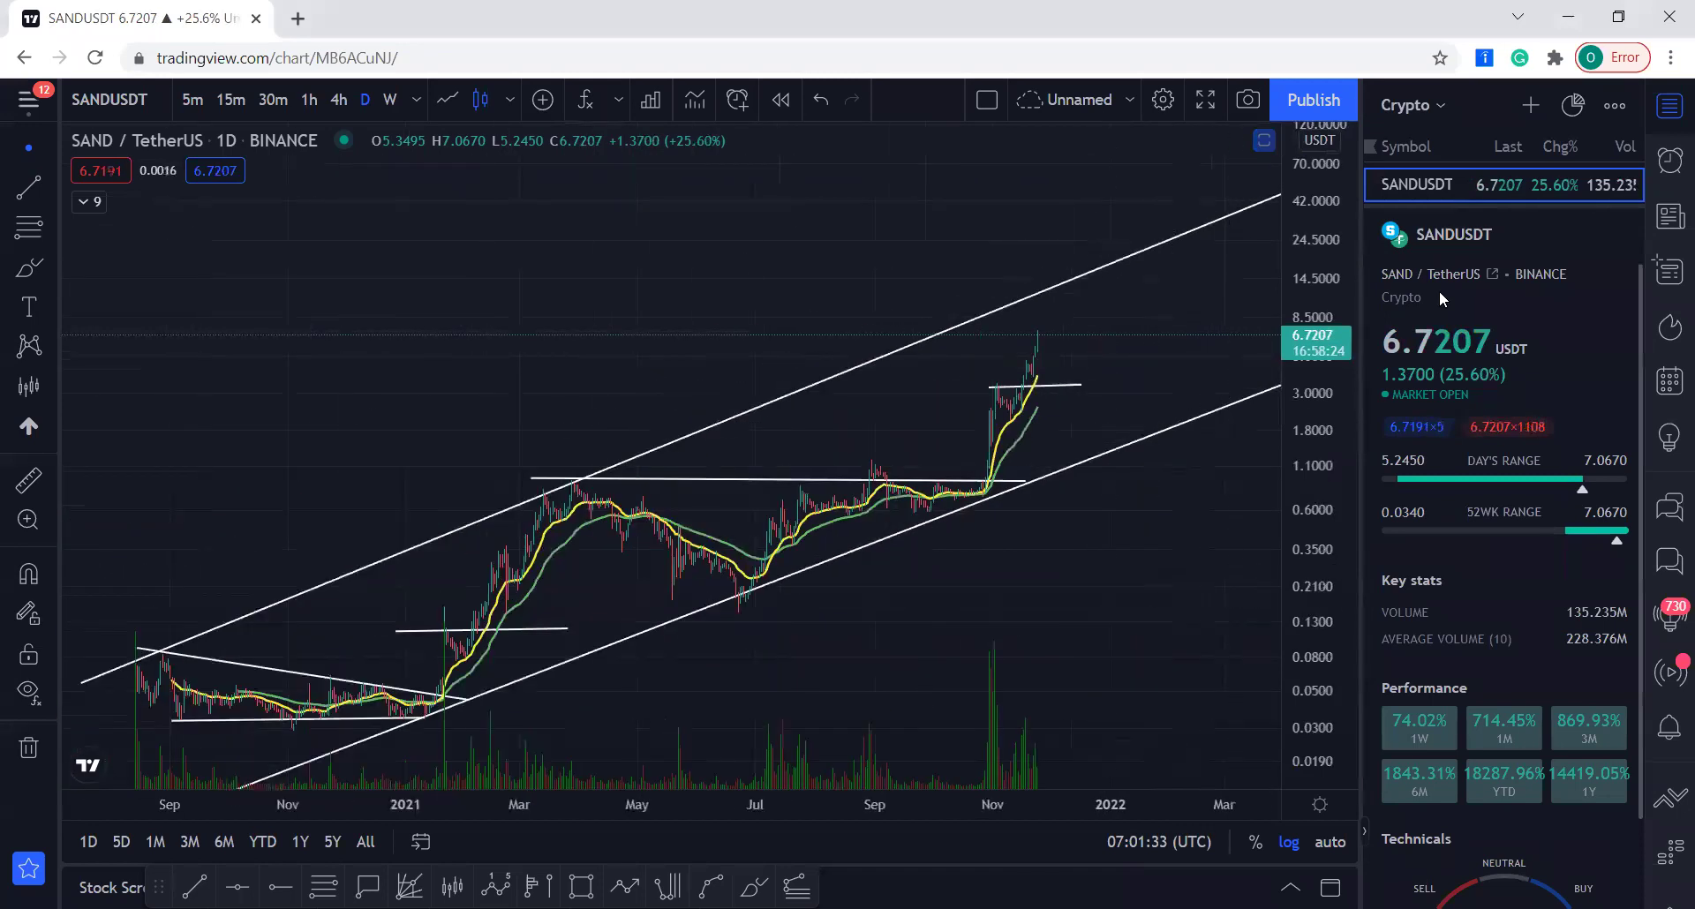
drag(1137, 597, 1129, 598)
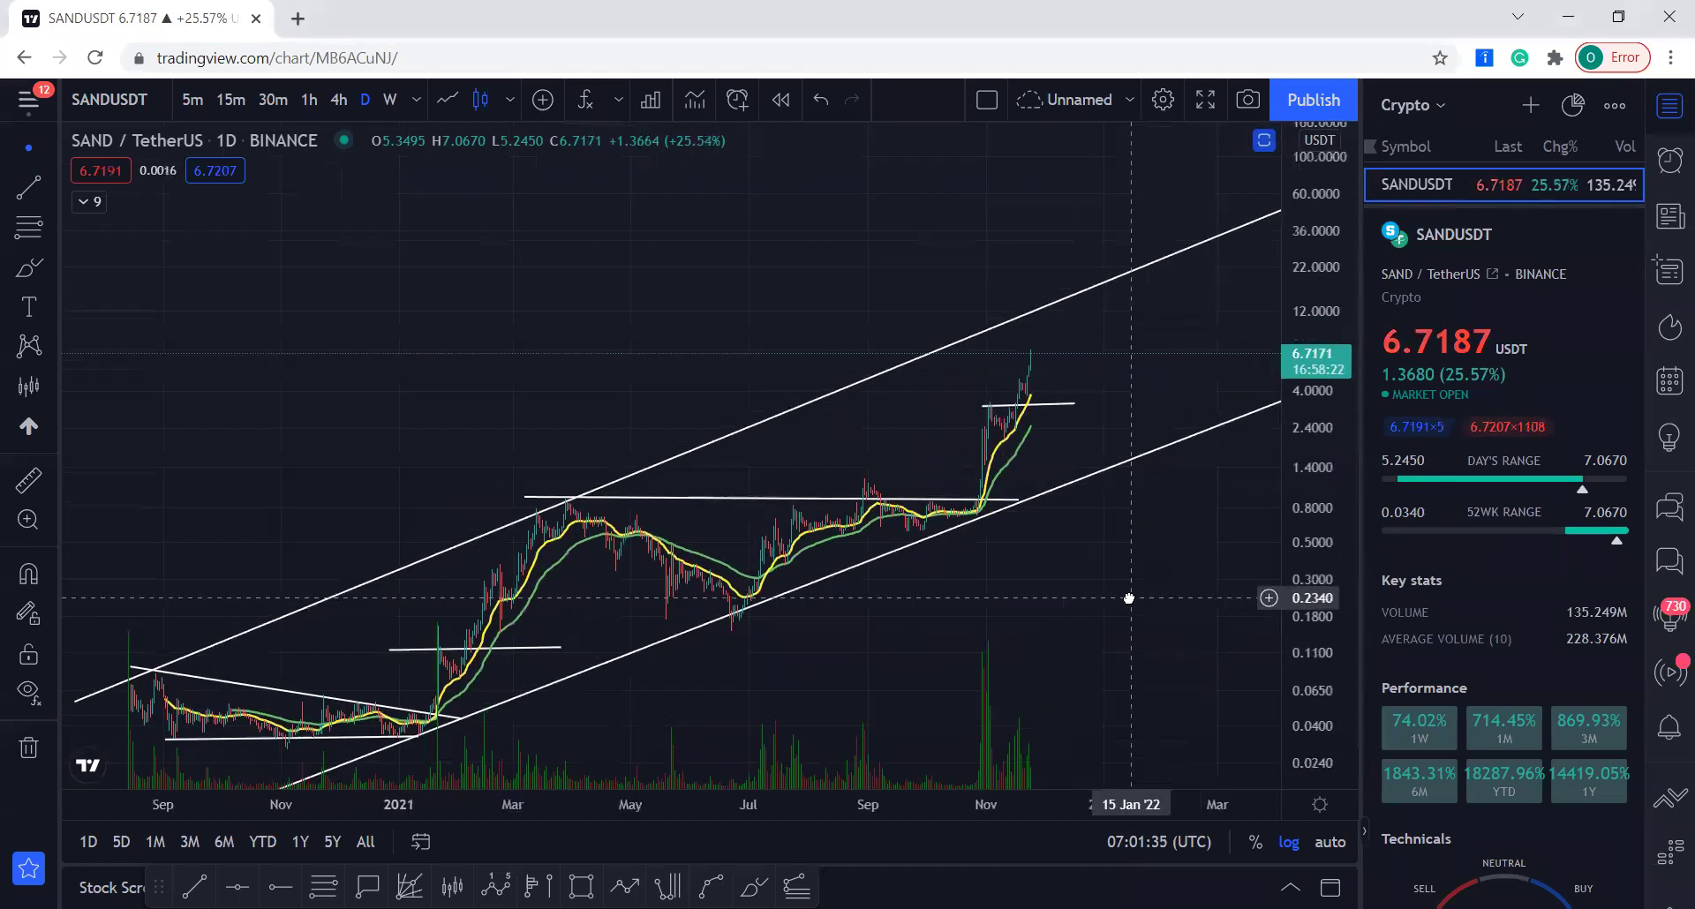
scroll(1130, 599, up, 4)
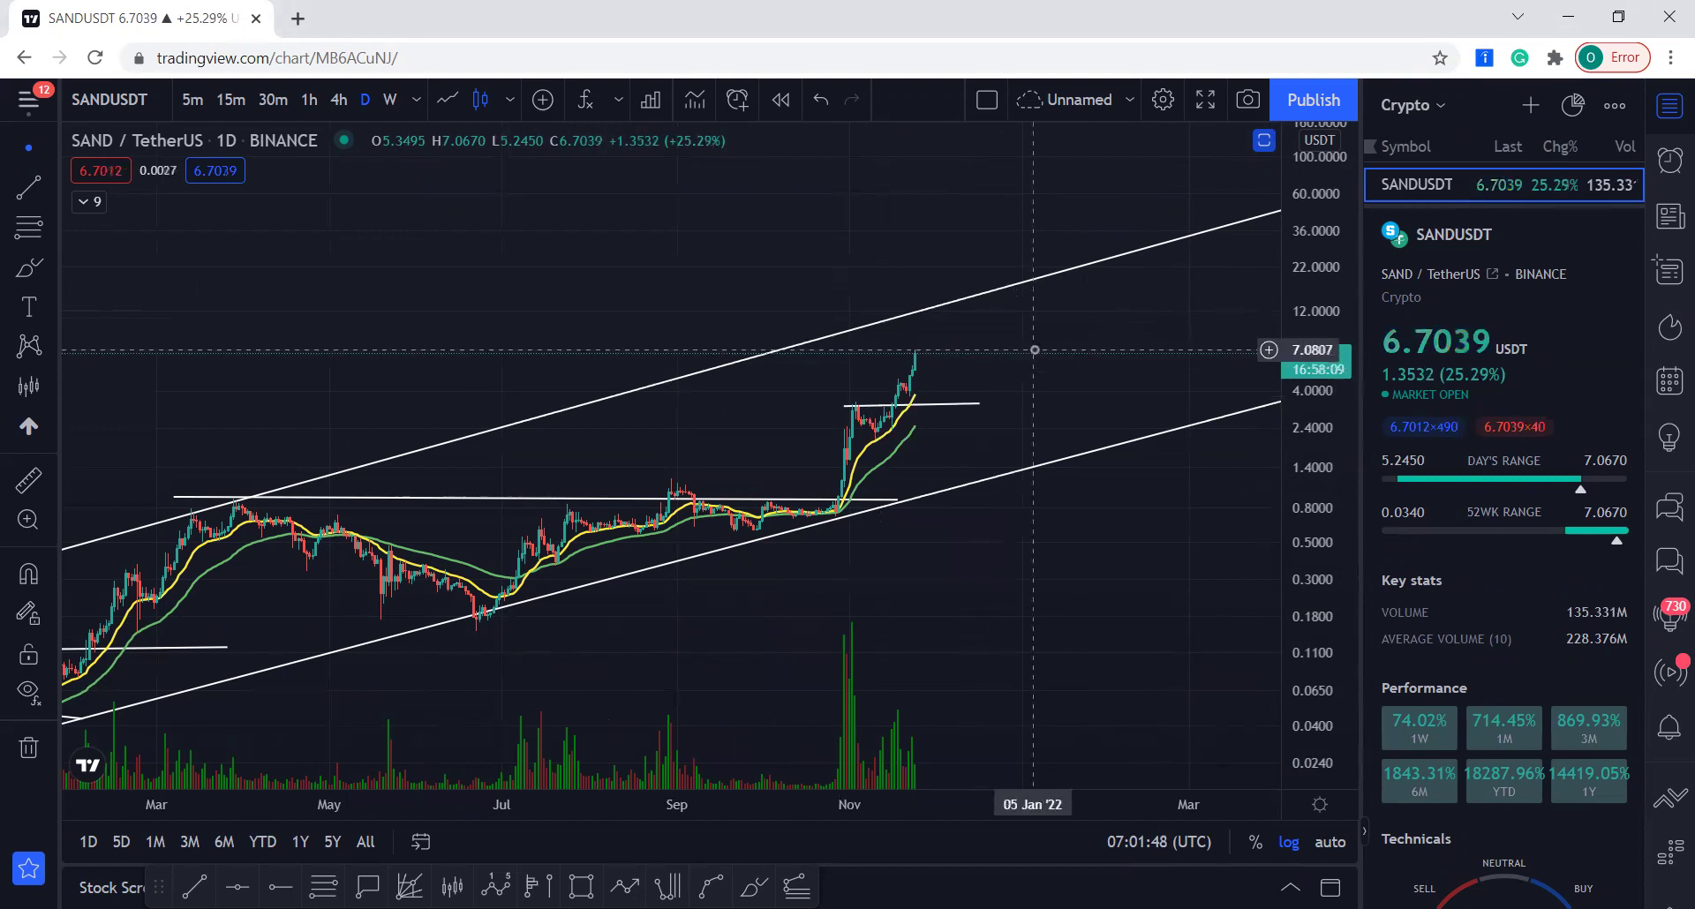
scroll(1119, 481, down, 4)
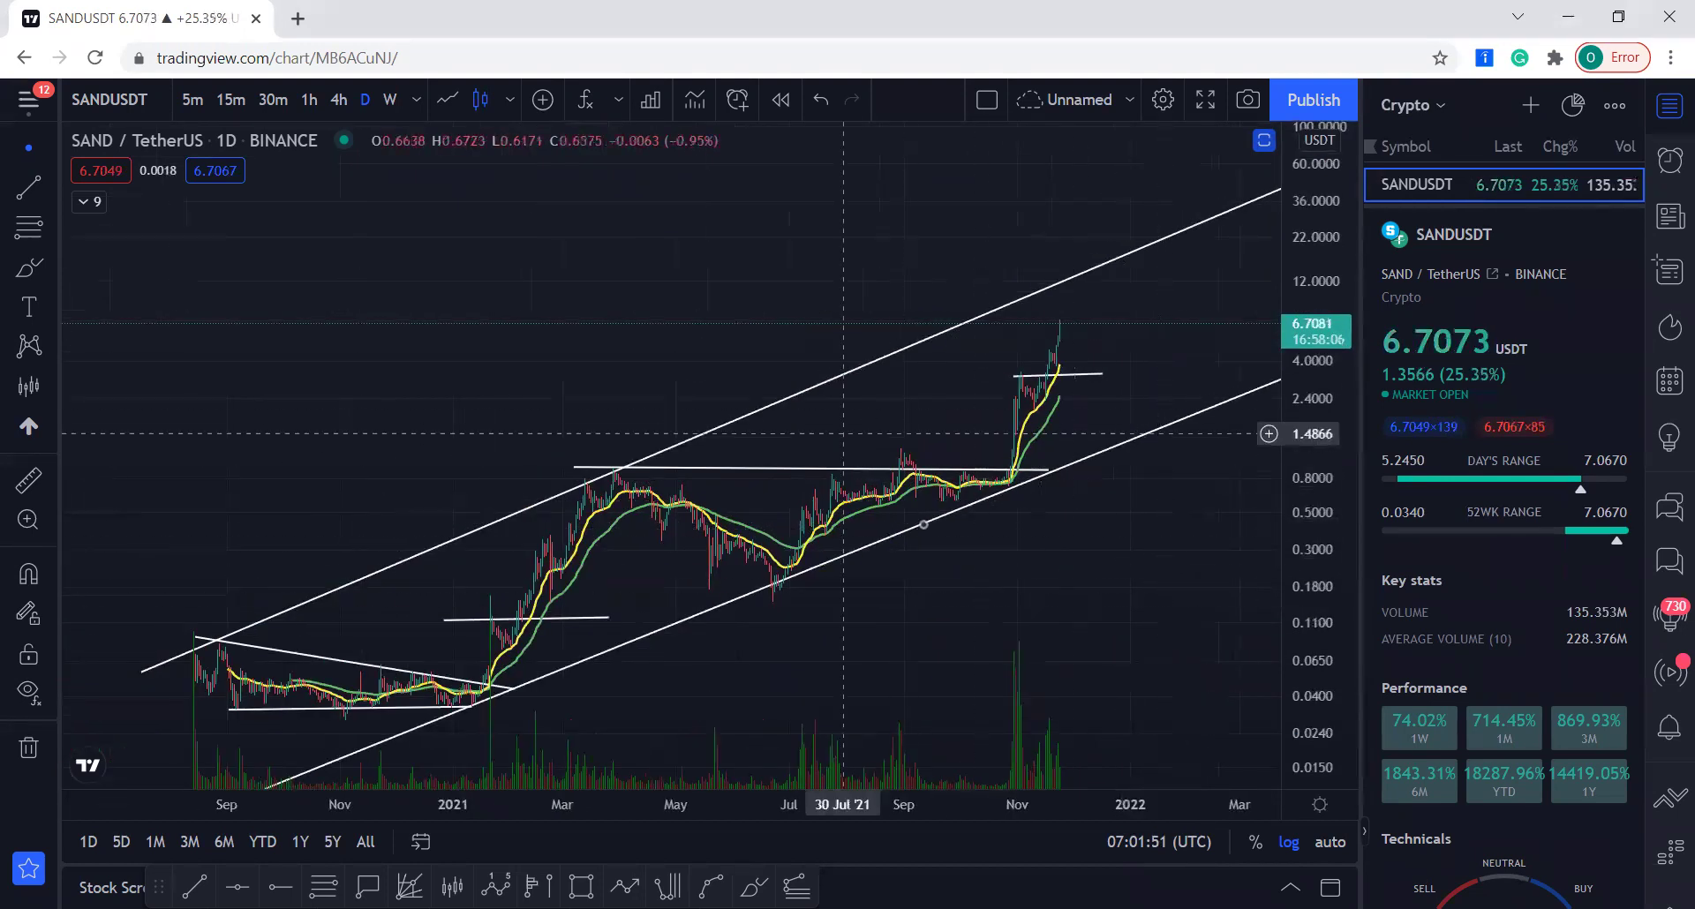
scroll(1086, 521, down, 3)
scroll(1127, 562, down, 3)
scroll(1200, 530, up, 3)
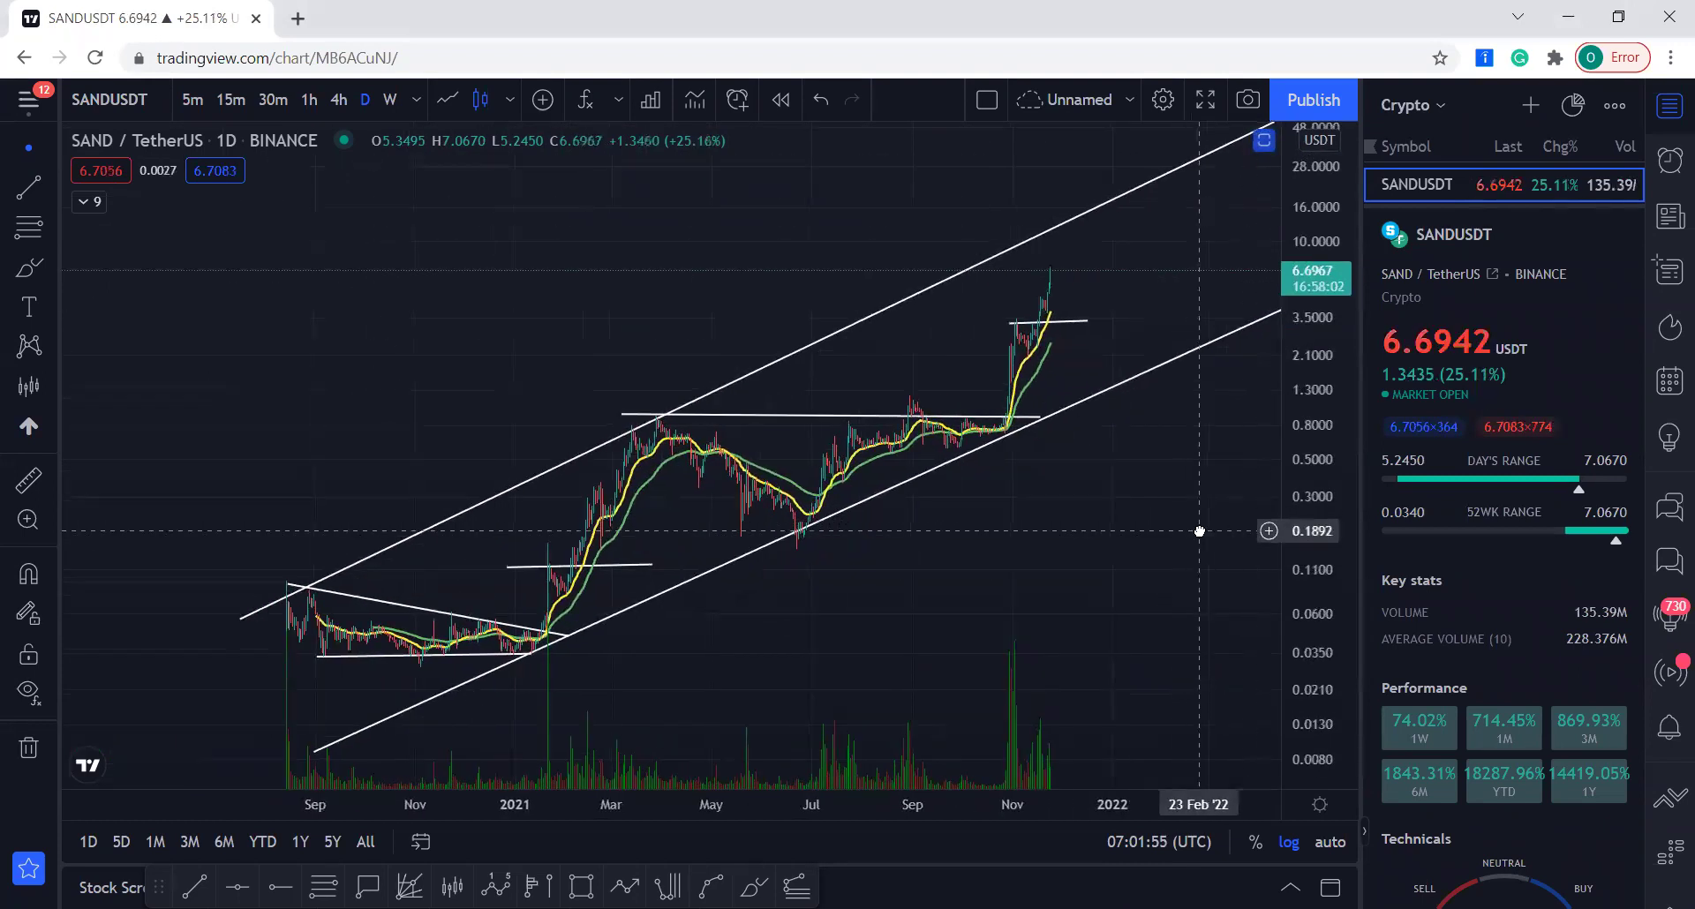
drag(1065, 531, 1097, 526)
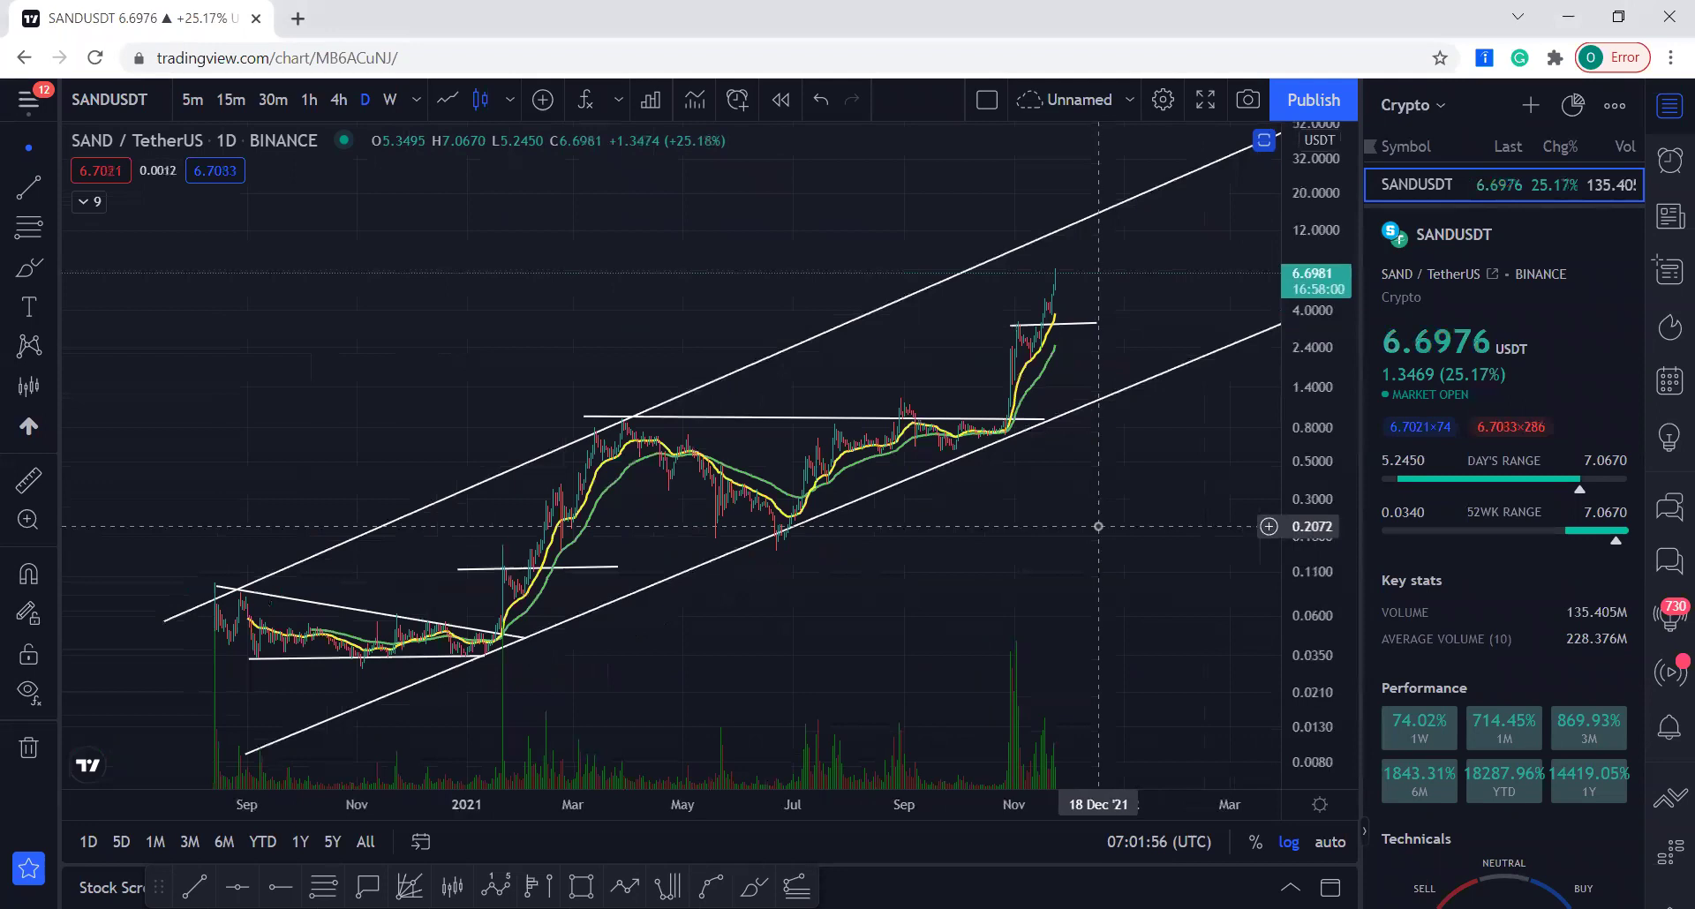
- Hide all indicators on the SAND/USDT chart, leaving only the price bars and drawings
scroll(1097, 526, up, 2)
click(29, 693)
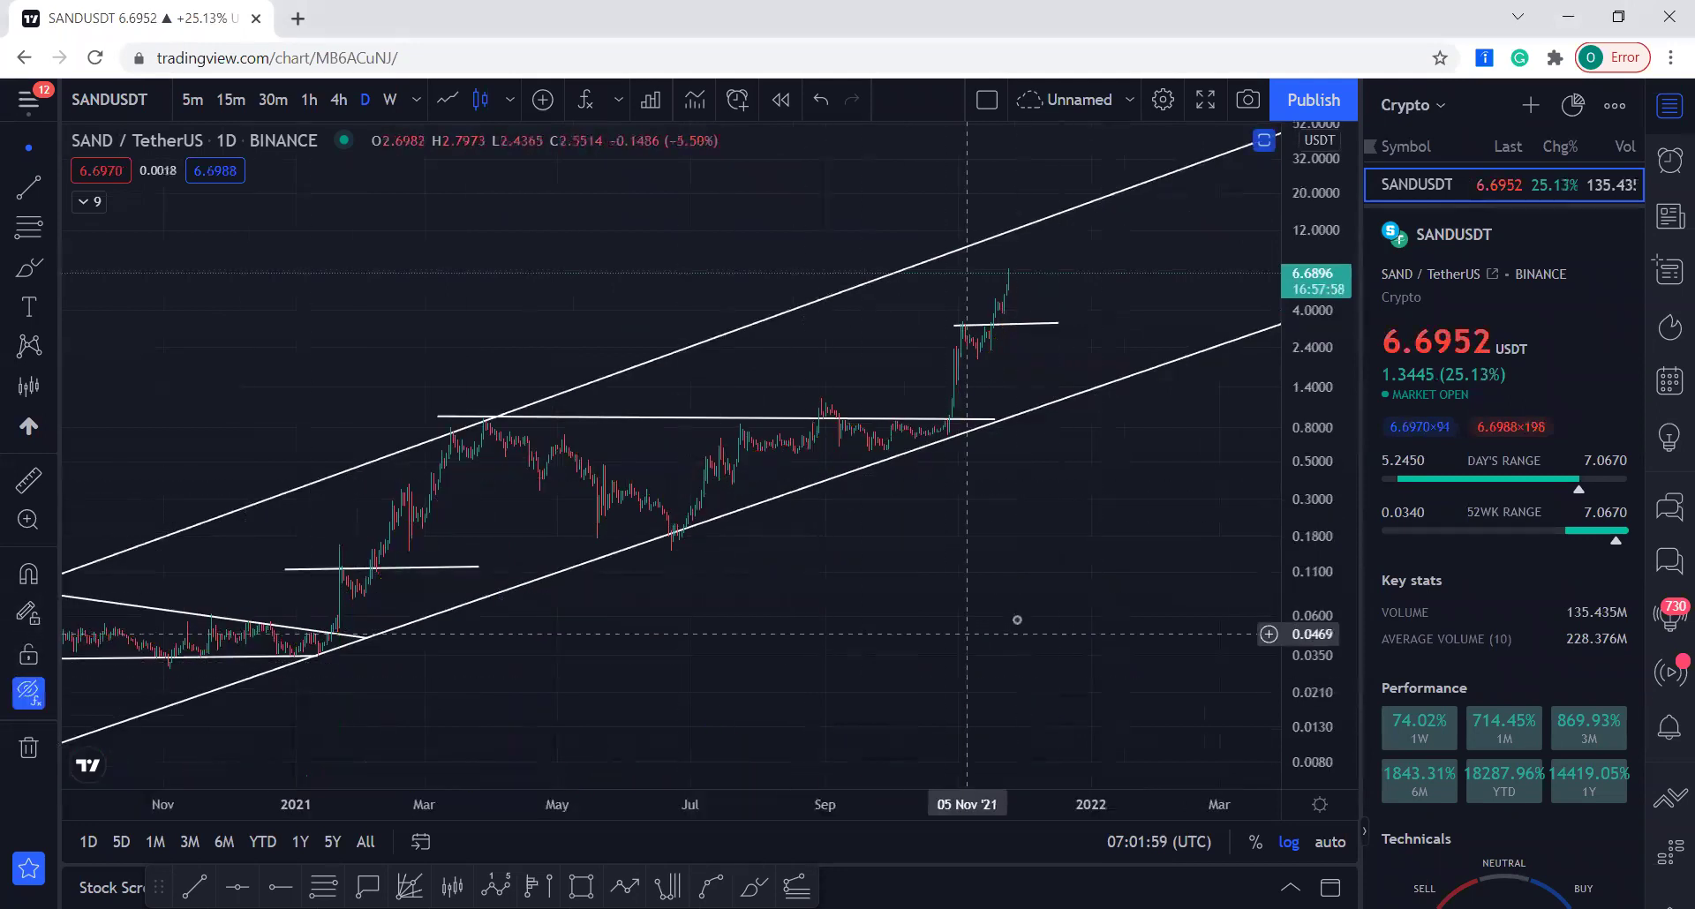
scroll(1059, 609, down, 2)
scroll(1113, 601, up, 2)
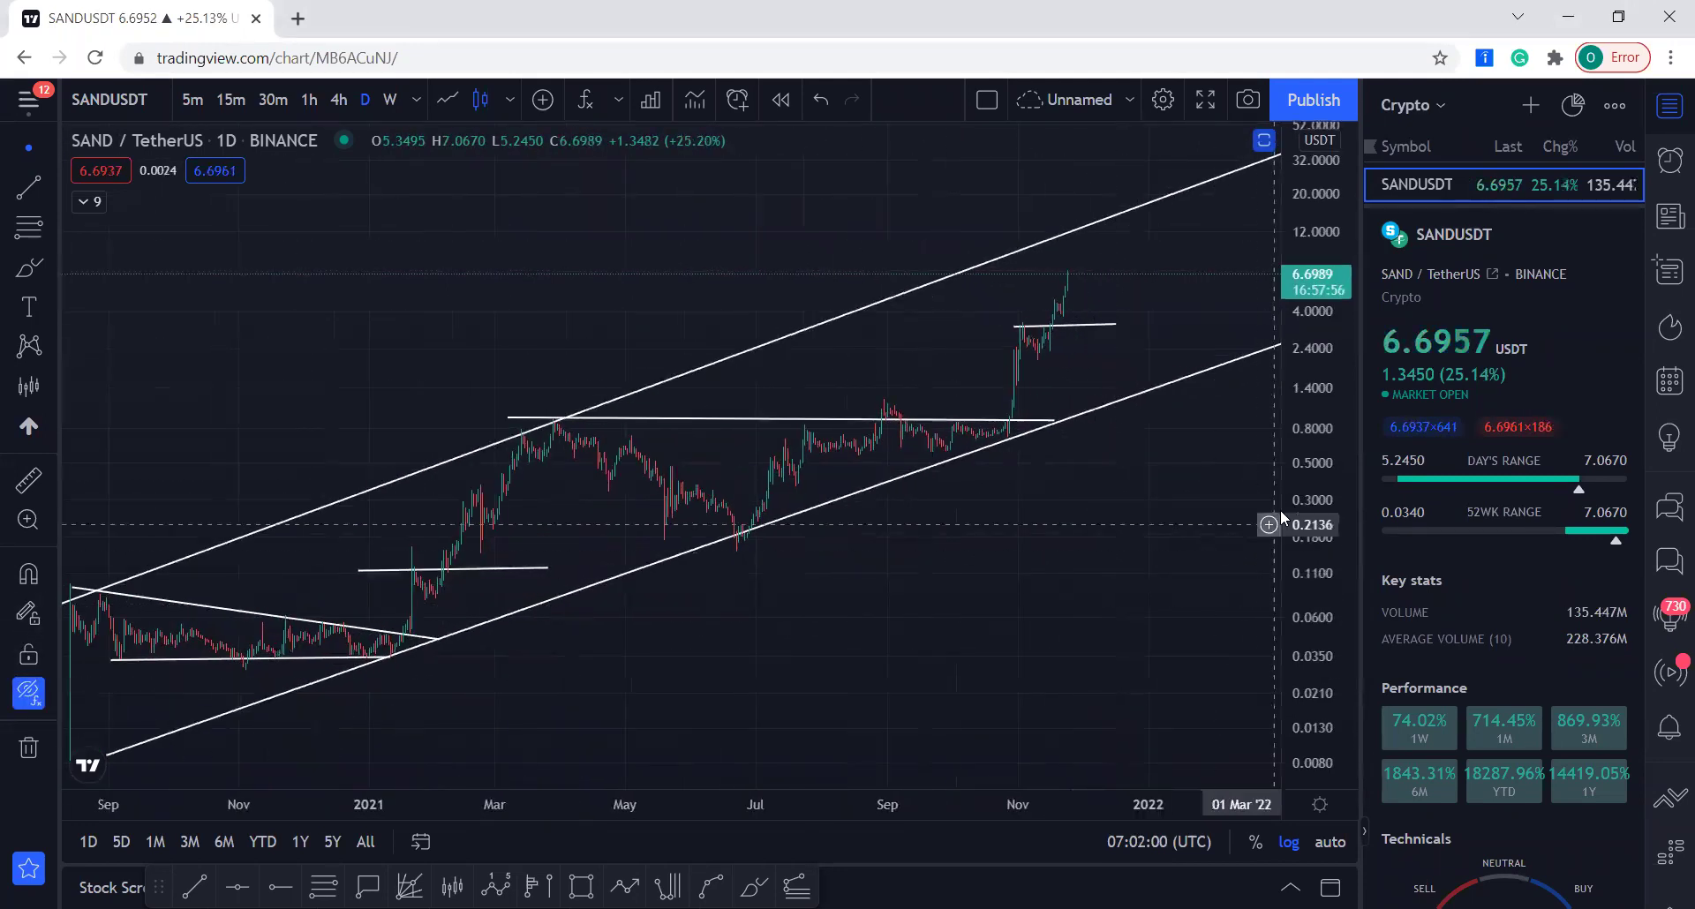
scroll(1121, 608, up, 3)
scroll(1135, 609, down, 3)
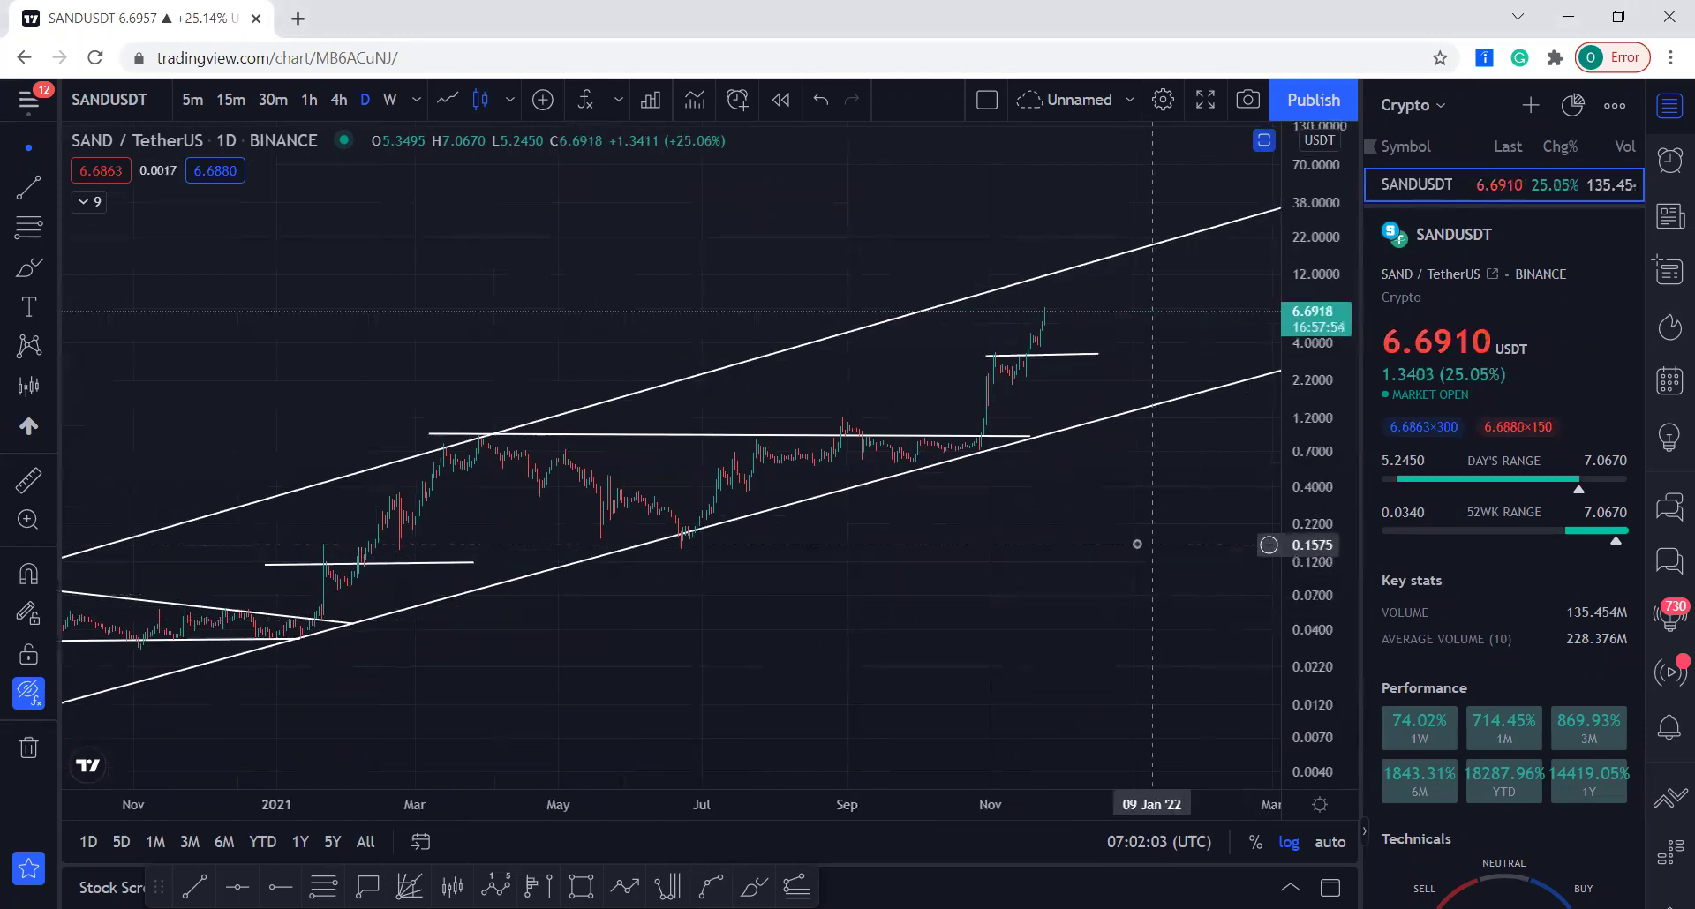
drag(1306, 433, 1307, 512)
drag(1166, 568, 863, 519)
- Trace the price path through the rising channel with a brush stroke on the weekly chart and undo the stroke
click(390, 99)
scroll(1051, 591, up, 5)
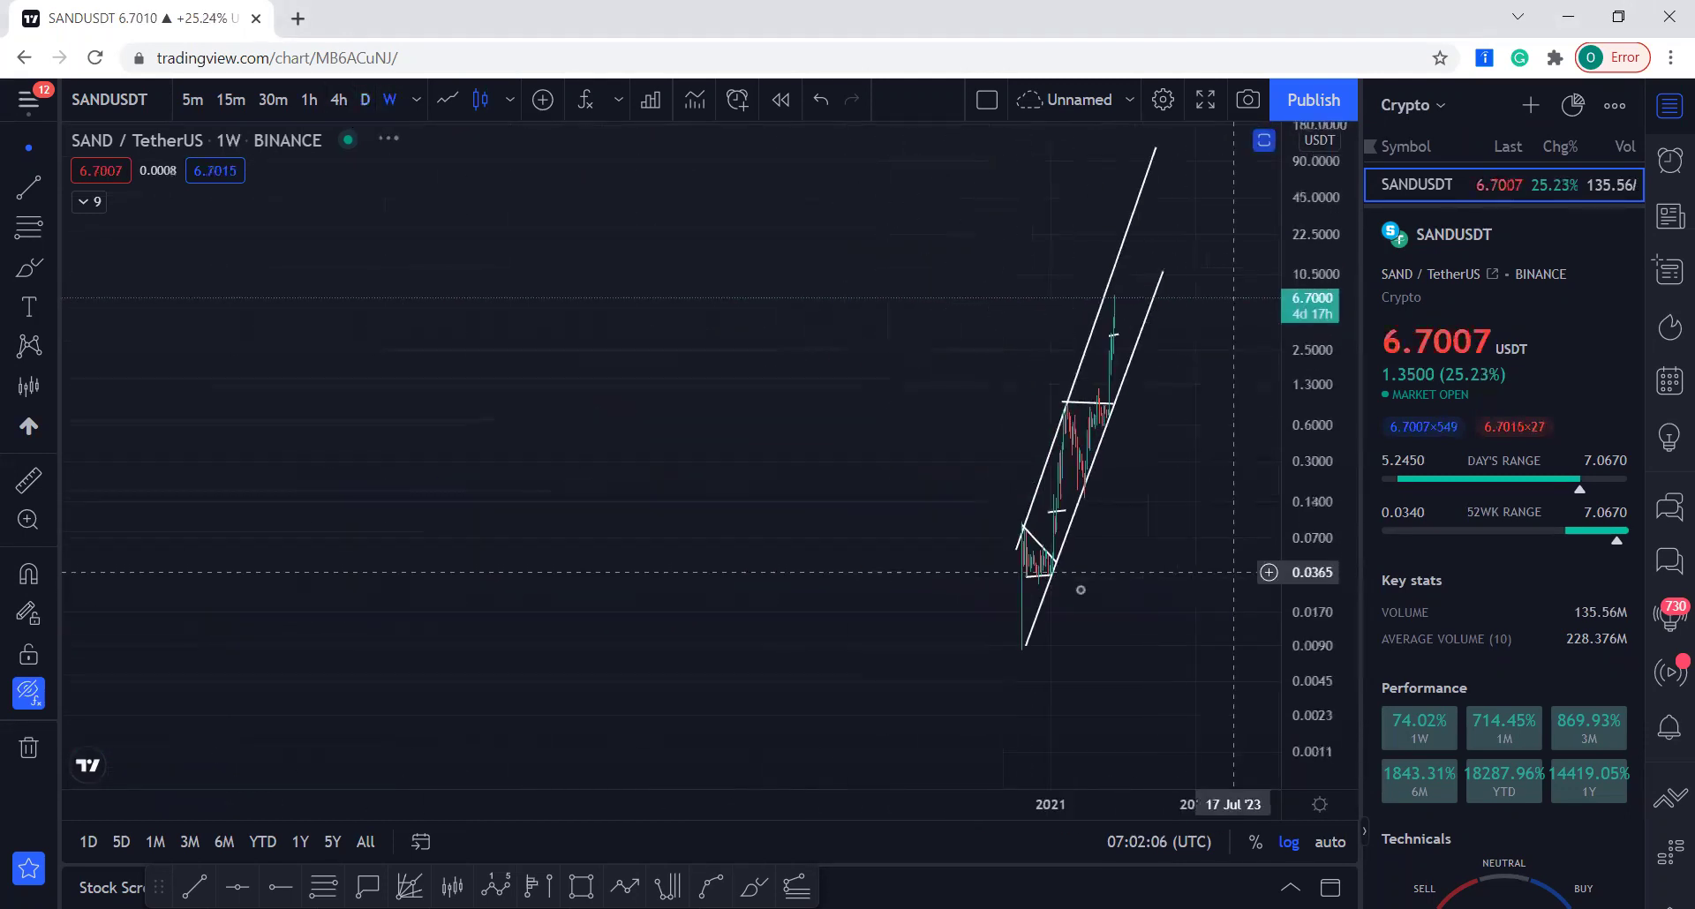
scroll(1050, 600, up, 3)
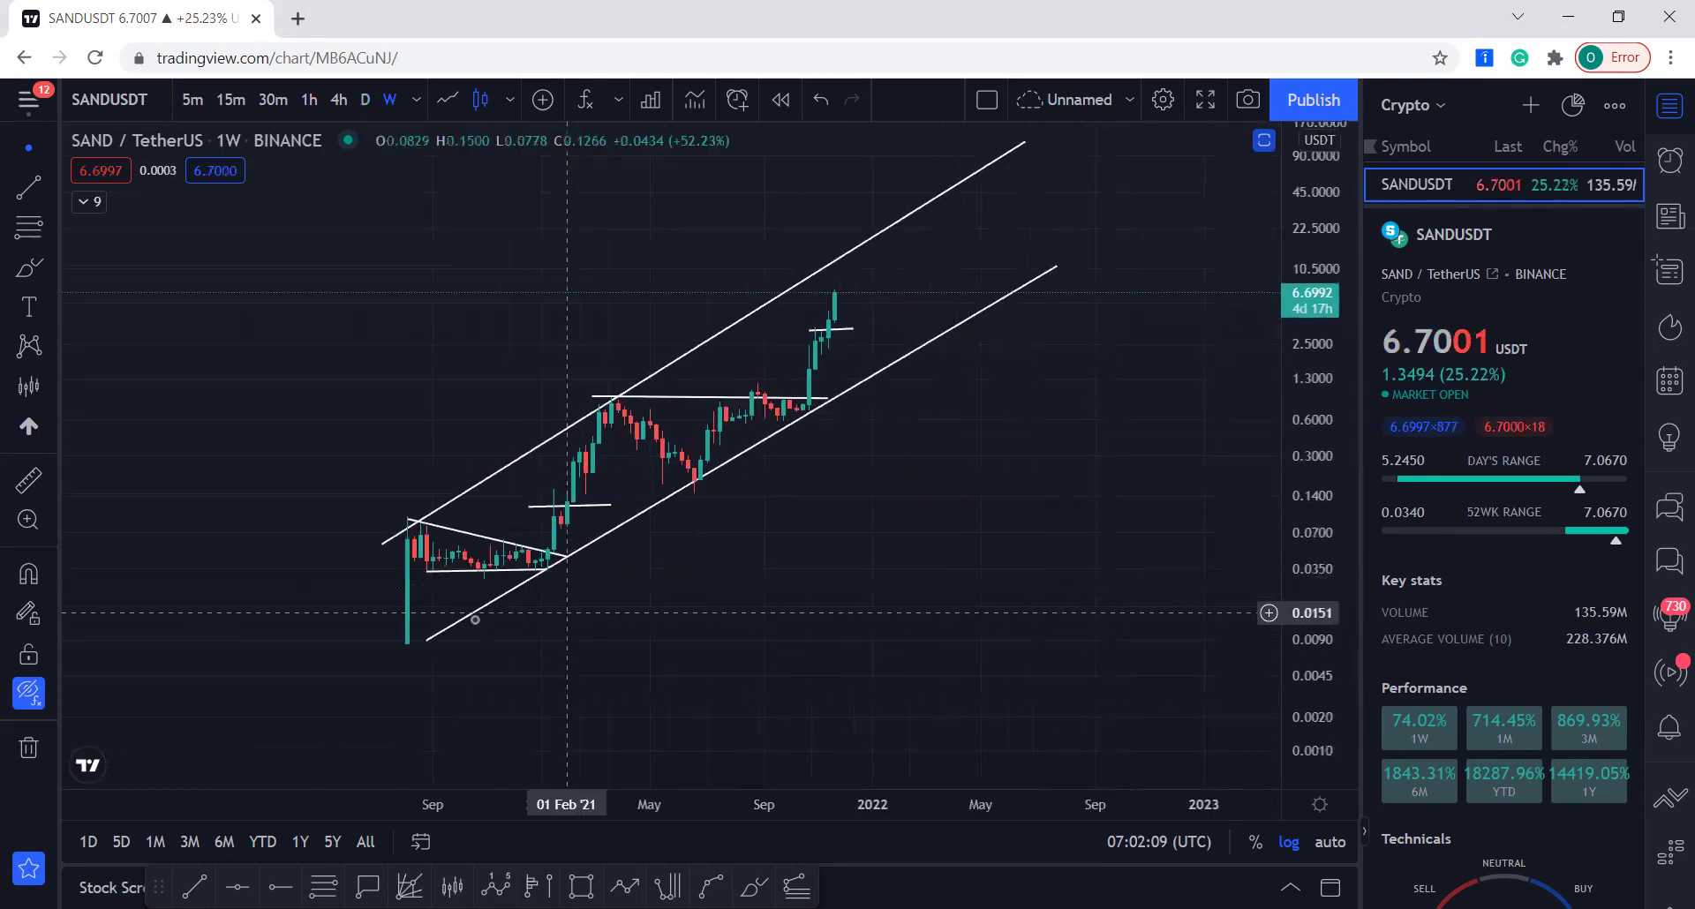
mouse_move(412, 523)
mouse_down()
mouse_move(574, 573)
mouse_move(637, 437)
mouse_move(703, 452)
mouse_move(830, 417)
mouse_move(846, 279)
mouse_up()
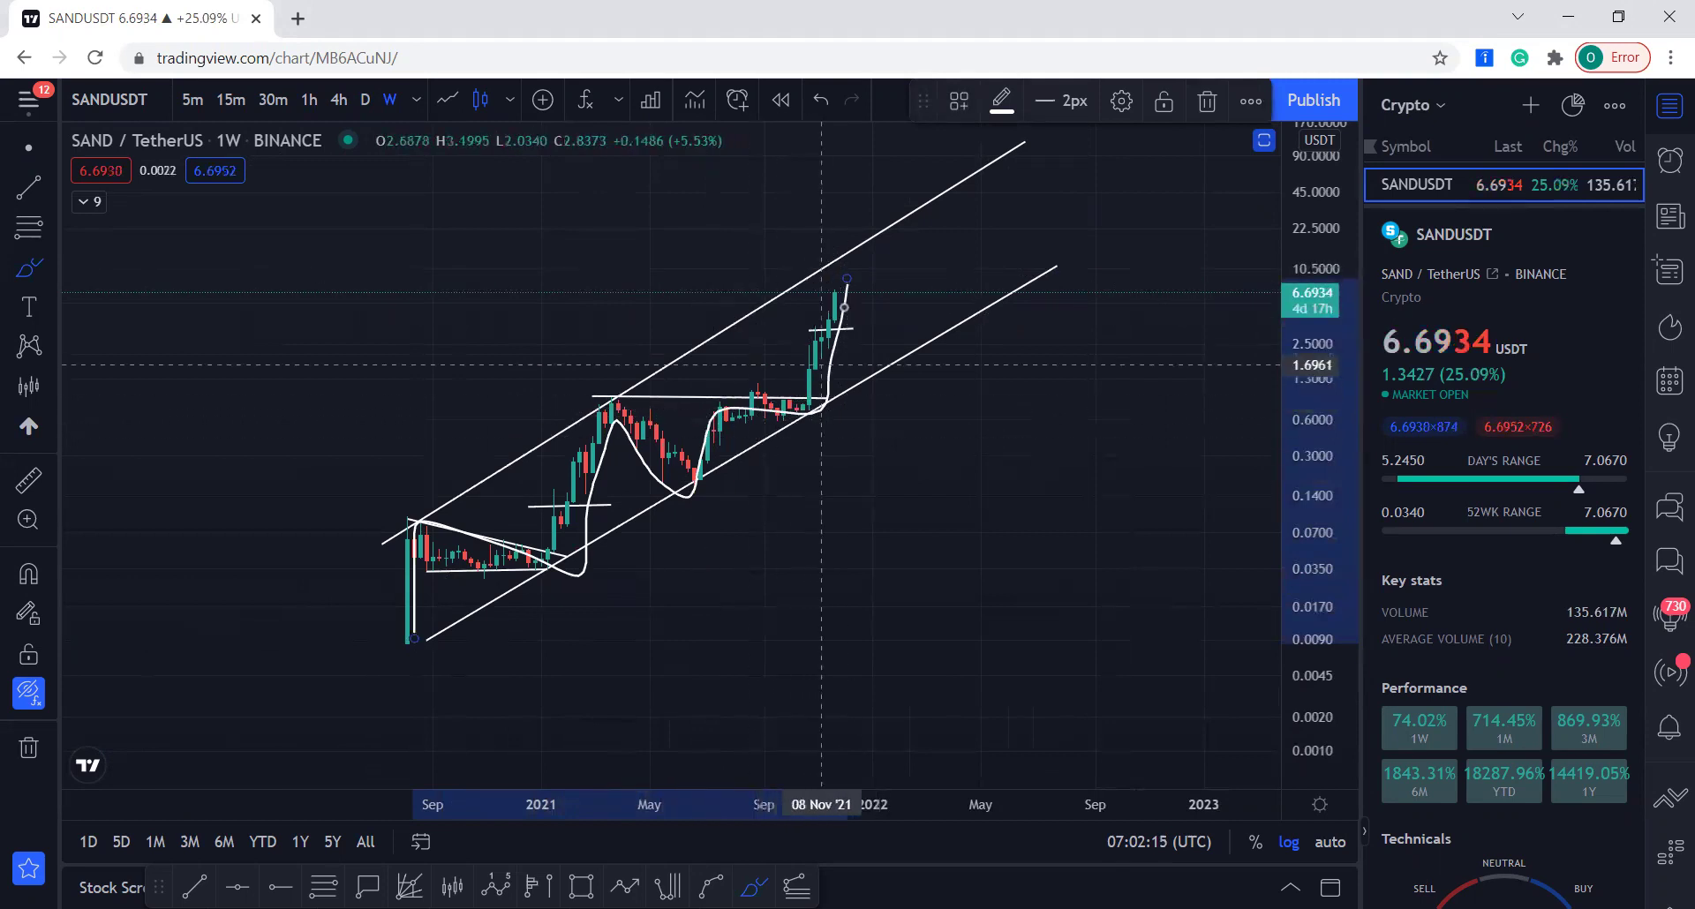
click(815, 103)
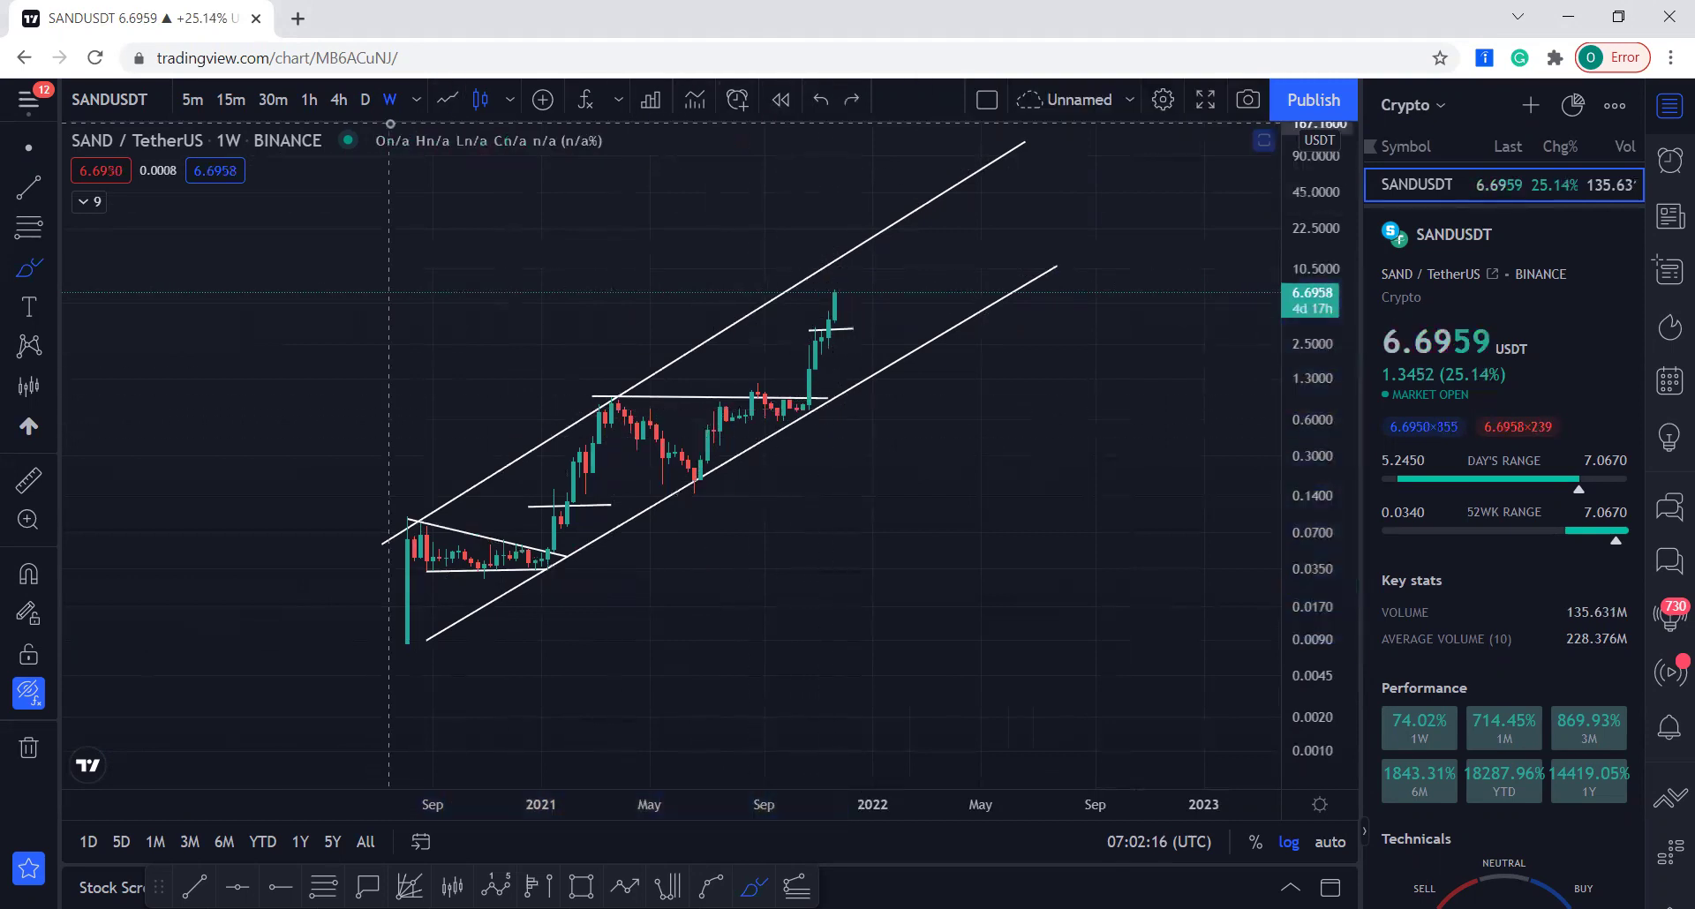
- Return the chart to the daily (1D) timeframe
click(364, 99)
scroll(927, 503, down, 4)
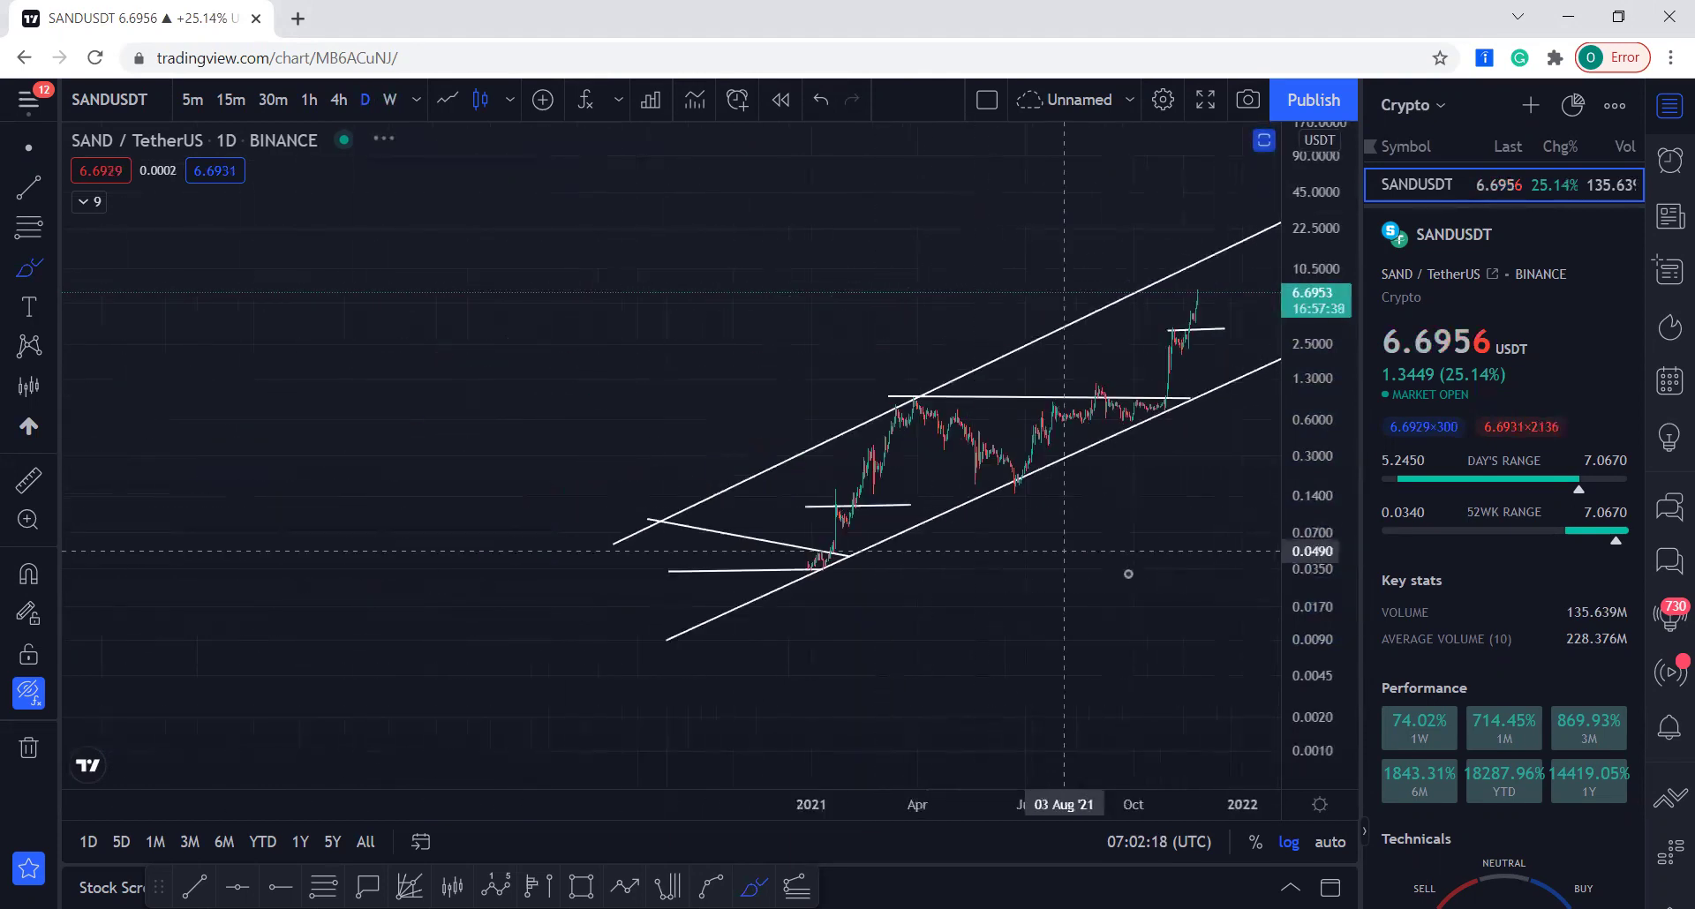
drag(1157, 512, 1011, 555)
scroll(1016, 557, up, 2)
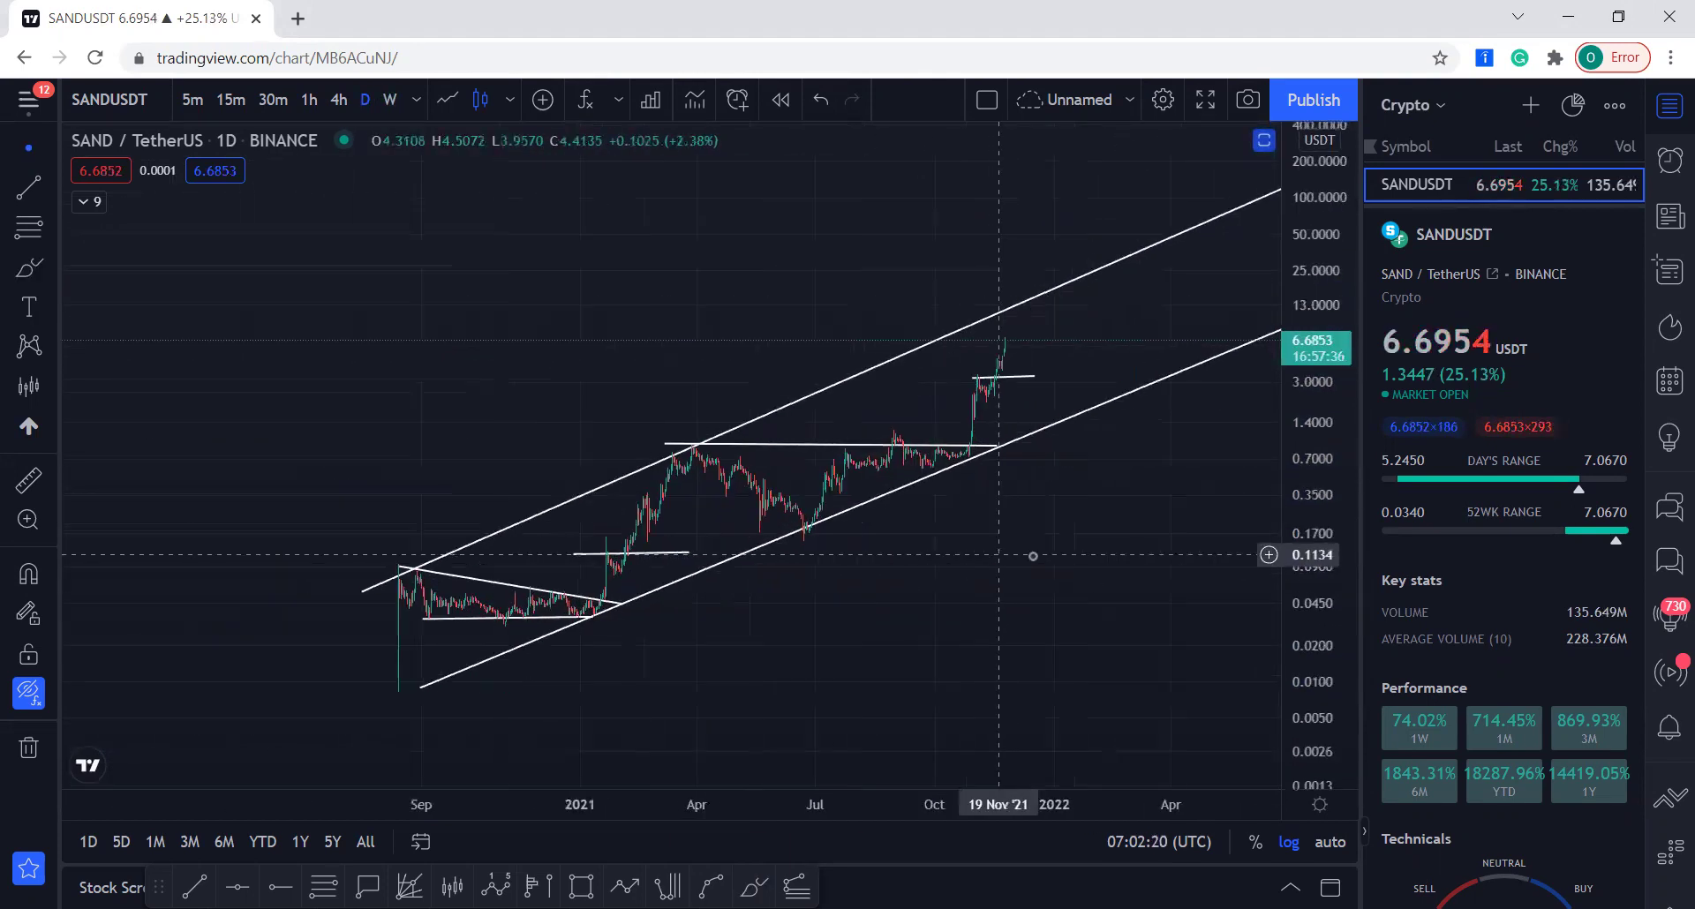
drag(1294, 579, 1294, 553)
drag(1092, 563, 1149, 568)
scroll(1139, 572, up, 1)
scroll(1040, 604, up, 2)
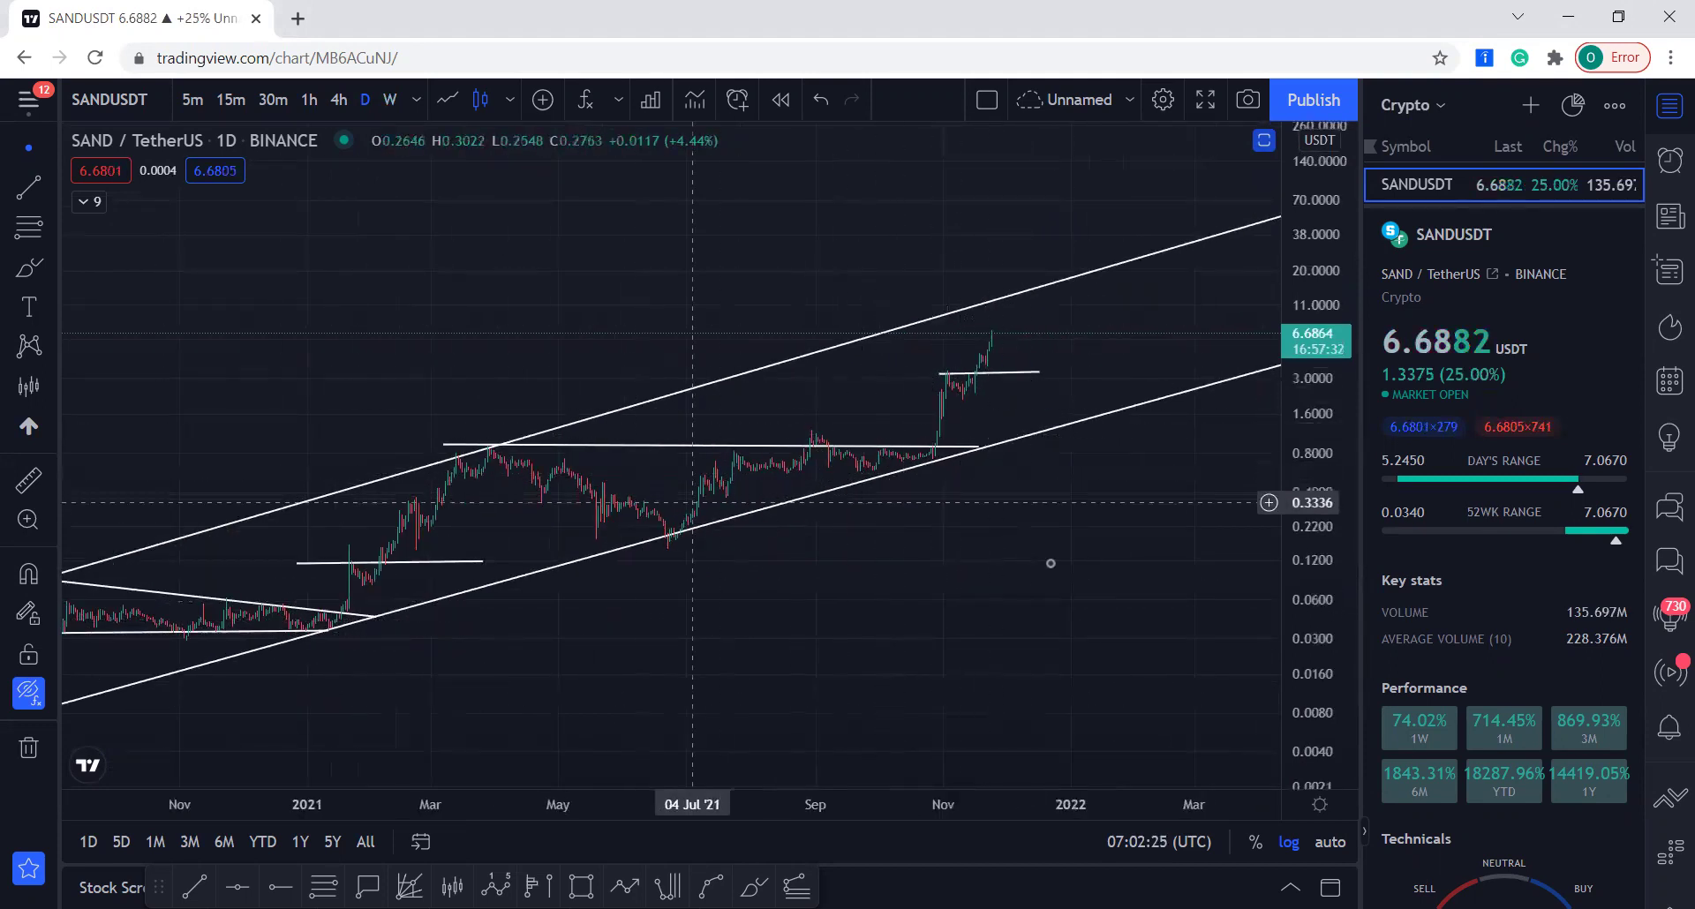
- Examine the 2021 consolidation, channel support and November breakout on the daily chart
scroll(1050, 574, down, 3)
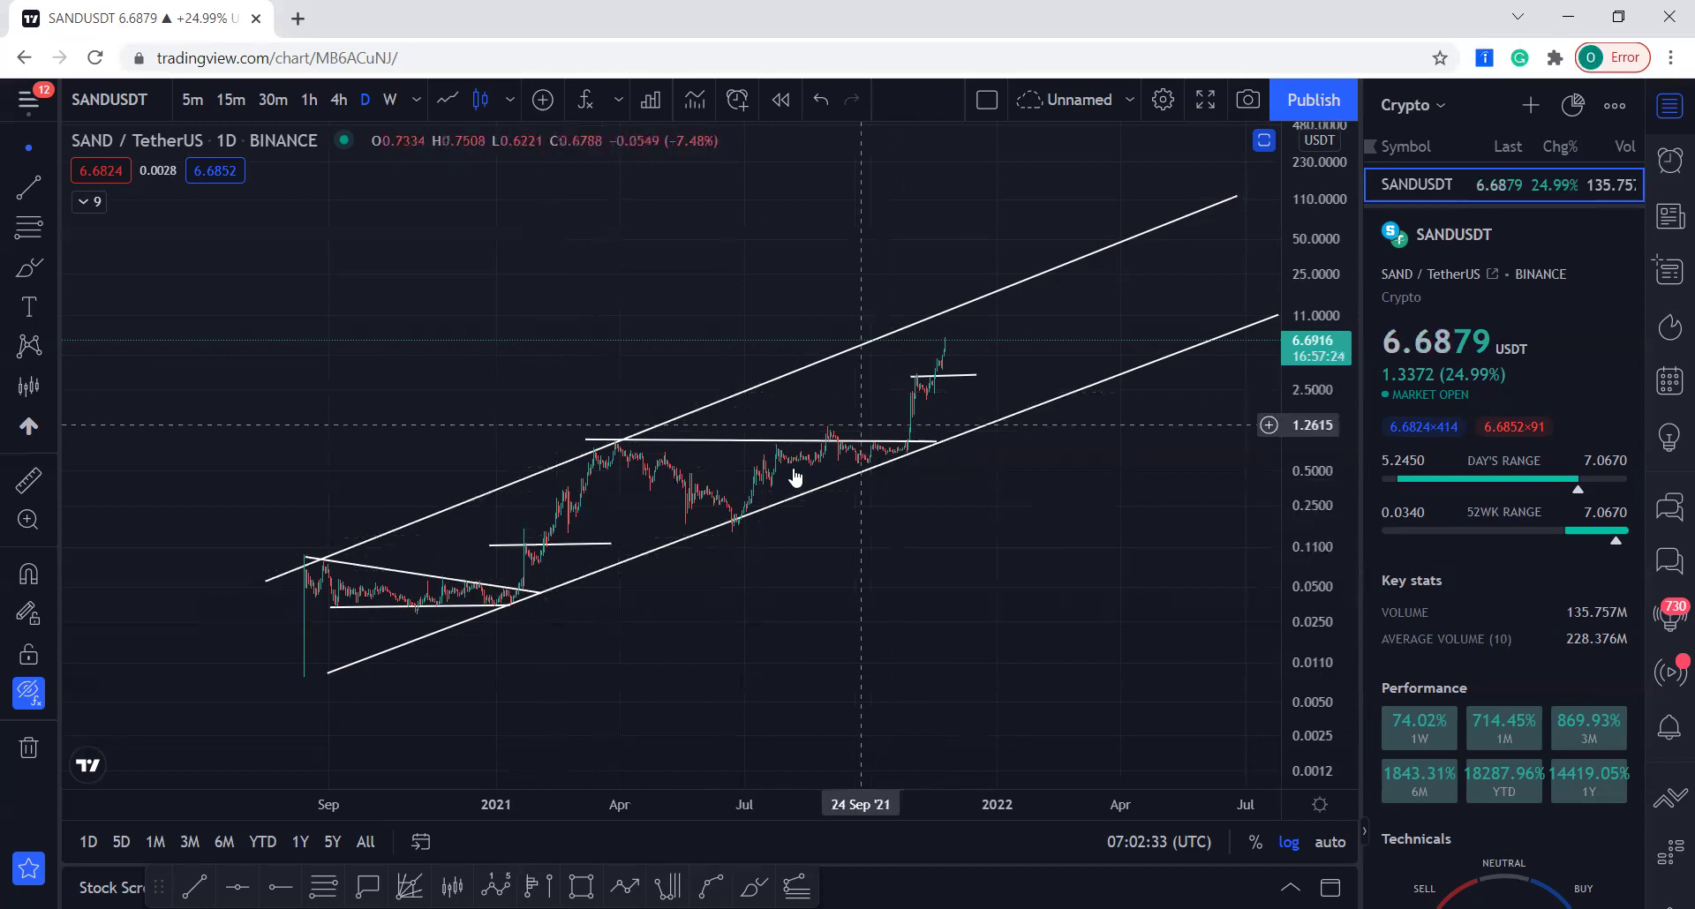
scroll(991, 599, up, 3)
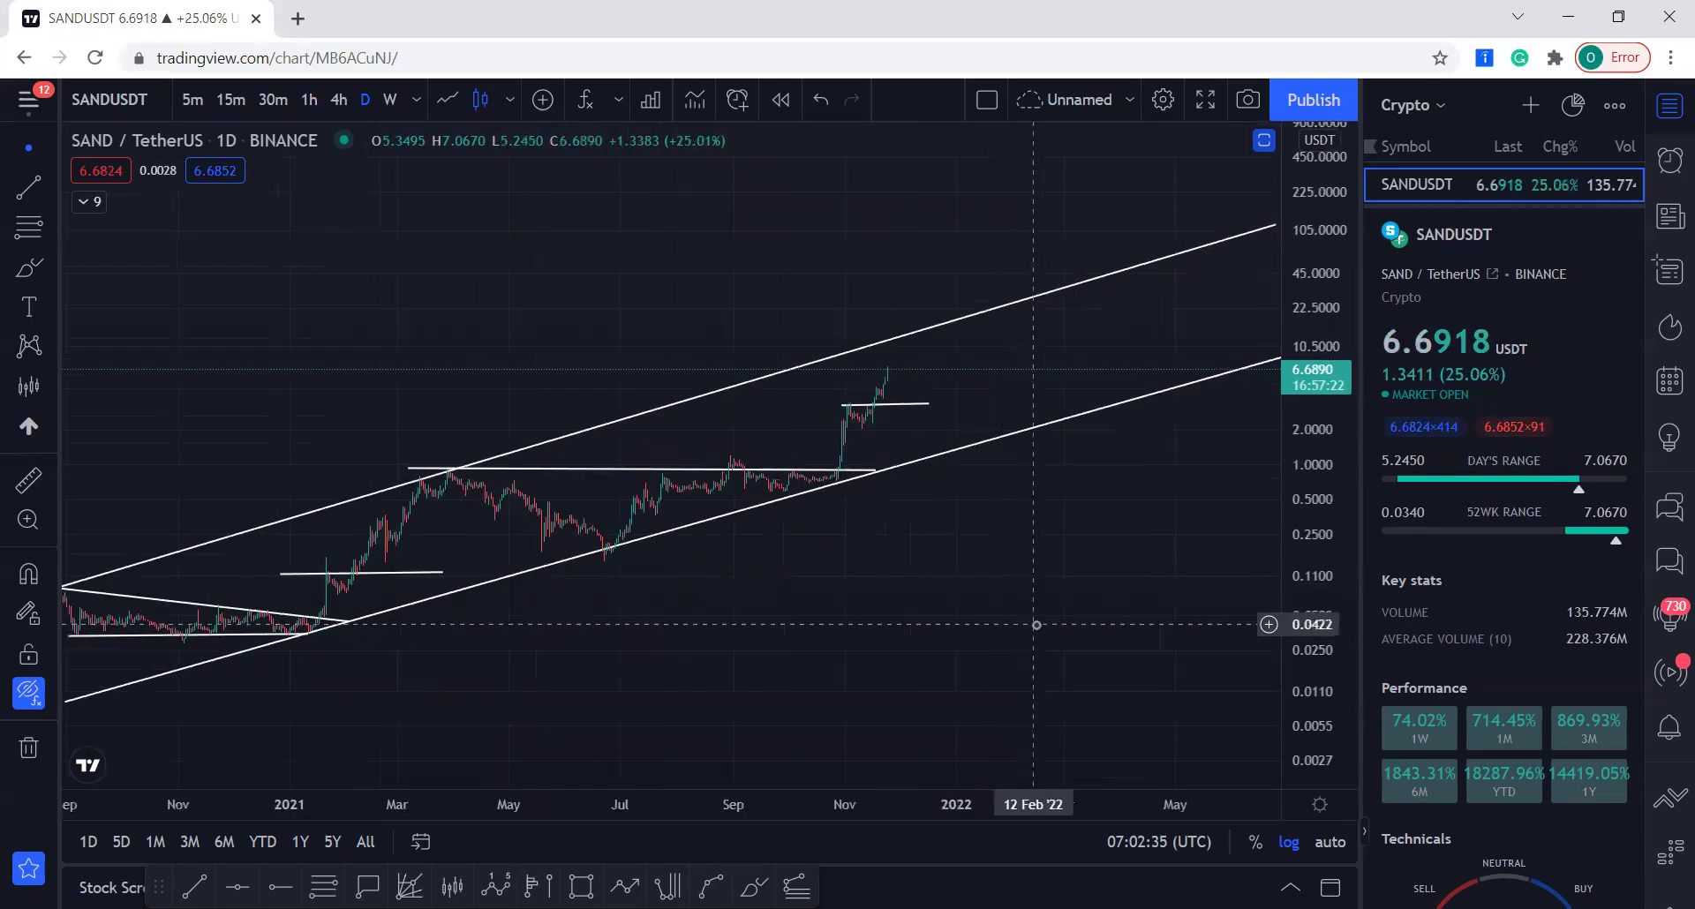
drag(1303, 616, 1294, 558)
drag(899, 629, 952, 620)
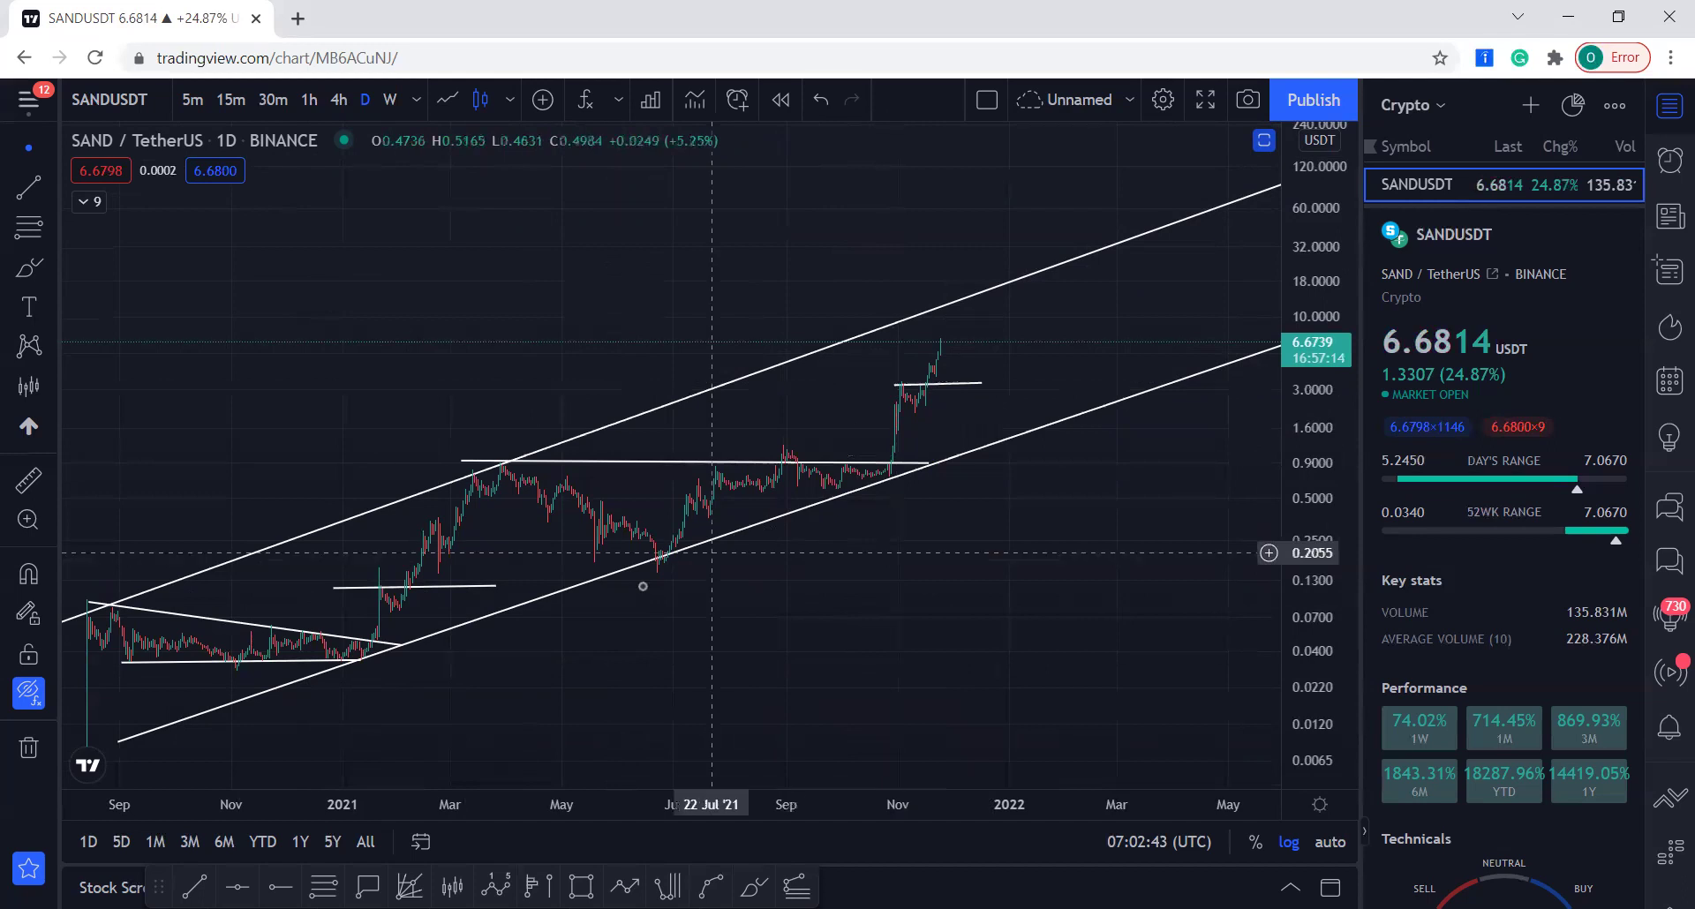
drag(1308, 632, 1308, 563)
drag(1053, 633, 1112, 626)
scroll(1113, 628, up, 7)
drag(709, 596, 1072, 591)
scroll(1015, 599, down, 3)
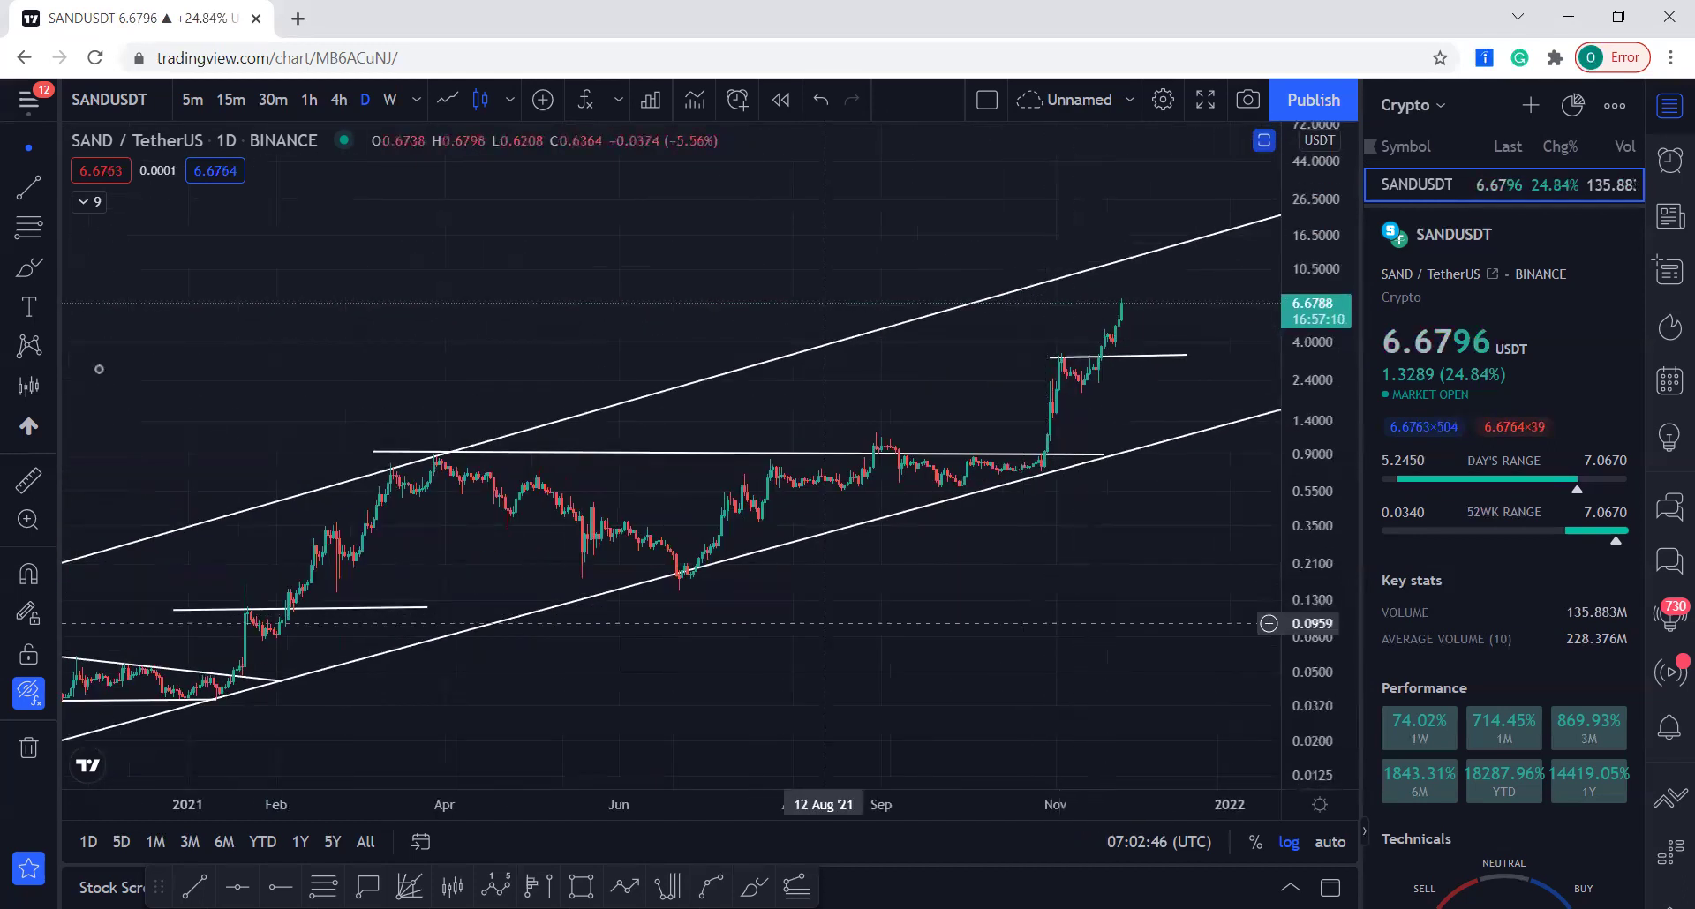
- Draw two short descending trend lines framing the flag below the horizontal resistance between about 20 Jan and 4 Feb 2021
click(27, 191)
click(244, 623)
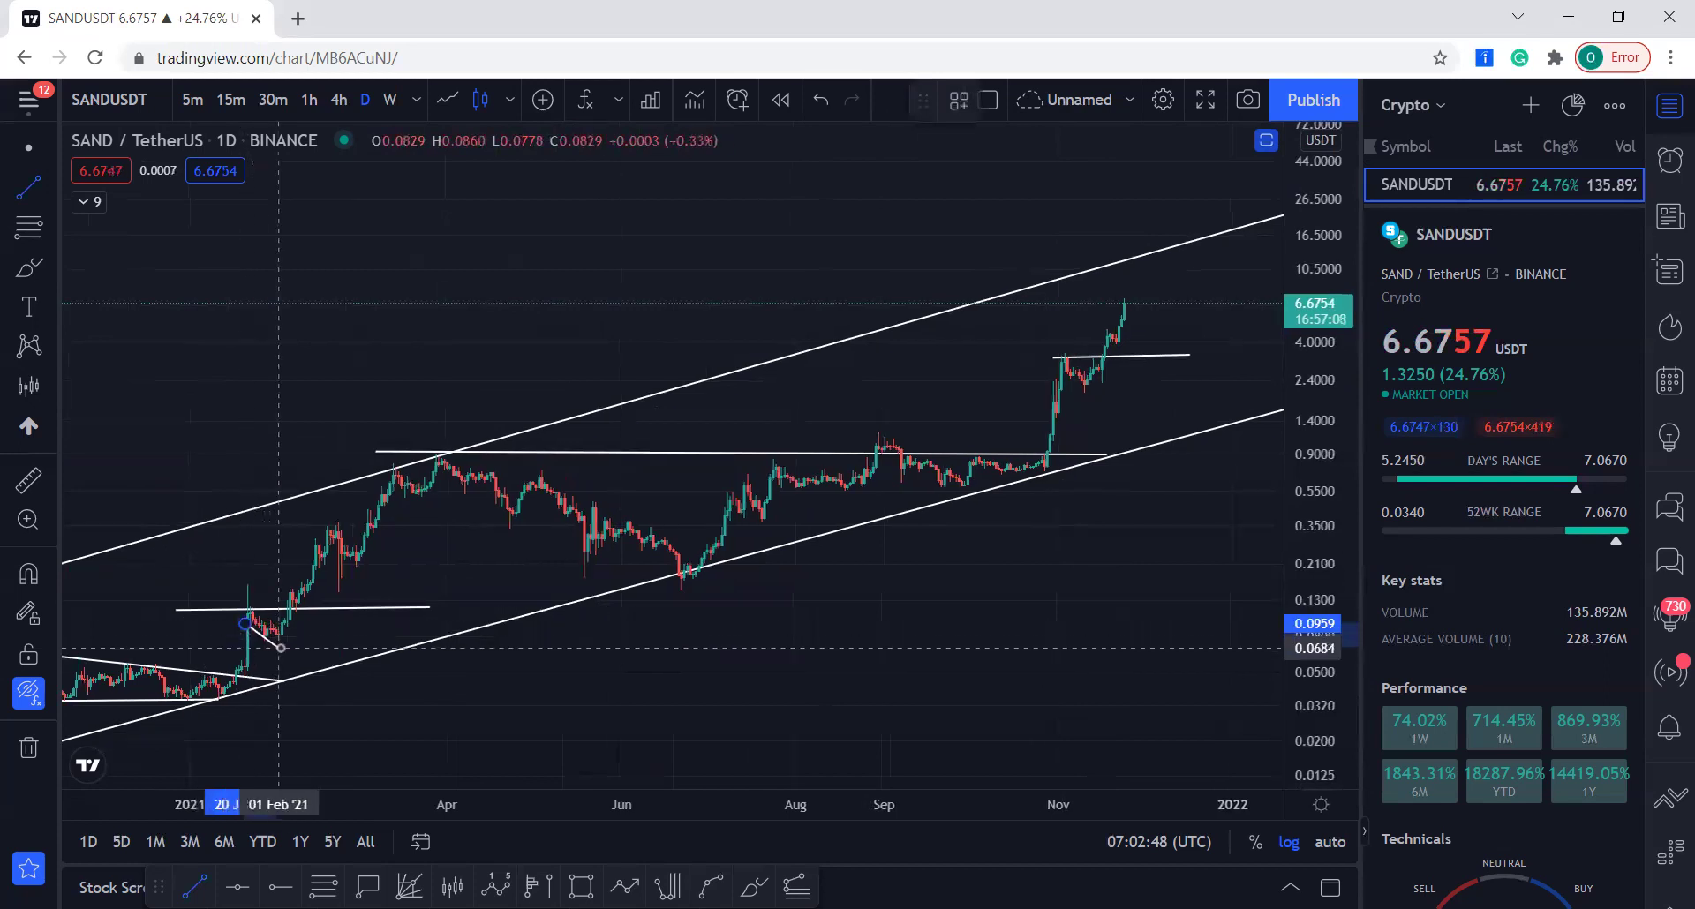
click(281, 648)
click(253, 611)
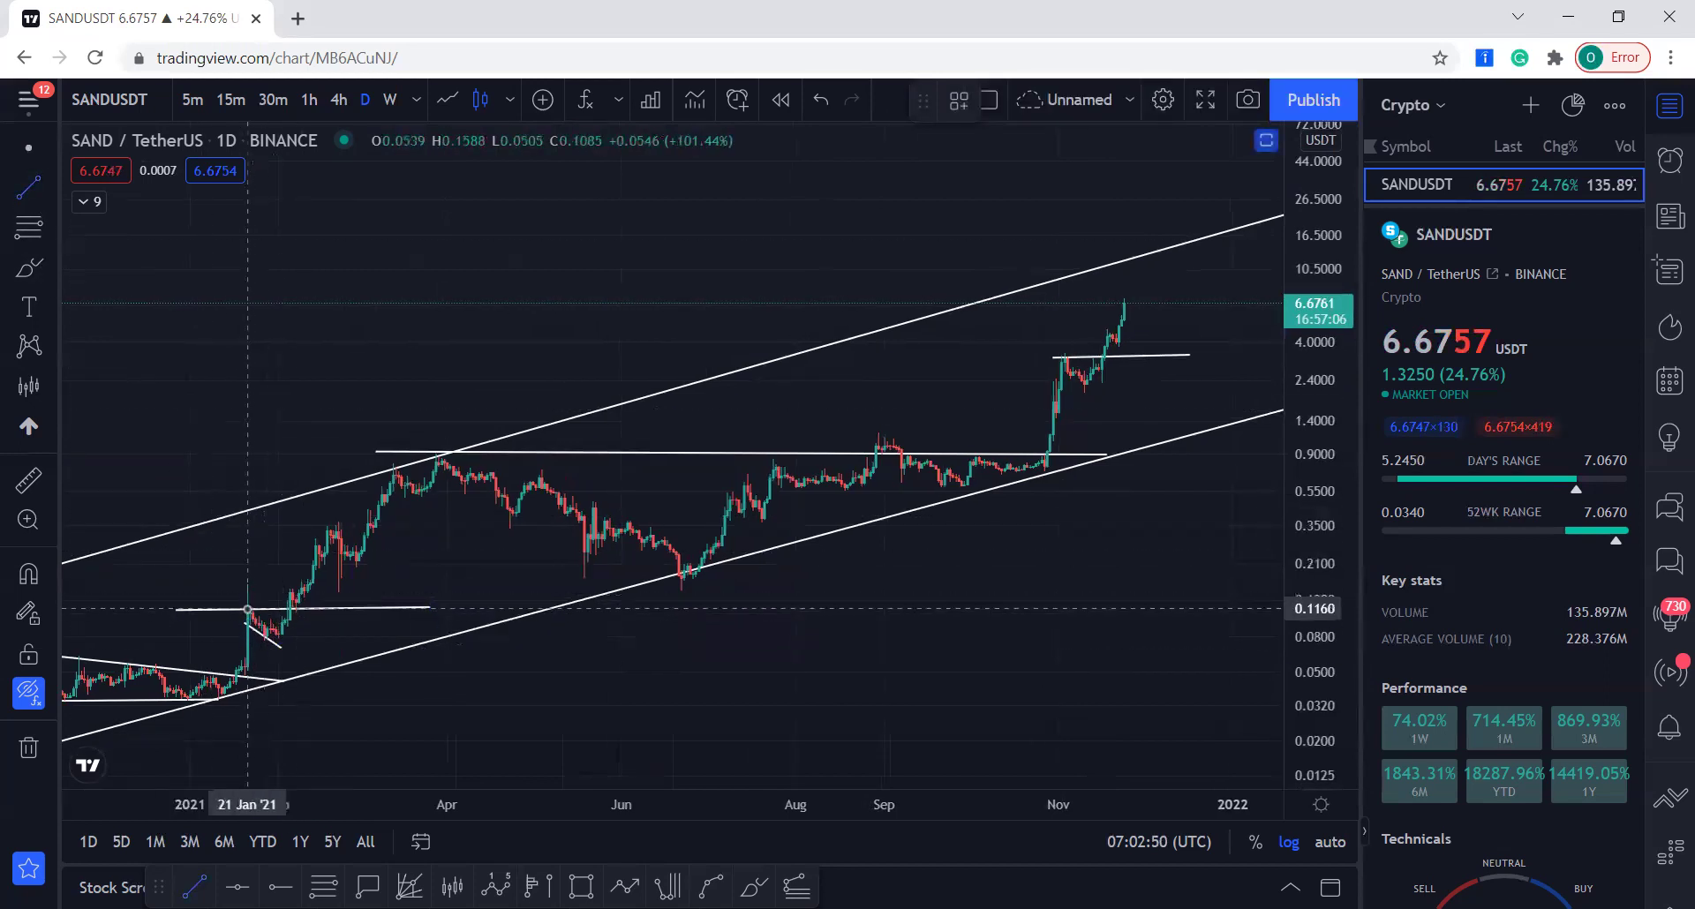
click(287, 629)
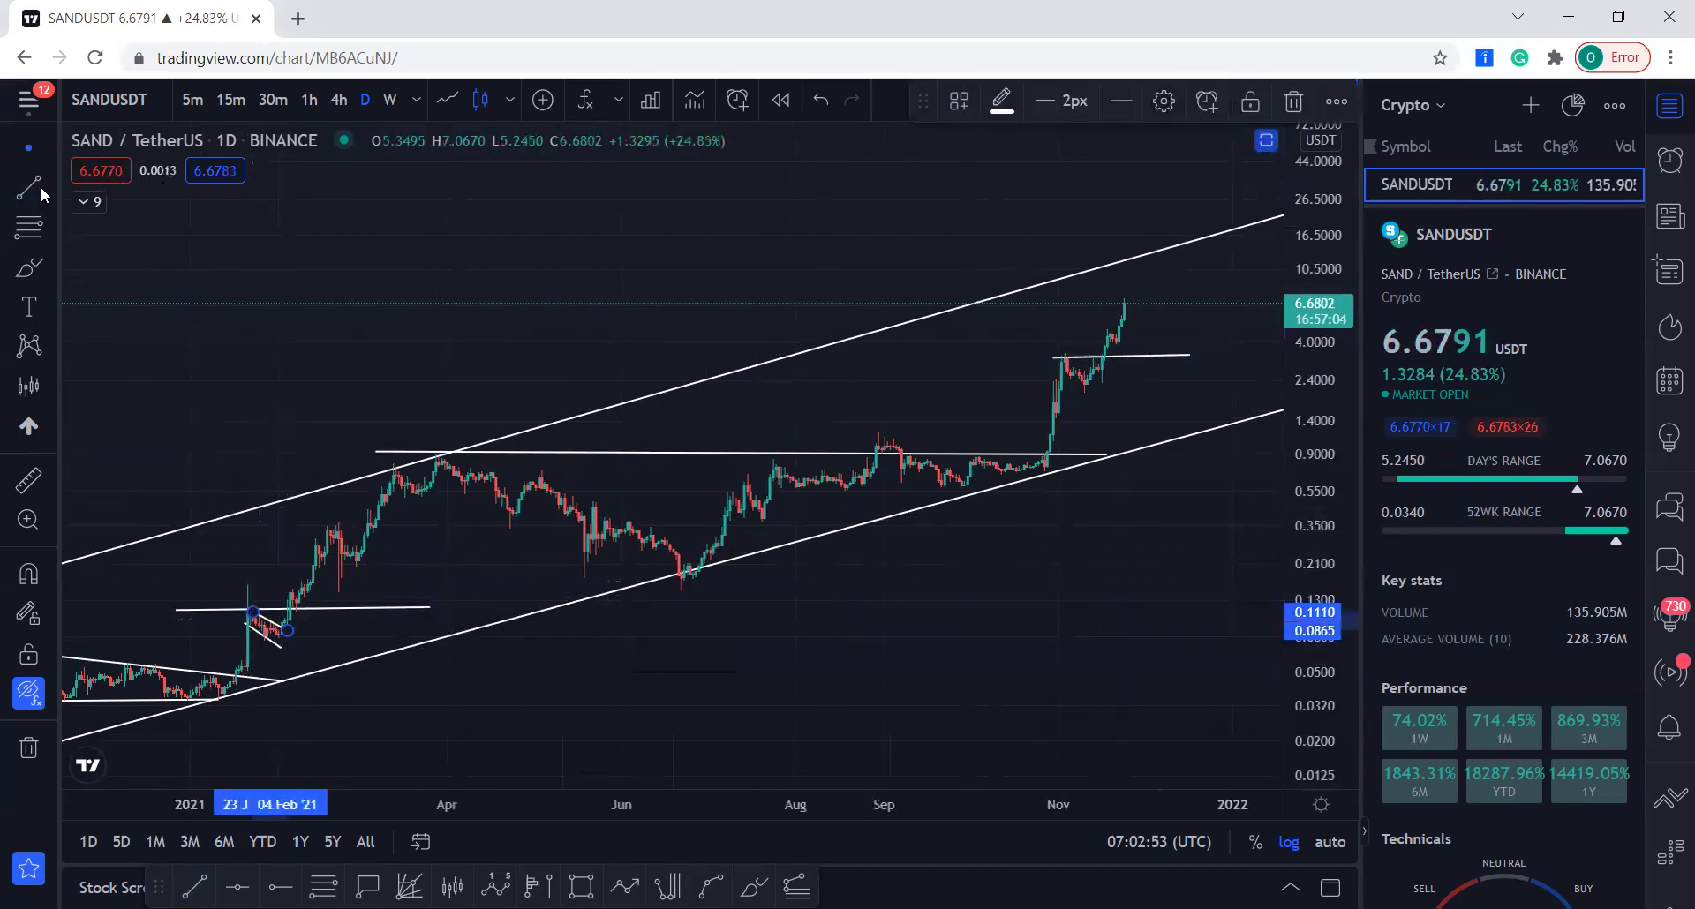
- Draw two short descending trend lines framing the November 2021 flag, the upper one from about 3.27 to 2.17
click(1096, 401)
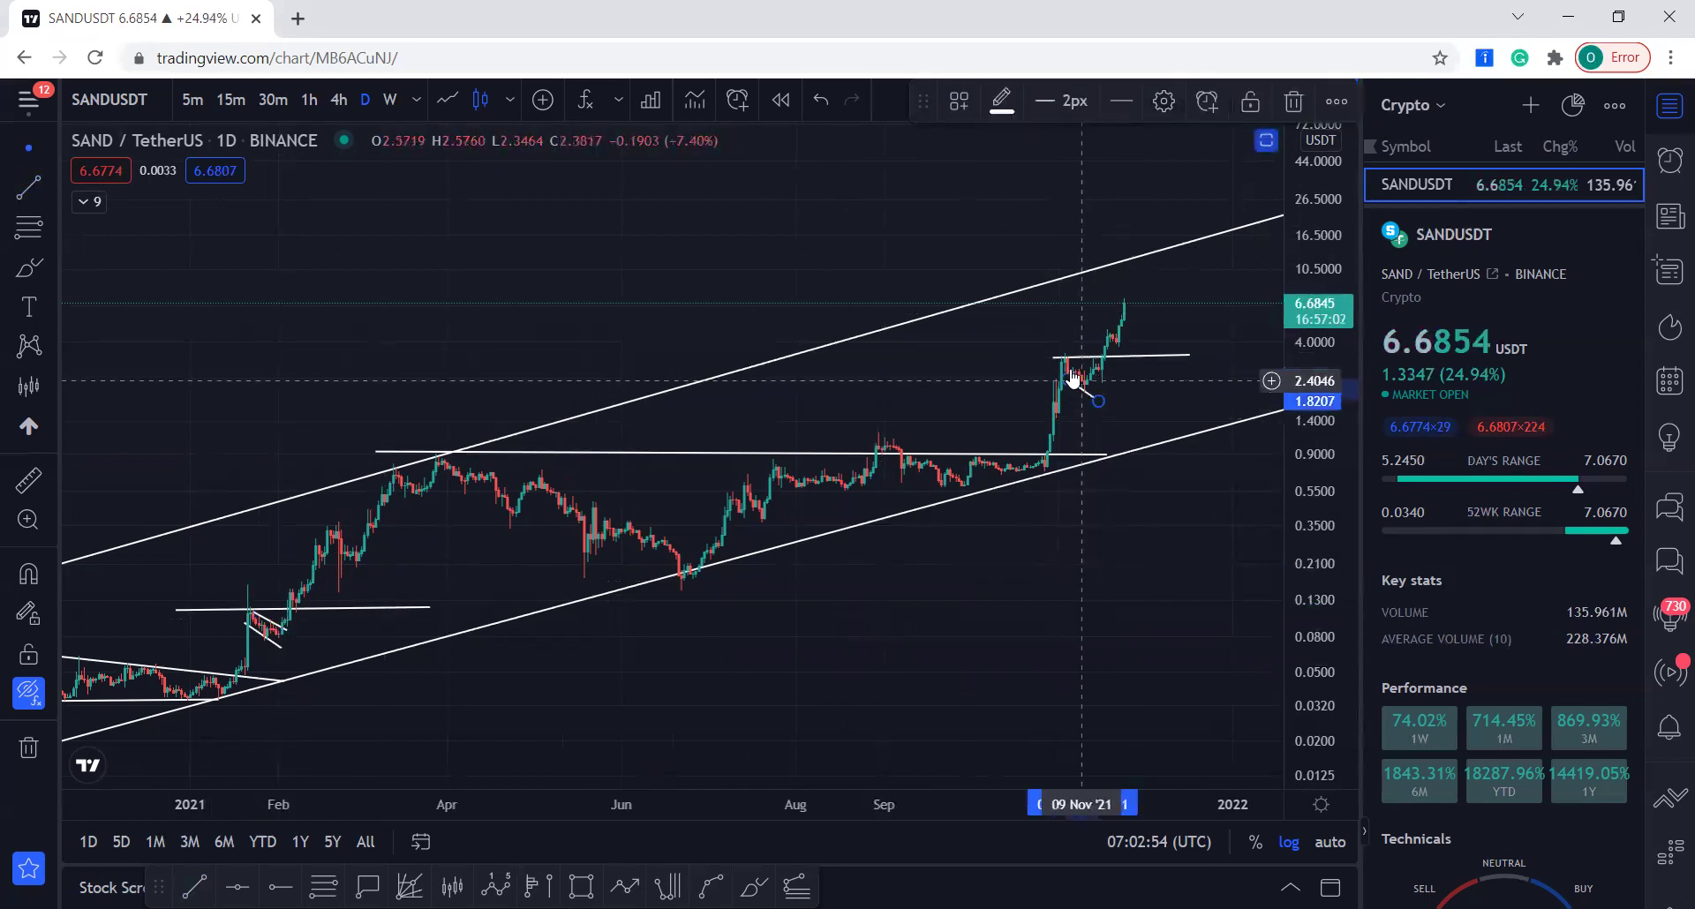
click(28, 188)
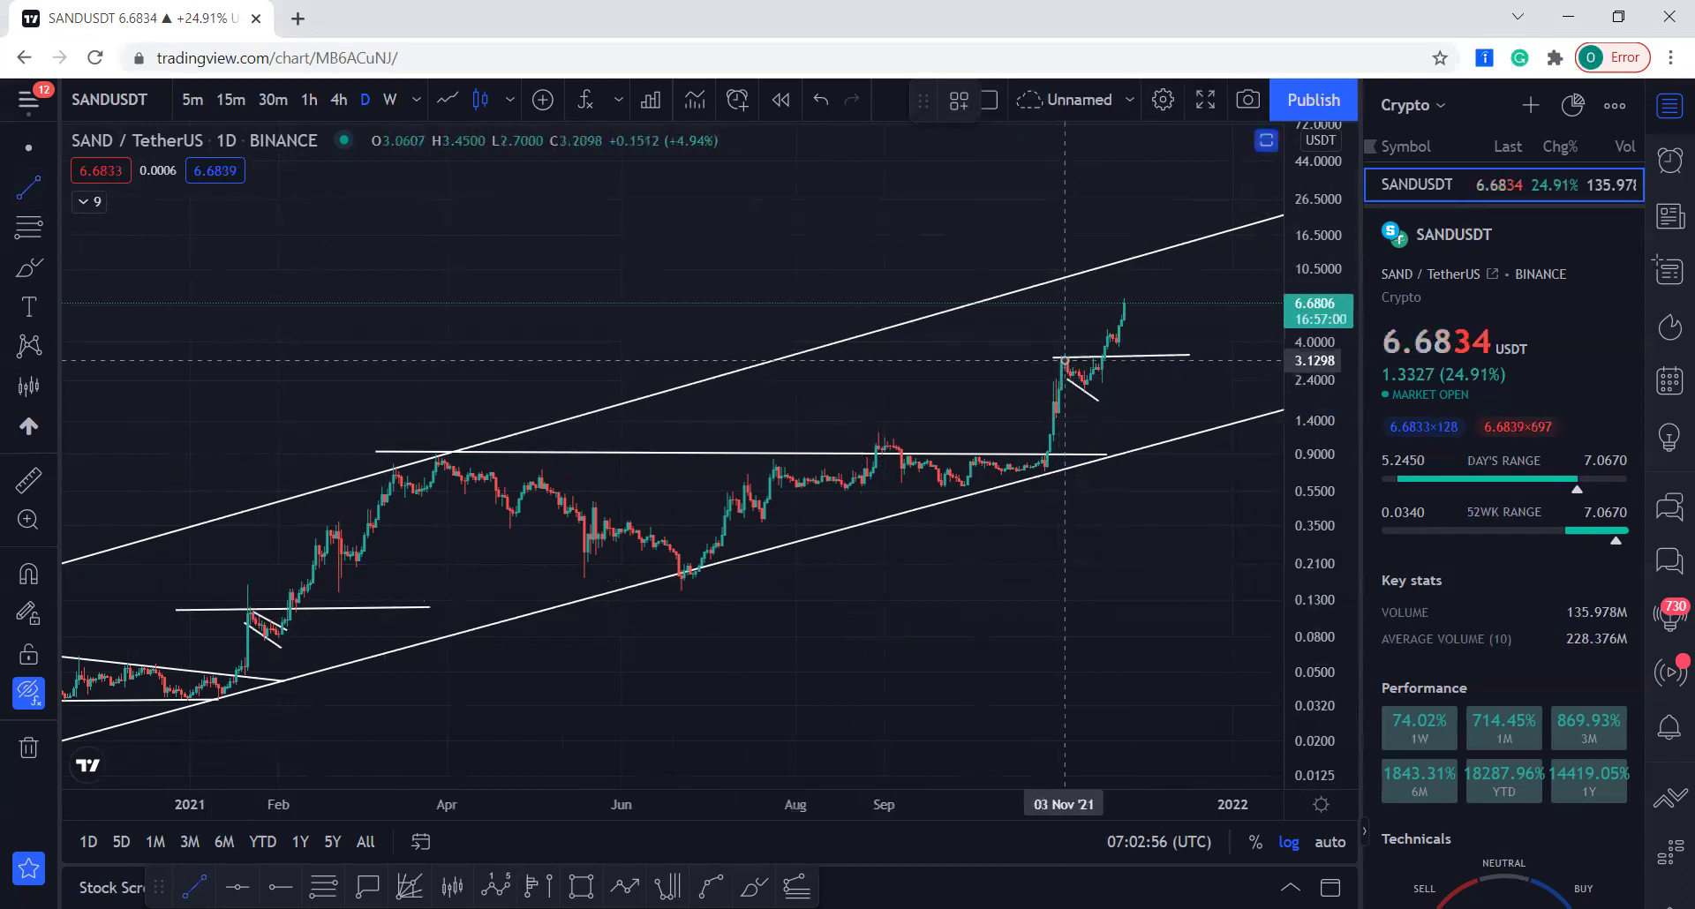
click(1069, 357)
click(1102, 388)
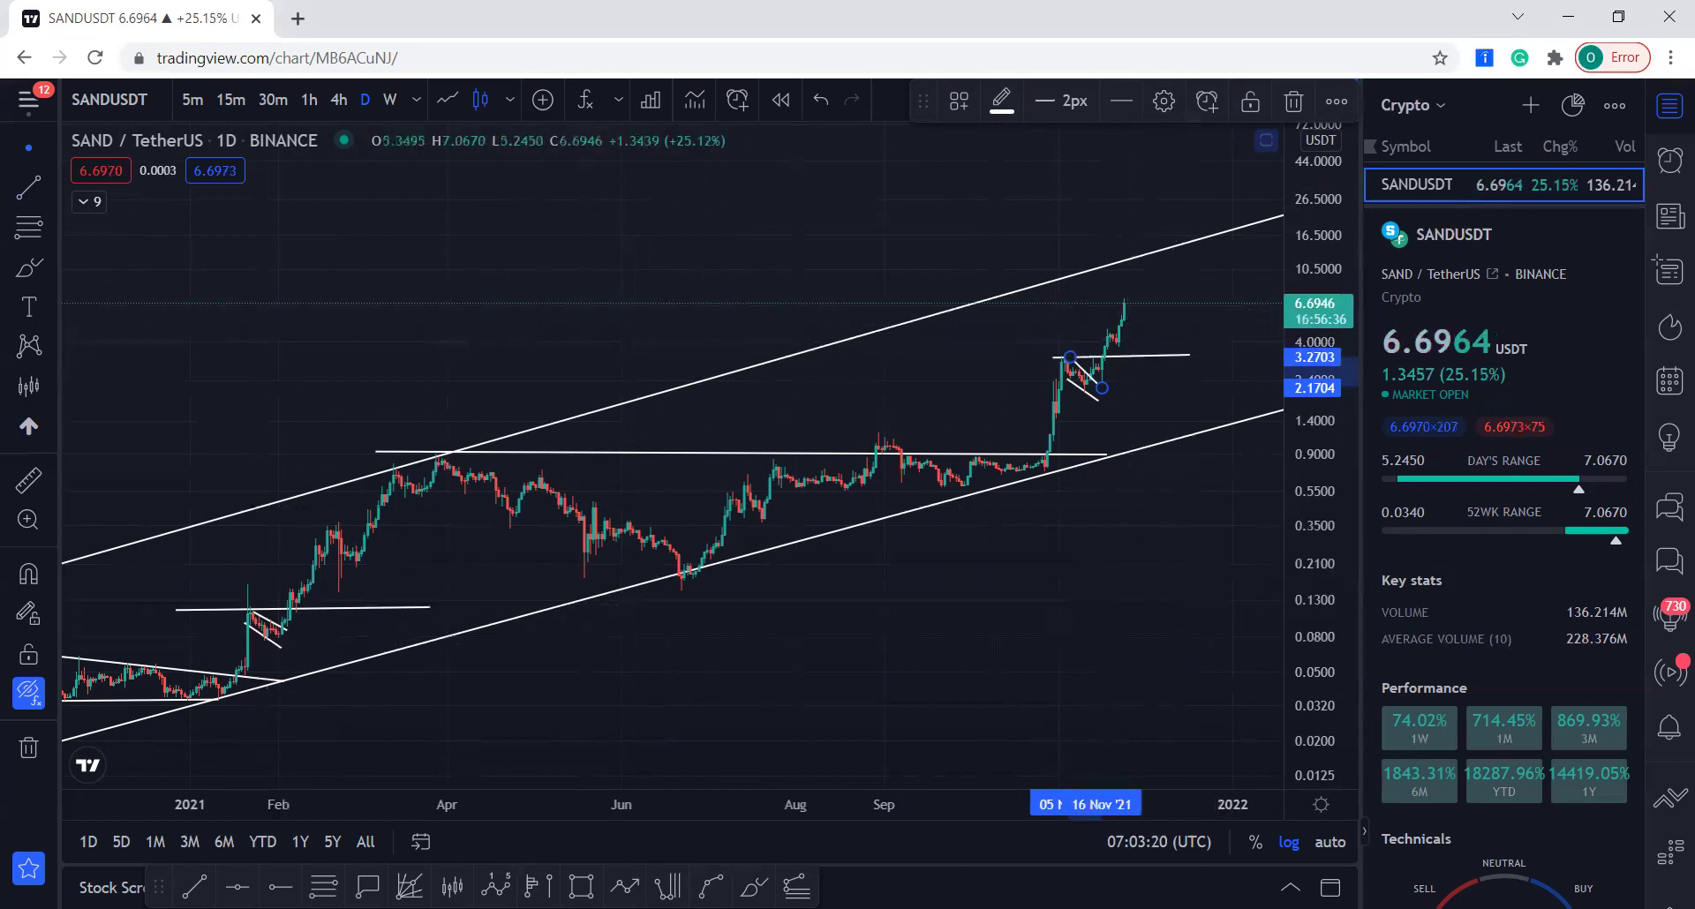
- Project the January–March 2021 rally onto the November 2021 breakout as a bars pattern and mark its peak with a horizontal line at 15.2143
scroll(1088, 693, down, 3)
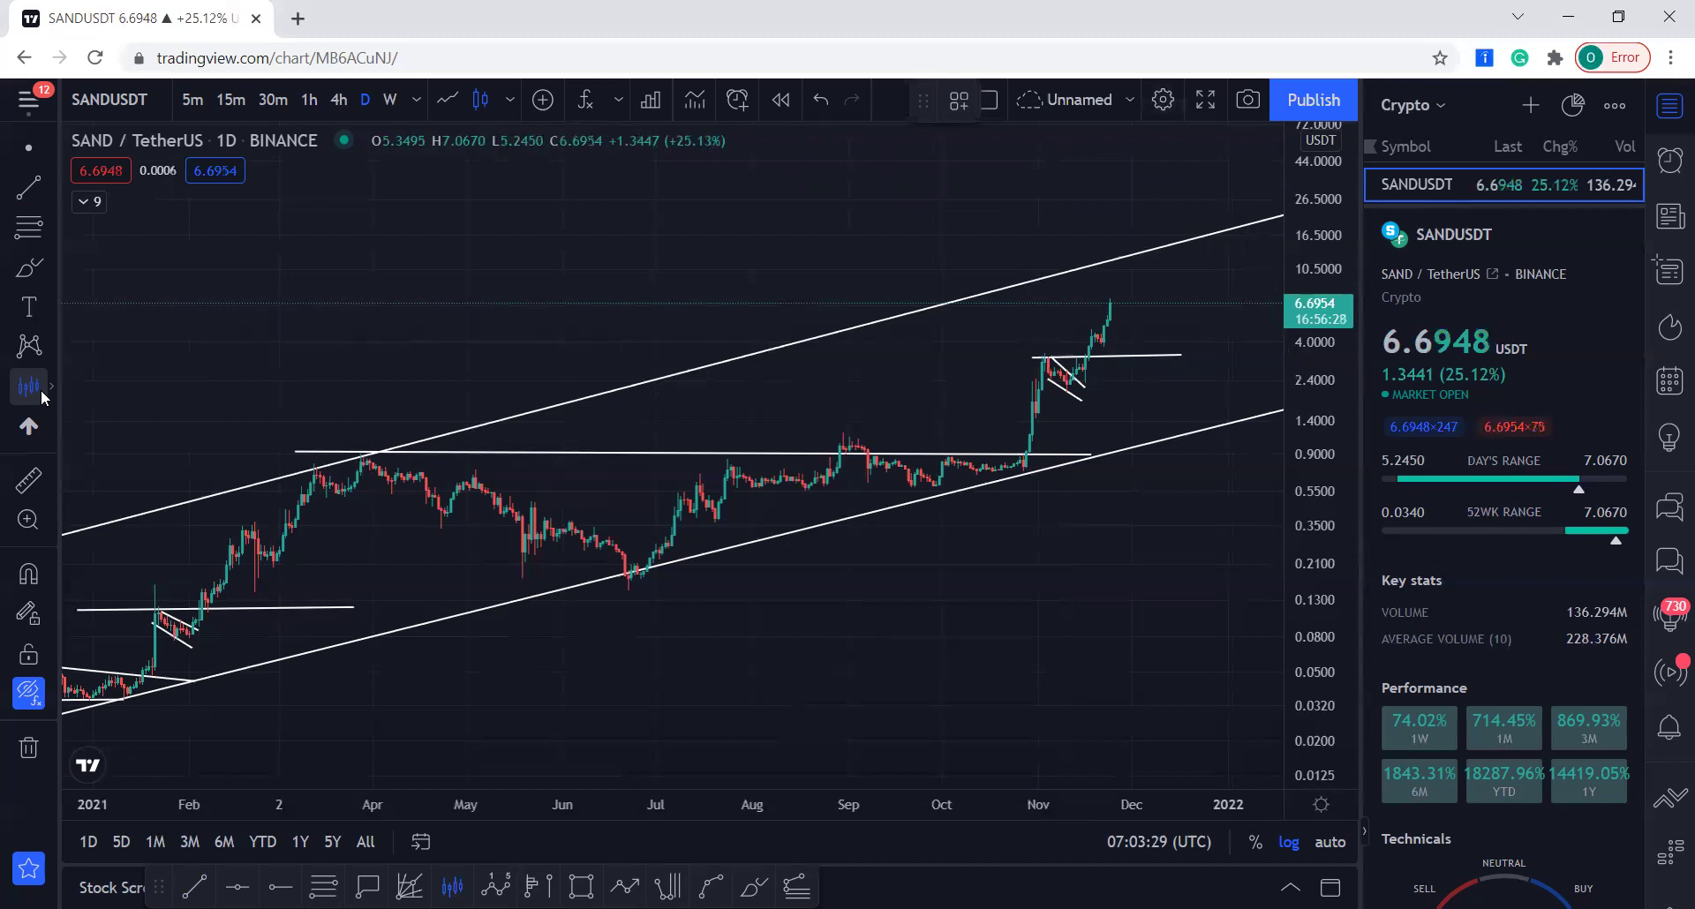
scroll(738, 583, down, 3)
scroll(754, 585, up, 1)
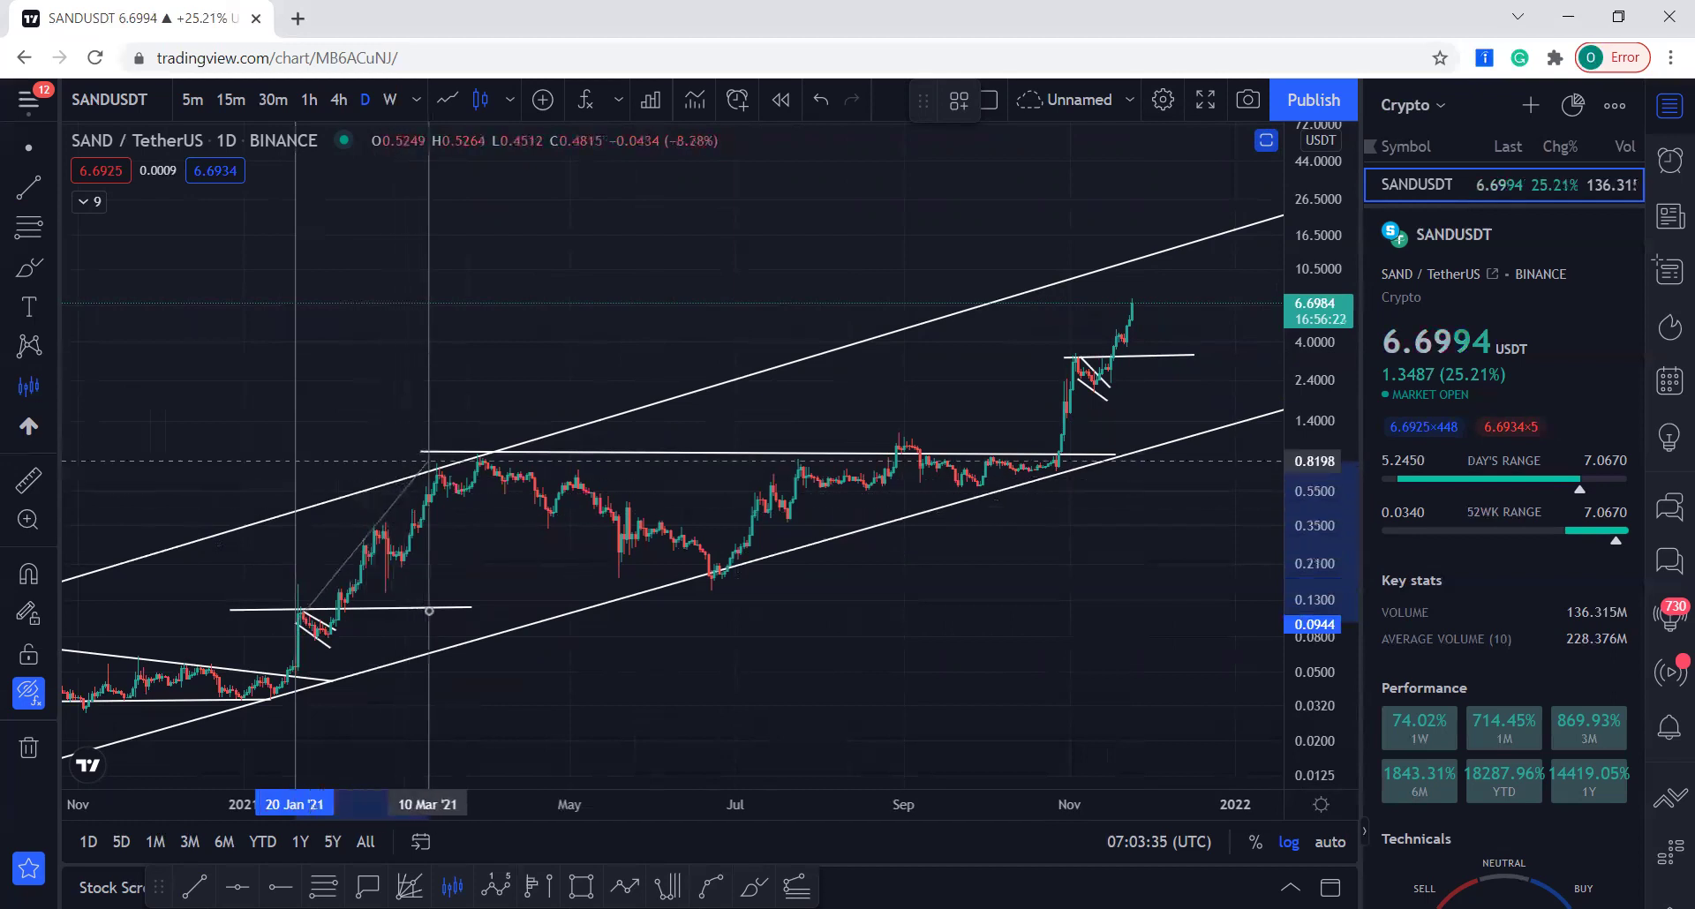
click(435, 431)
drag(1095, 607, 919, 658)
drag(226, 582, 993, 463)
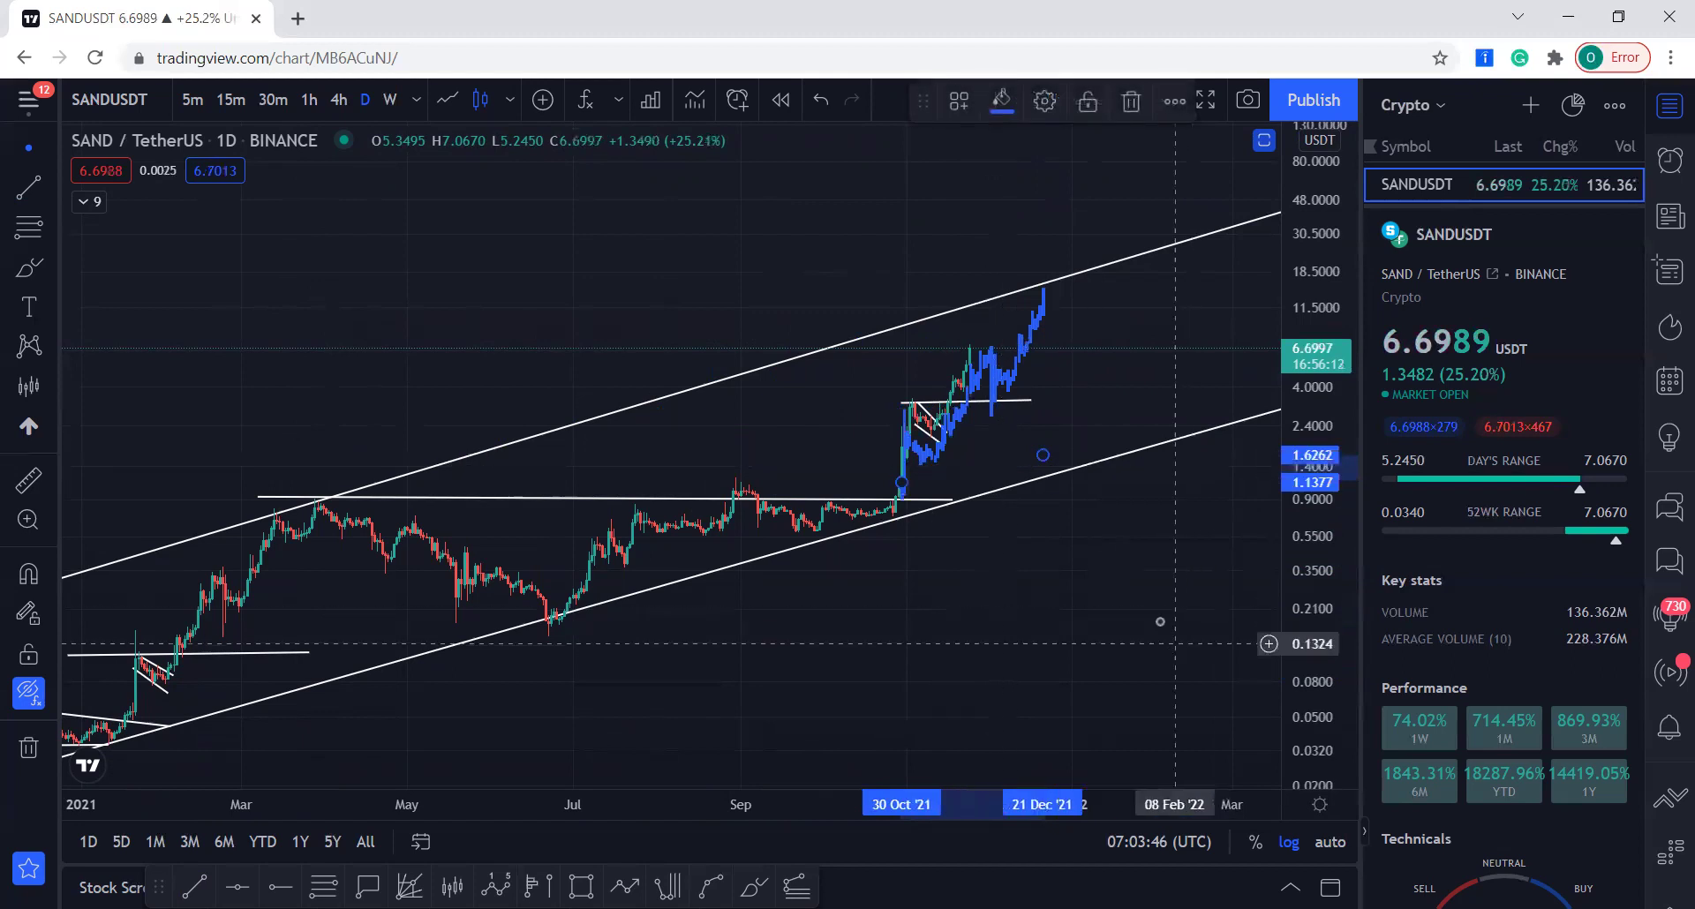
click(1086, 286)
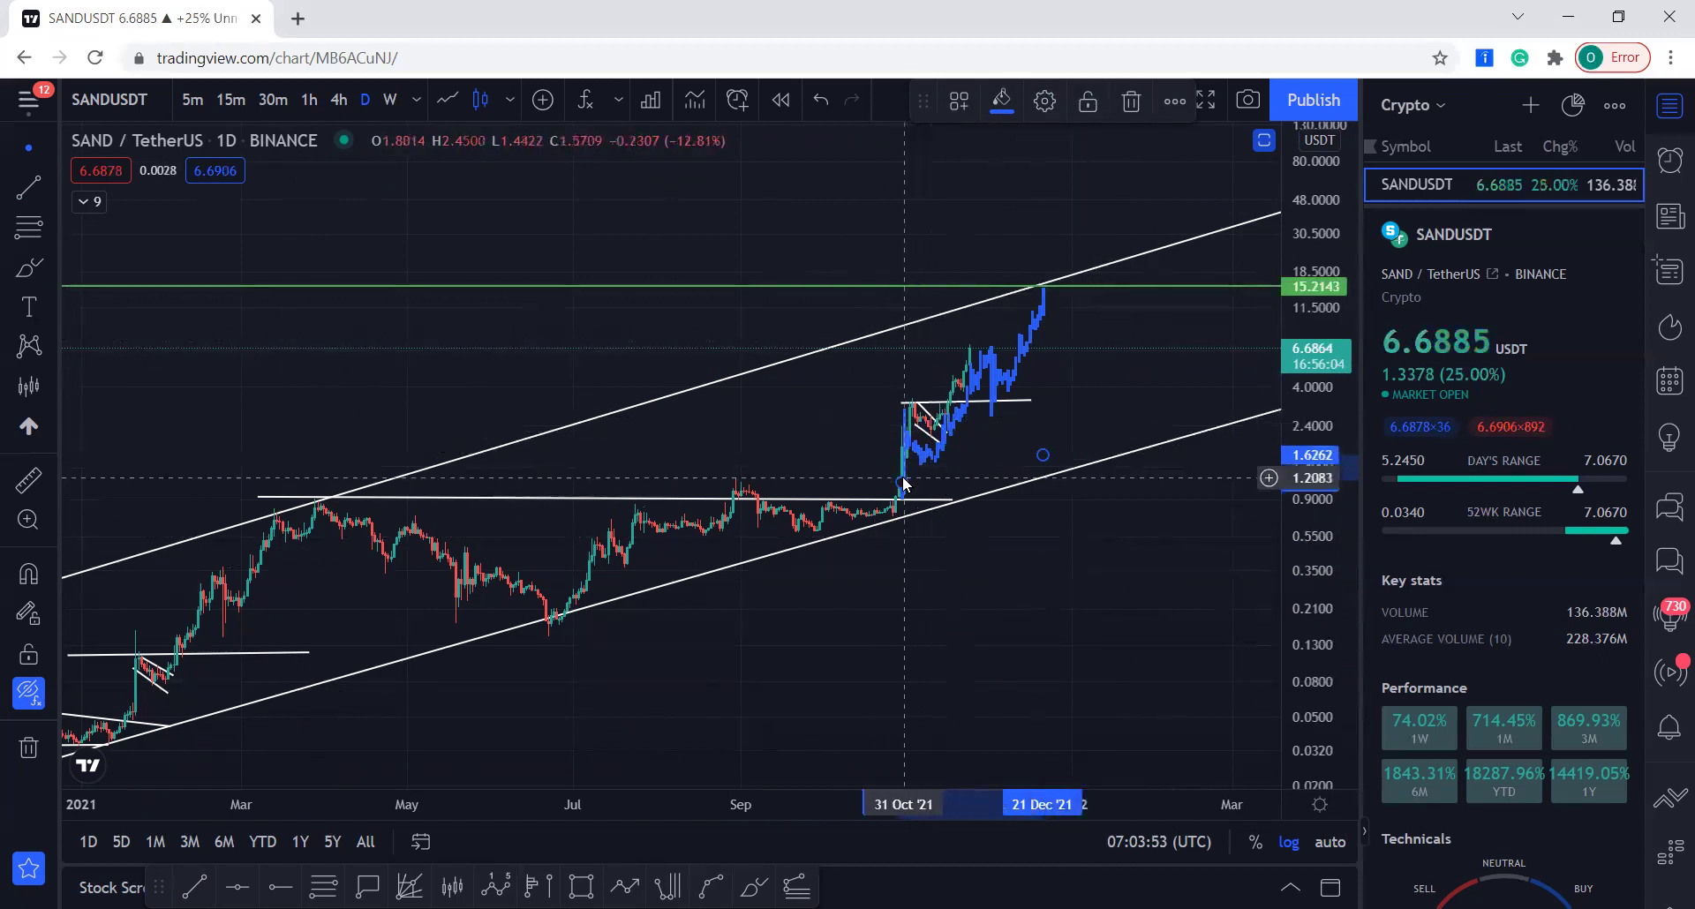
- Reposition and narrow the projected bars pattern so it starts at about 1 Nov 2021 and follows the current rally
drag(901, 485, 912, 469)
mouse_move(1022, 377)
mouse_down()
mouse_move(1008, 364)
mouse_move(1015, 391)
mouse_move(1033, 334)
mouse_up()
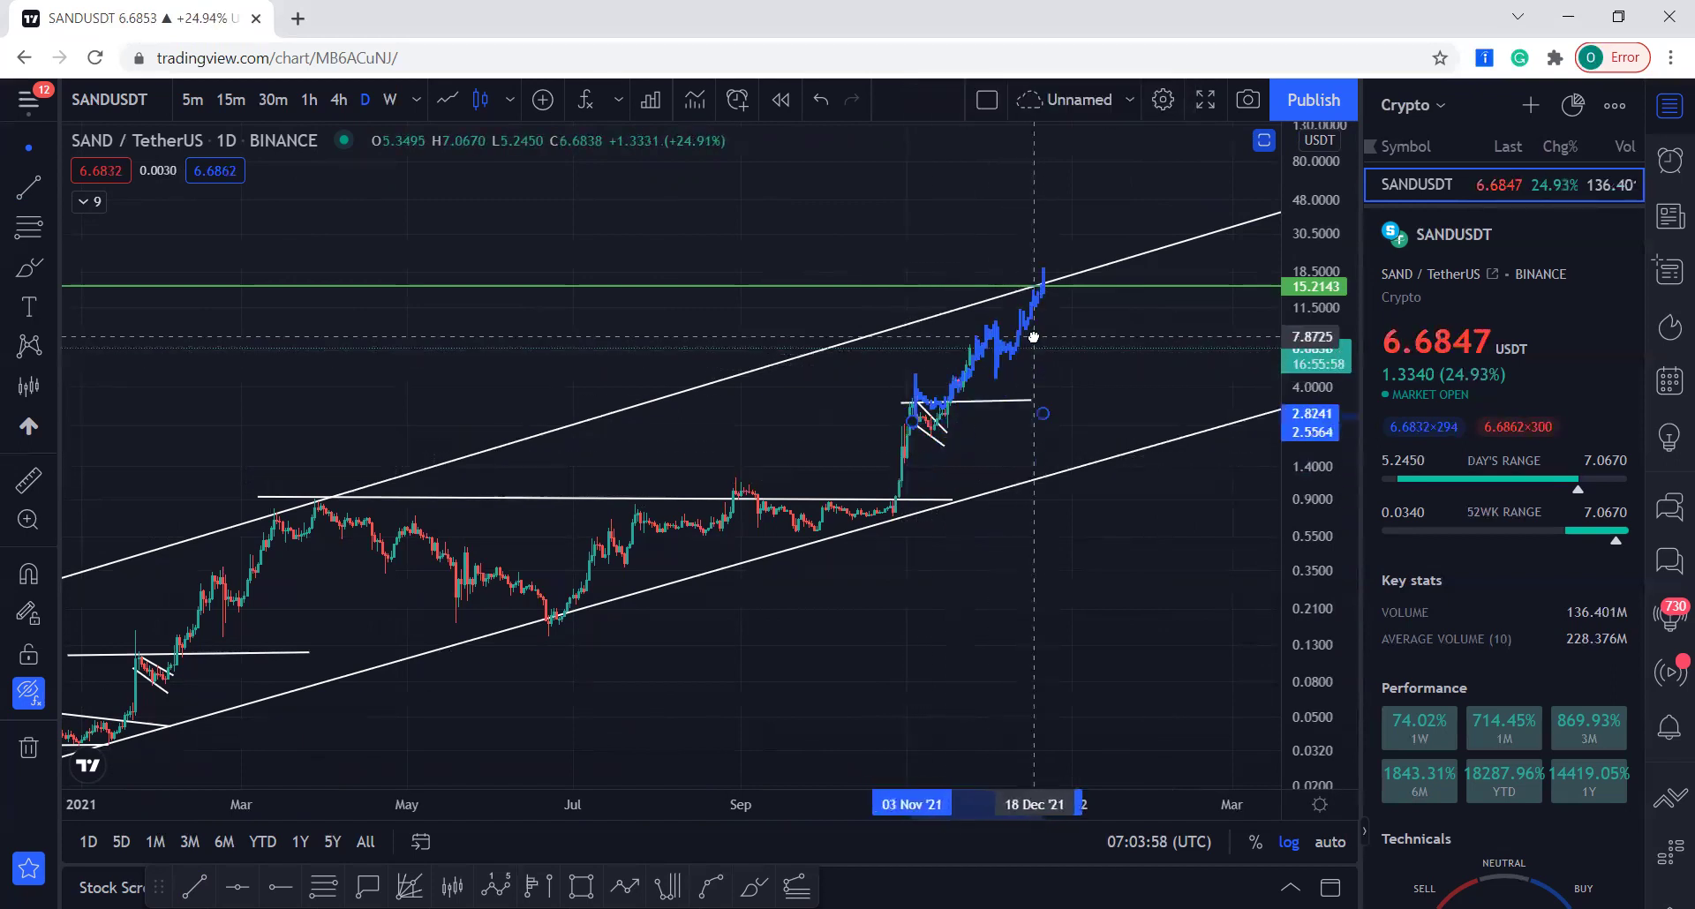
drag(1043, 415, 1022, 420)
drag(991, 367, 985, 371)
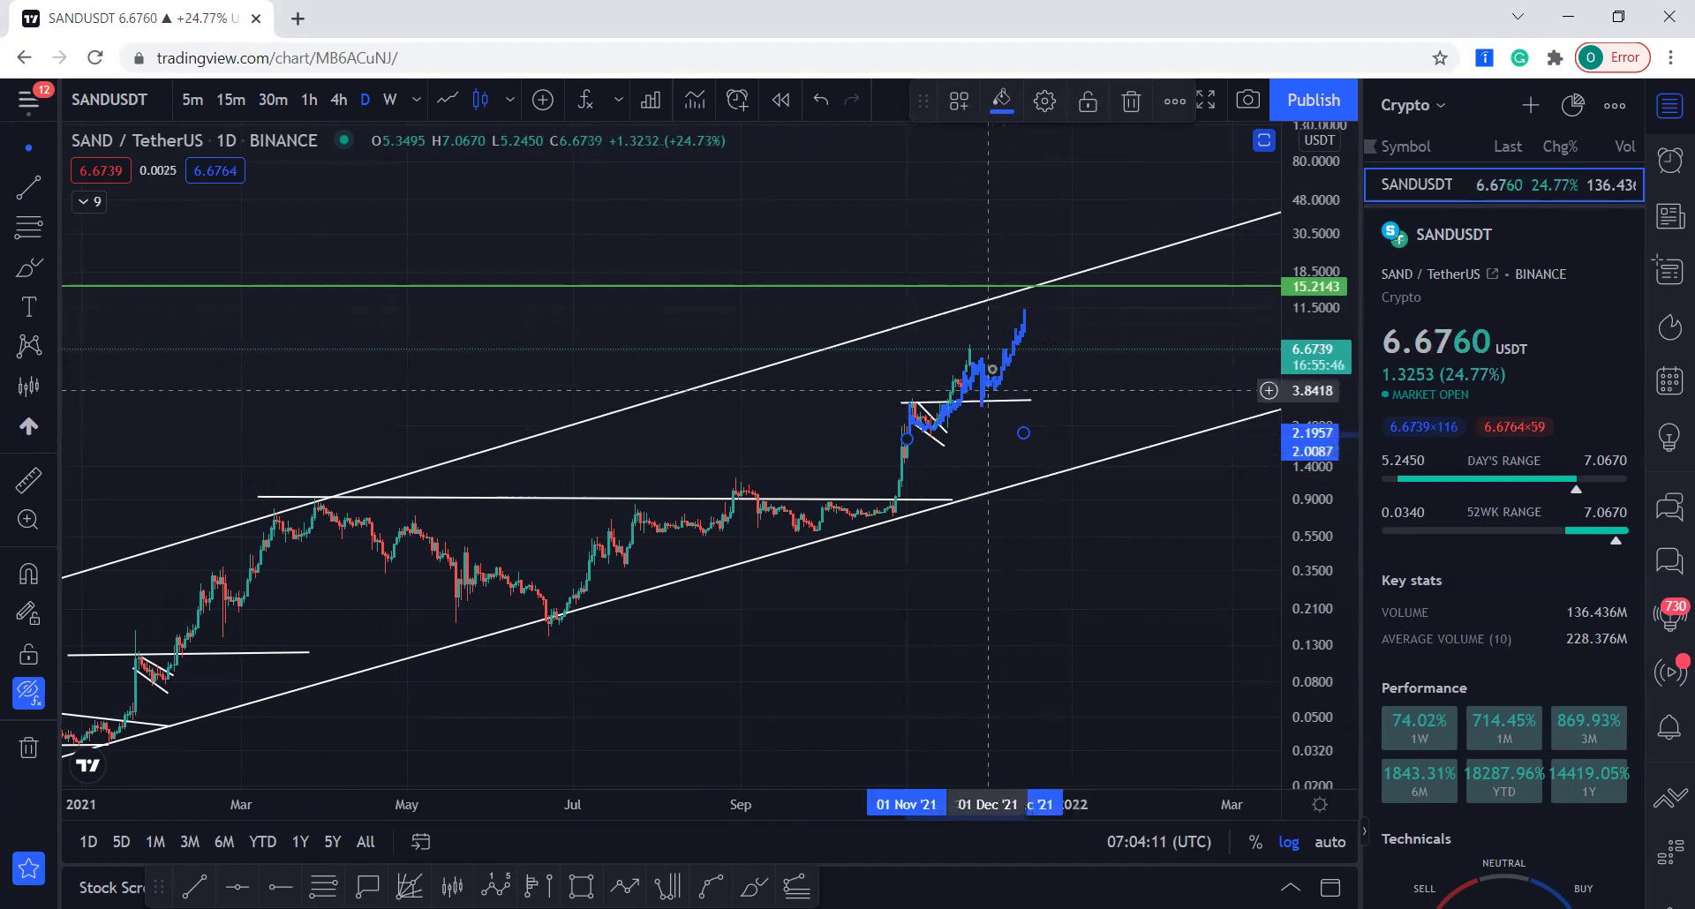
- Remove the projected bars pattern from the chart
right_click(1004, 378)
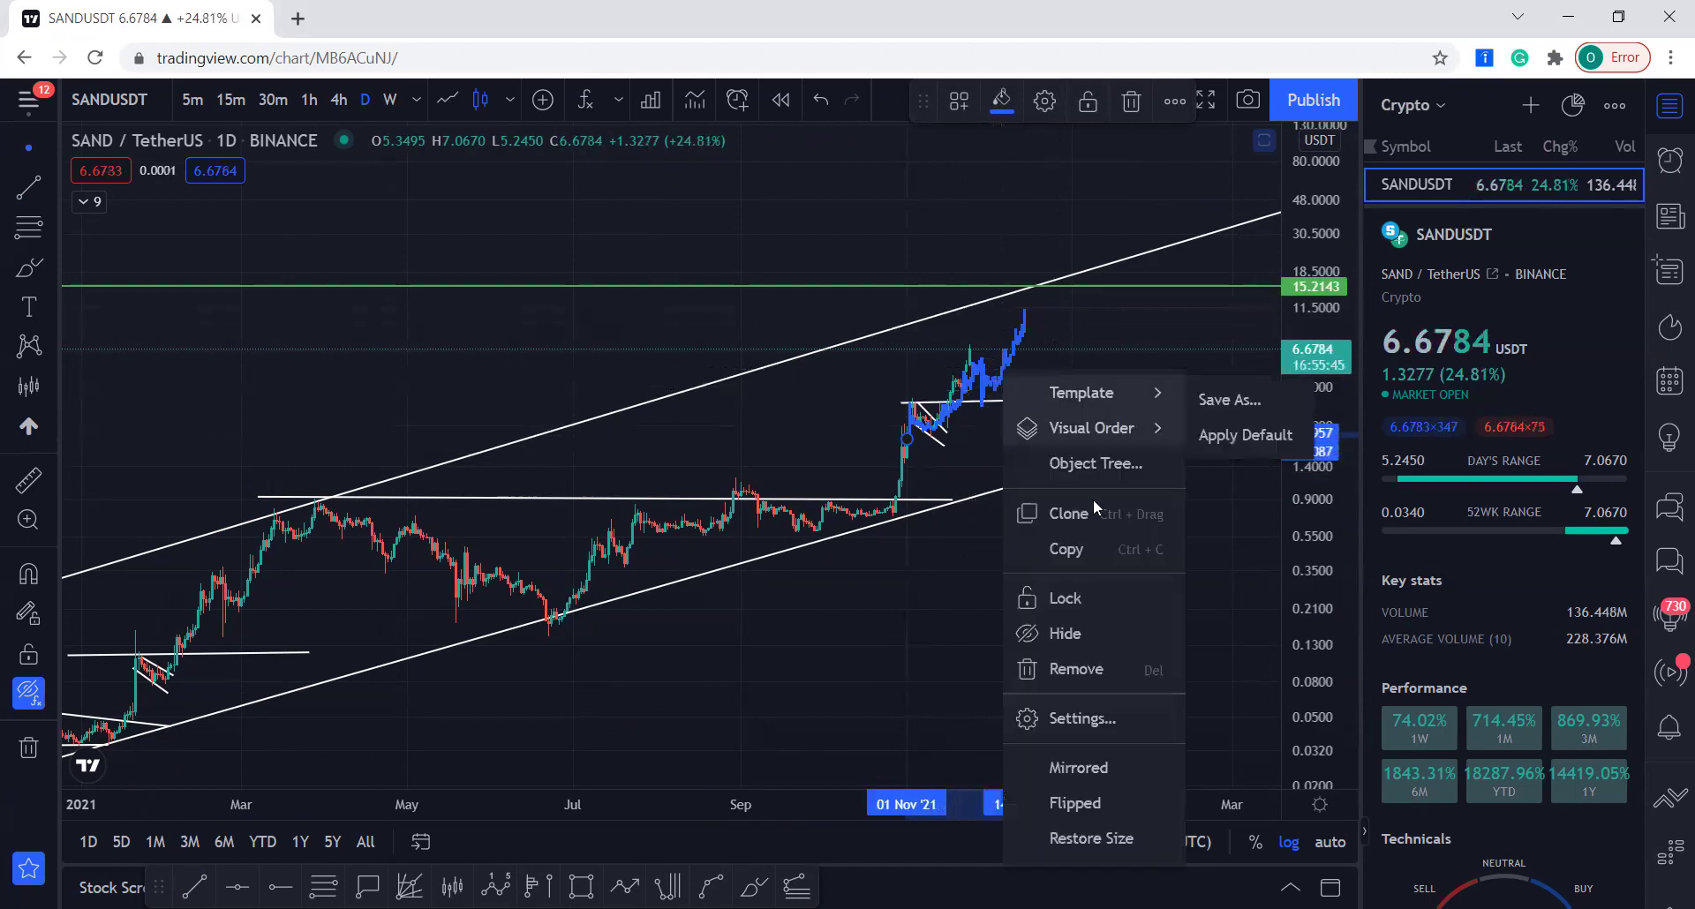
click(1094, 673)
scroll(1206, 643, down, 5)
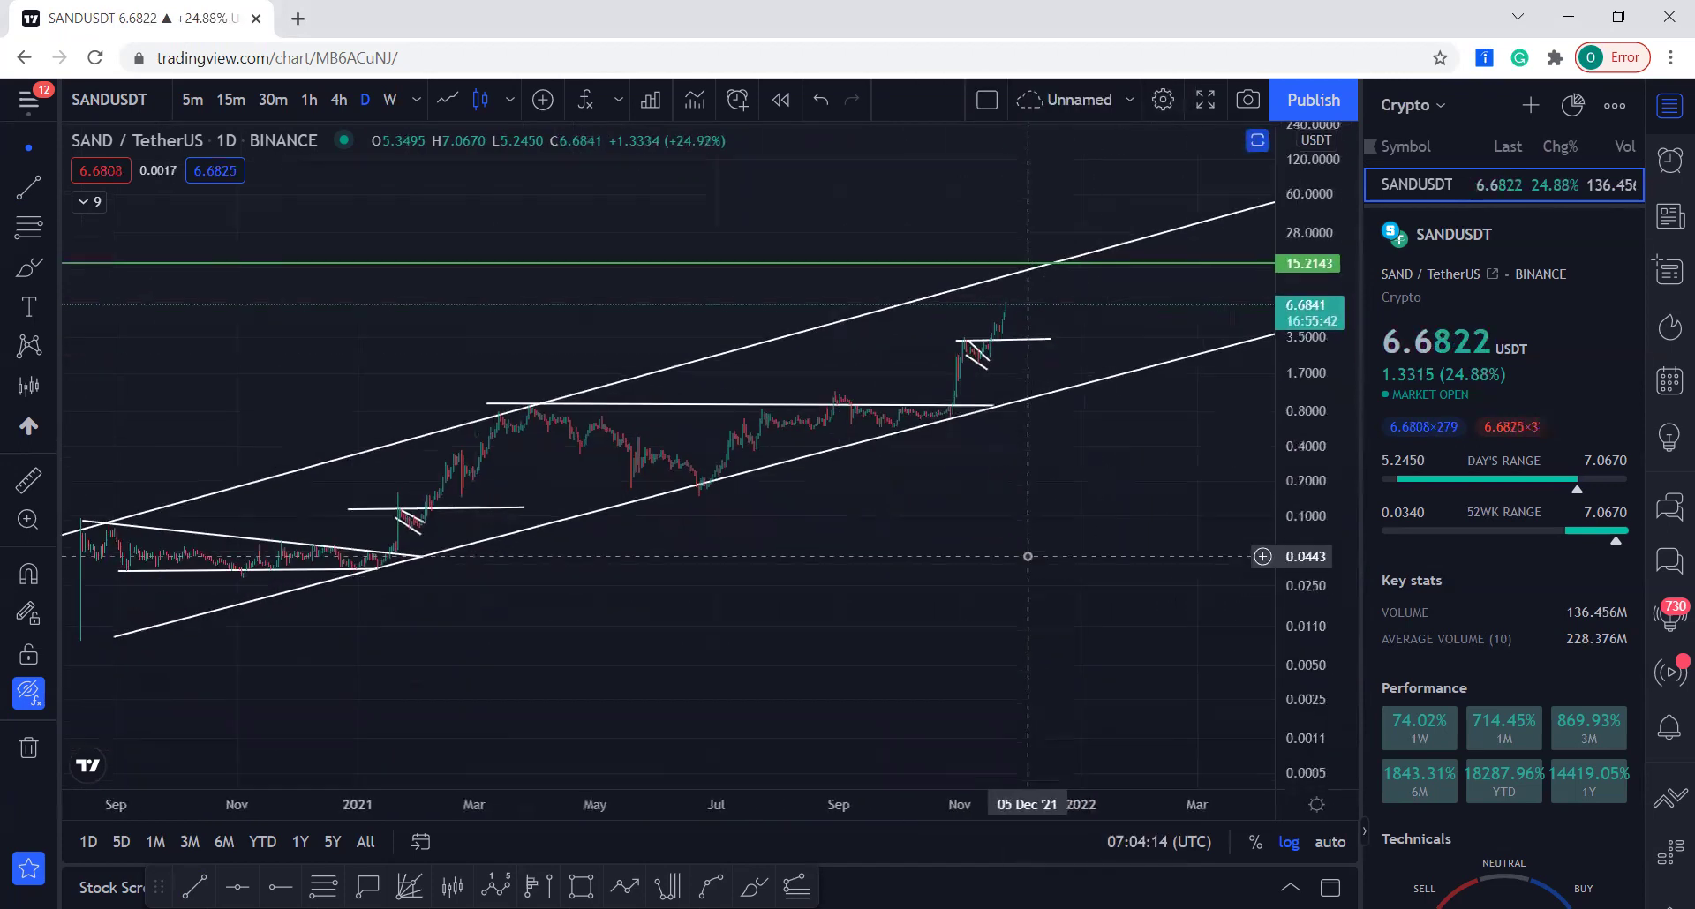
- Show the hidden indicators again and restore the RSI and stochastic panes, stretching the RSI scale vertically
click(28, 693)
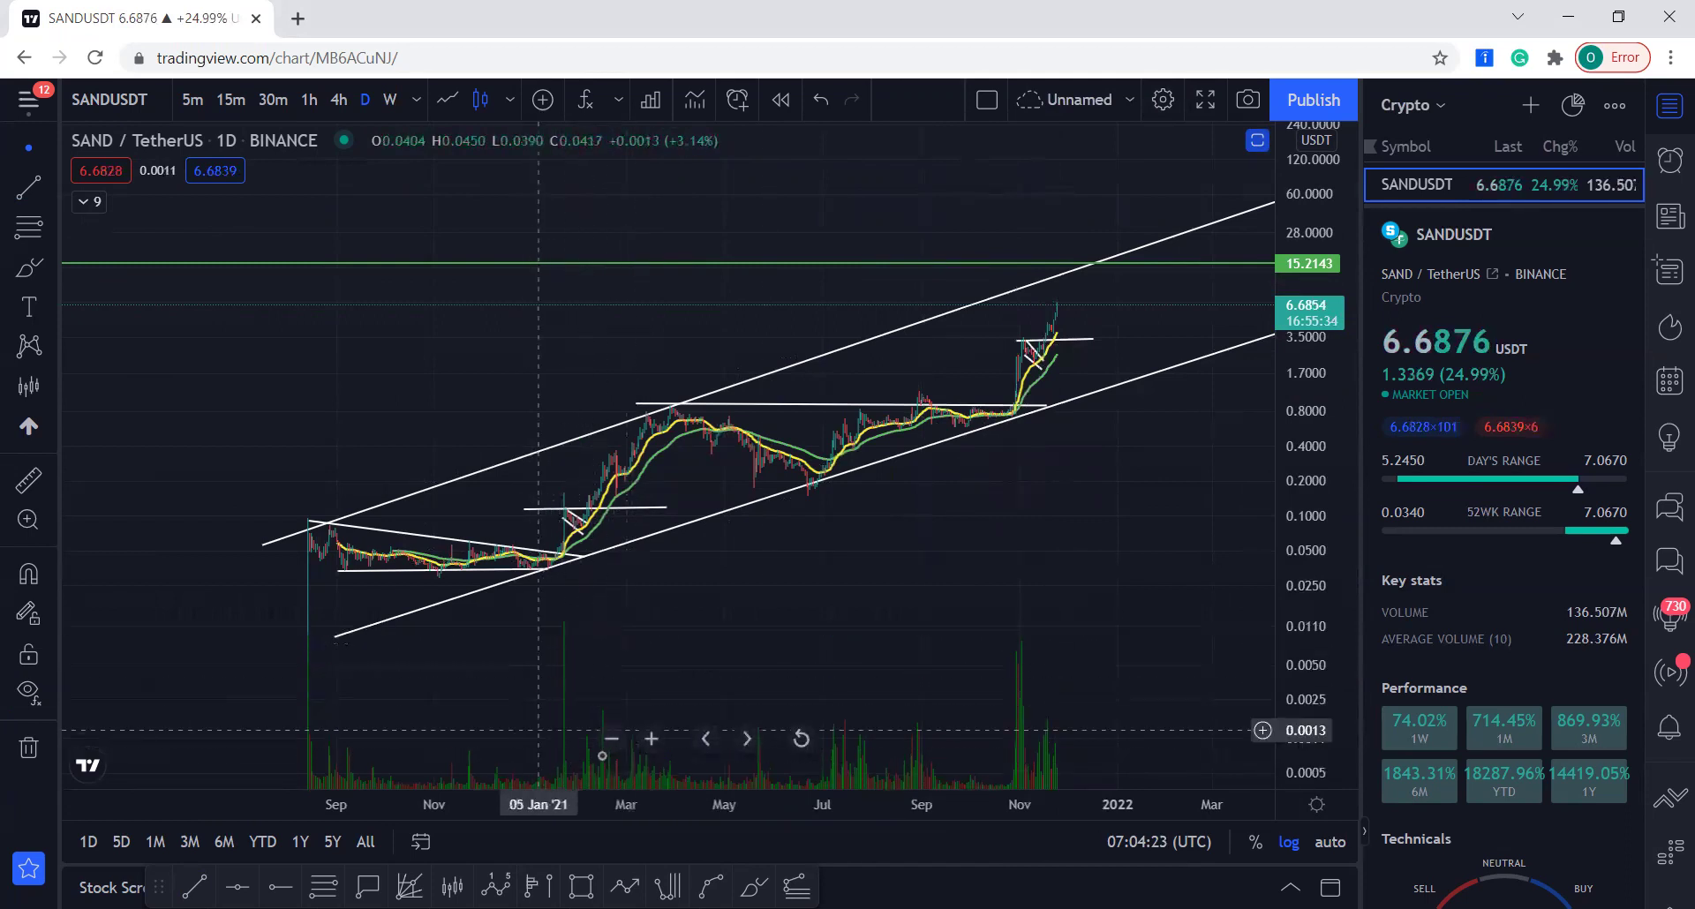
double_click(919, 560)
scroll(1120, 574, down, 1)
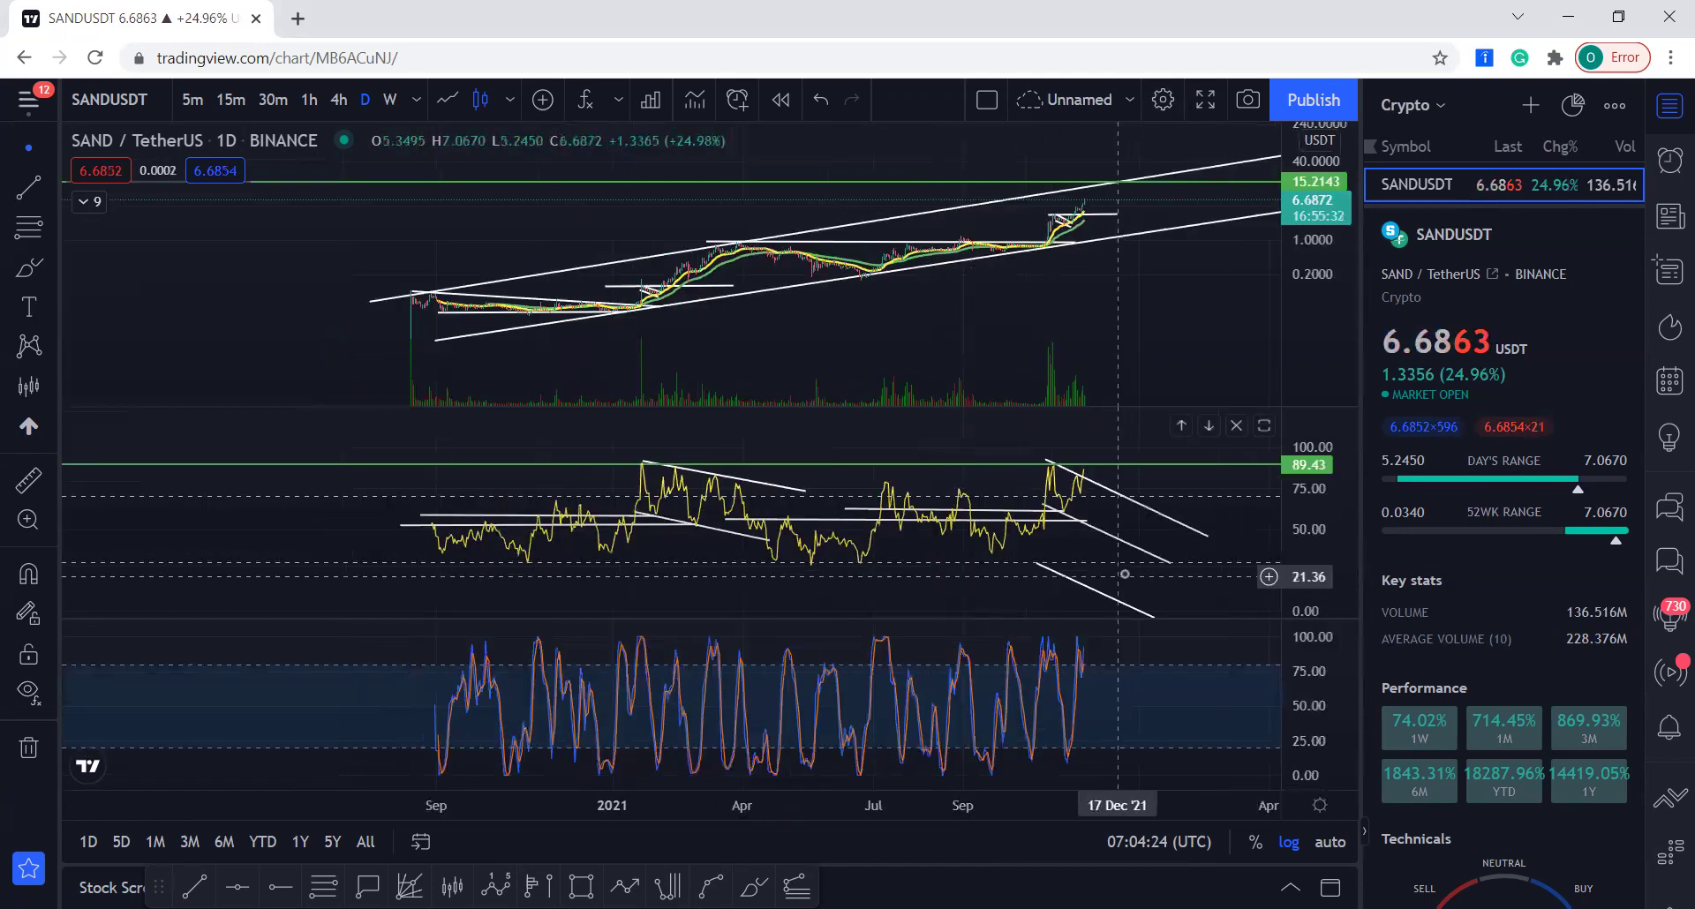
drag(1307, 533, 1303, 467)
drag(1138, 534, 1128, 565)
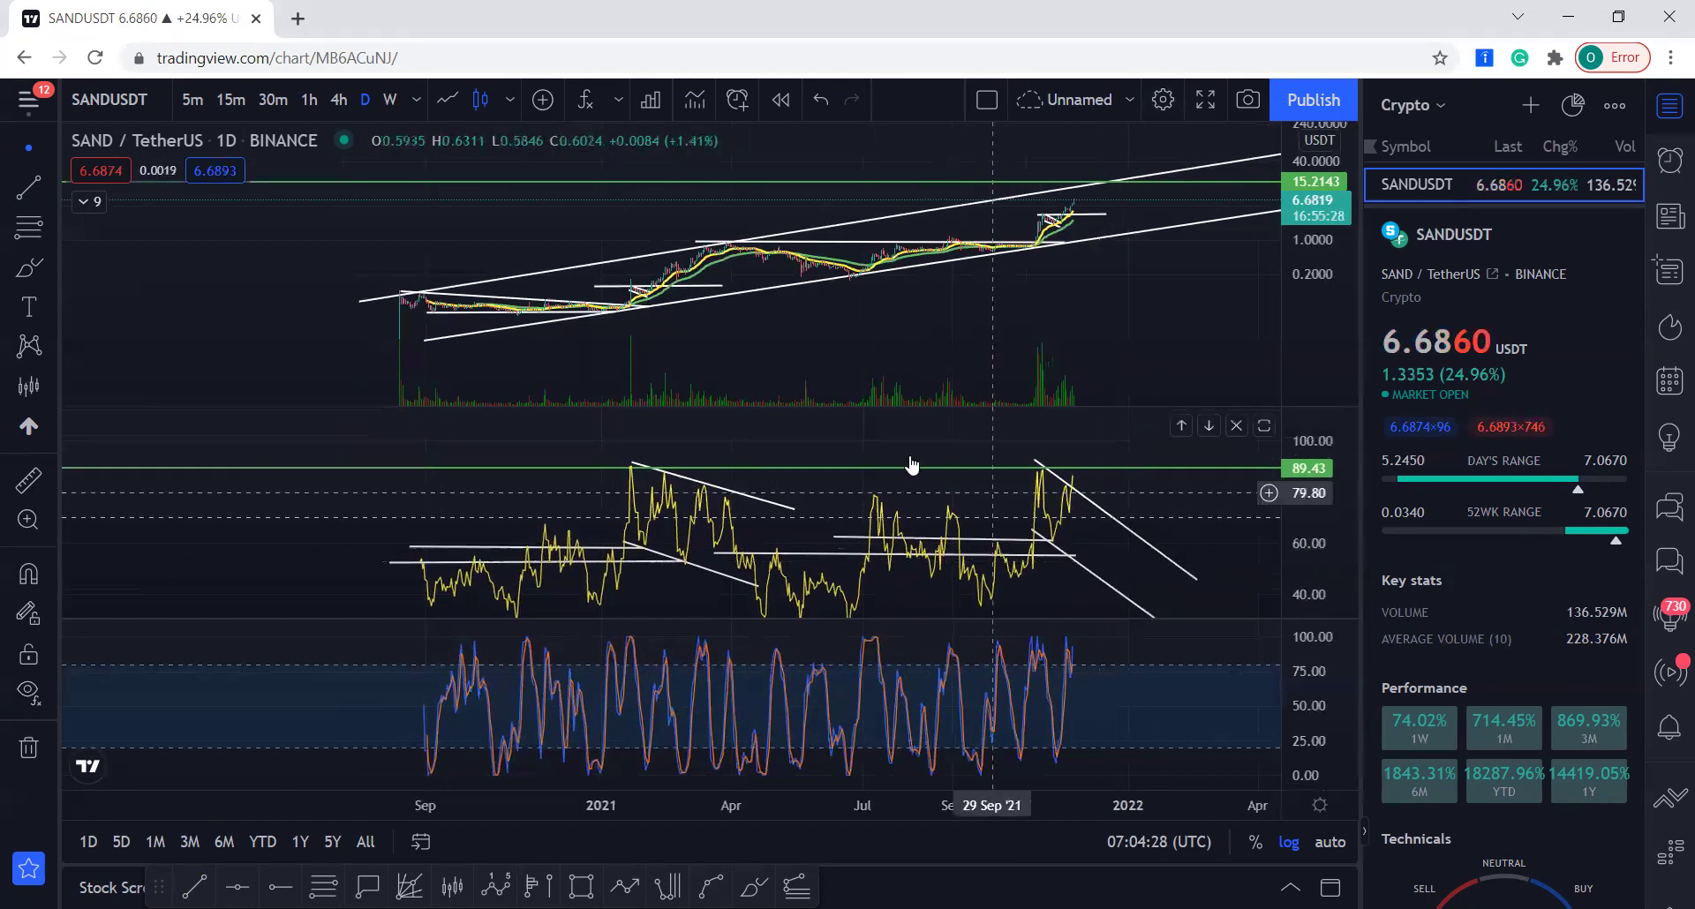
- Circle the February–July 2021 price swing freehand with the brush inside the rising channel
drag(1302, 351, 1301, 295)
click(30, 268)
mouse_move(806, 209)
mouse_down()
mouse_move(743, 205)
mouse_move(847, 371)
mouse_move(728, 199)
mouse_up()
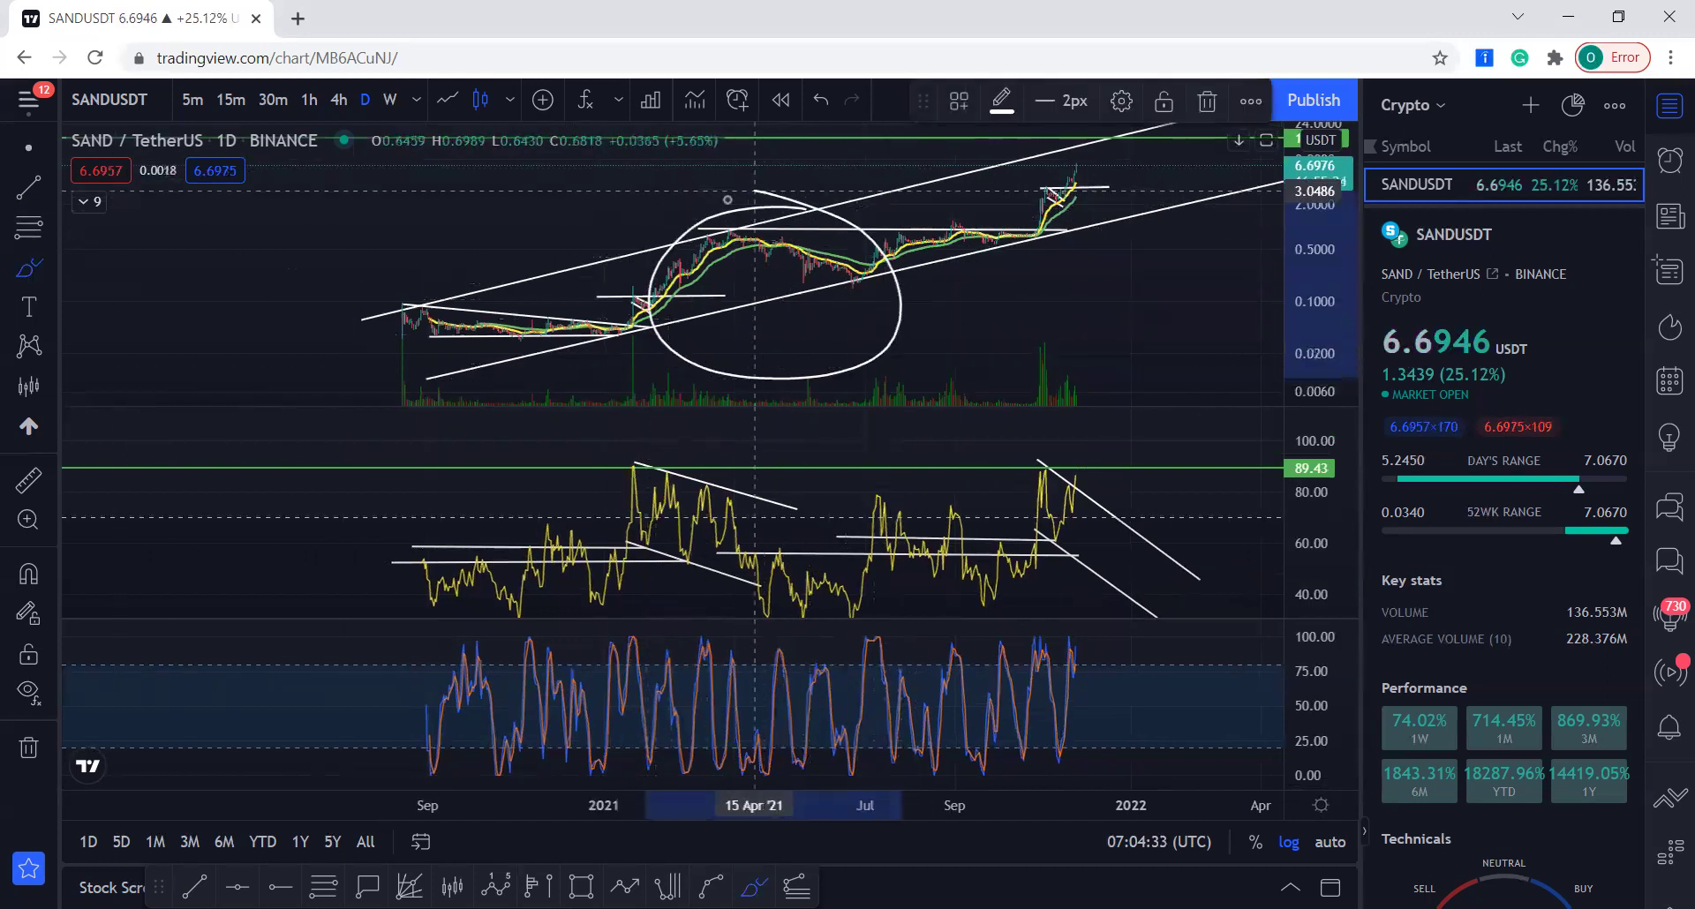
scroll(589, 473, up, 1)
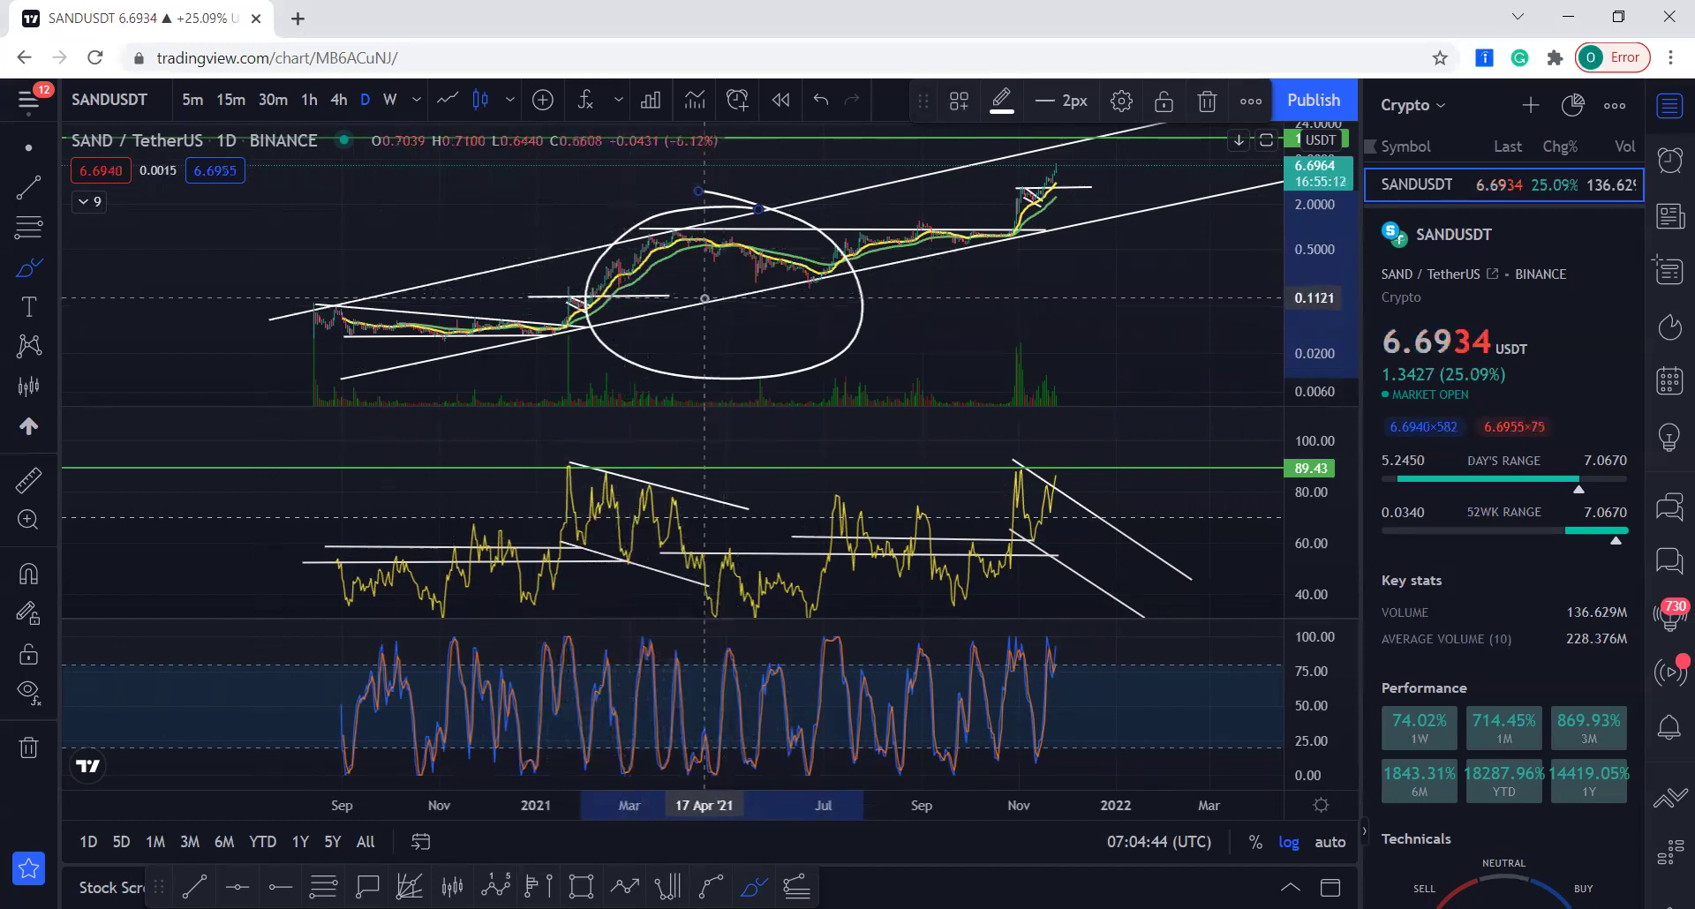
drag(1338, 275, 1339, 229)
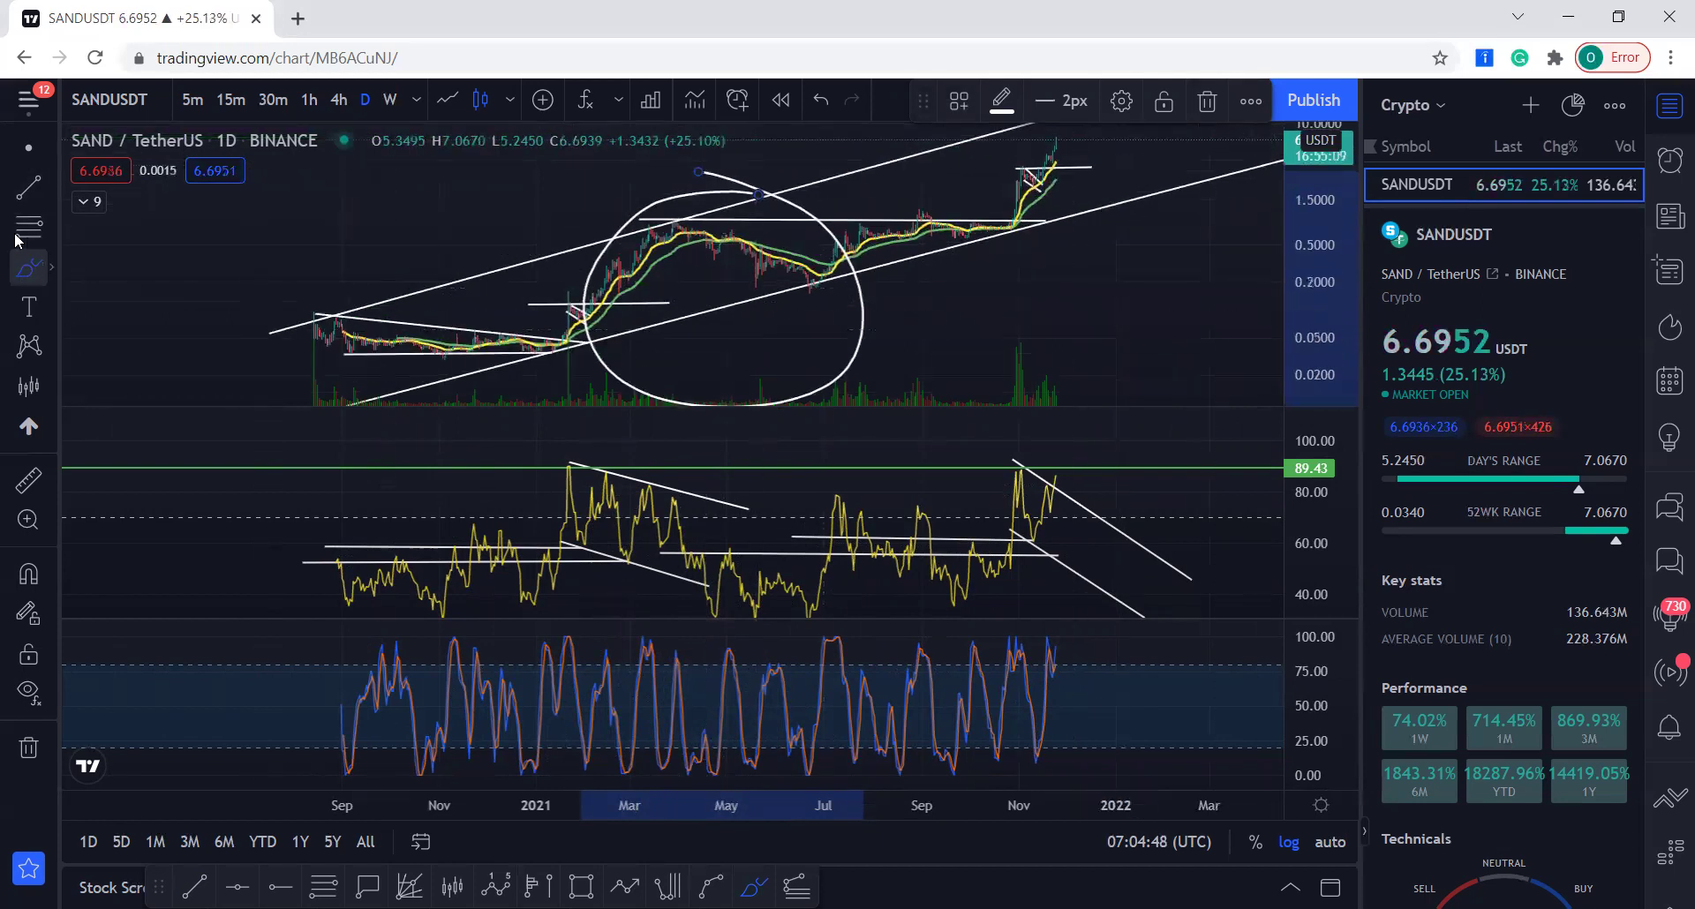
- Trace the RSI's January–April 2021 zigzag freehand with brush strokes between its two descending trend lines
click(24, 267)
click(97, 265)
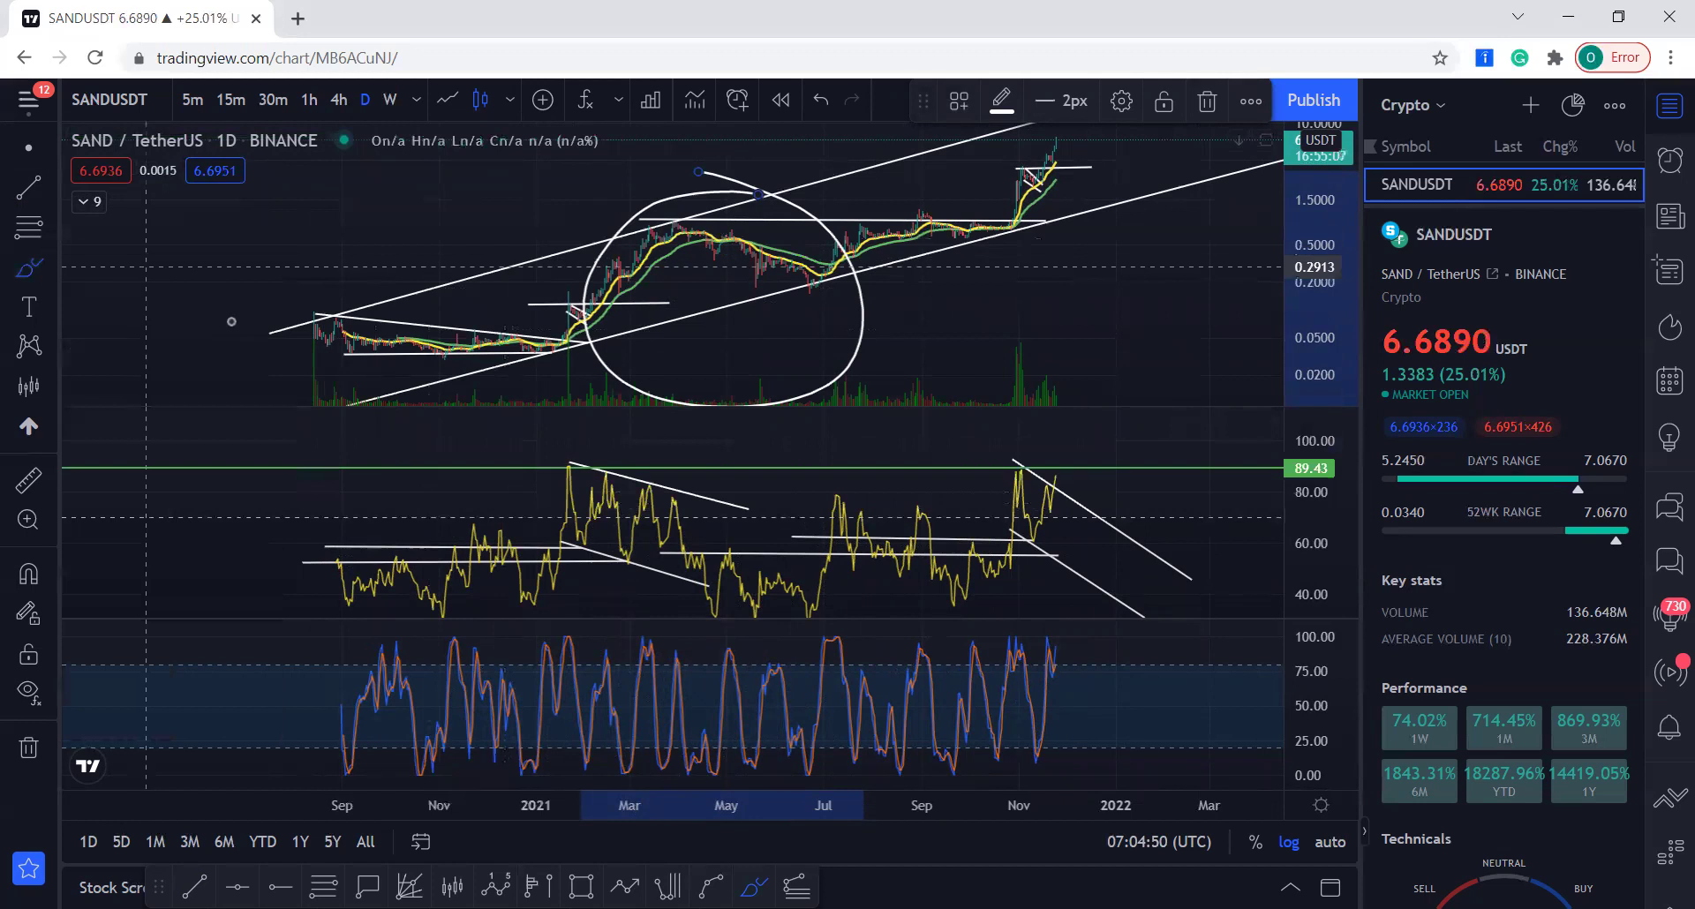
drag(555, 537, 566, 471)
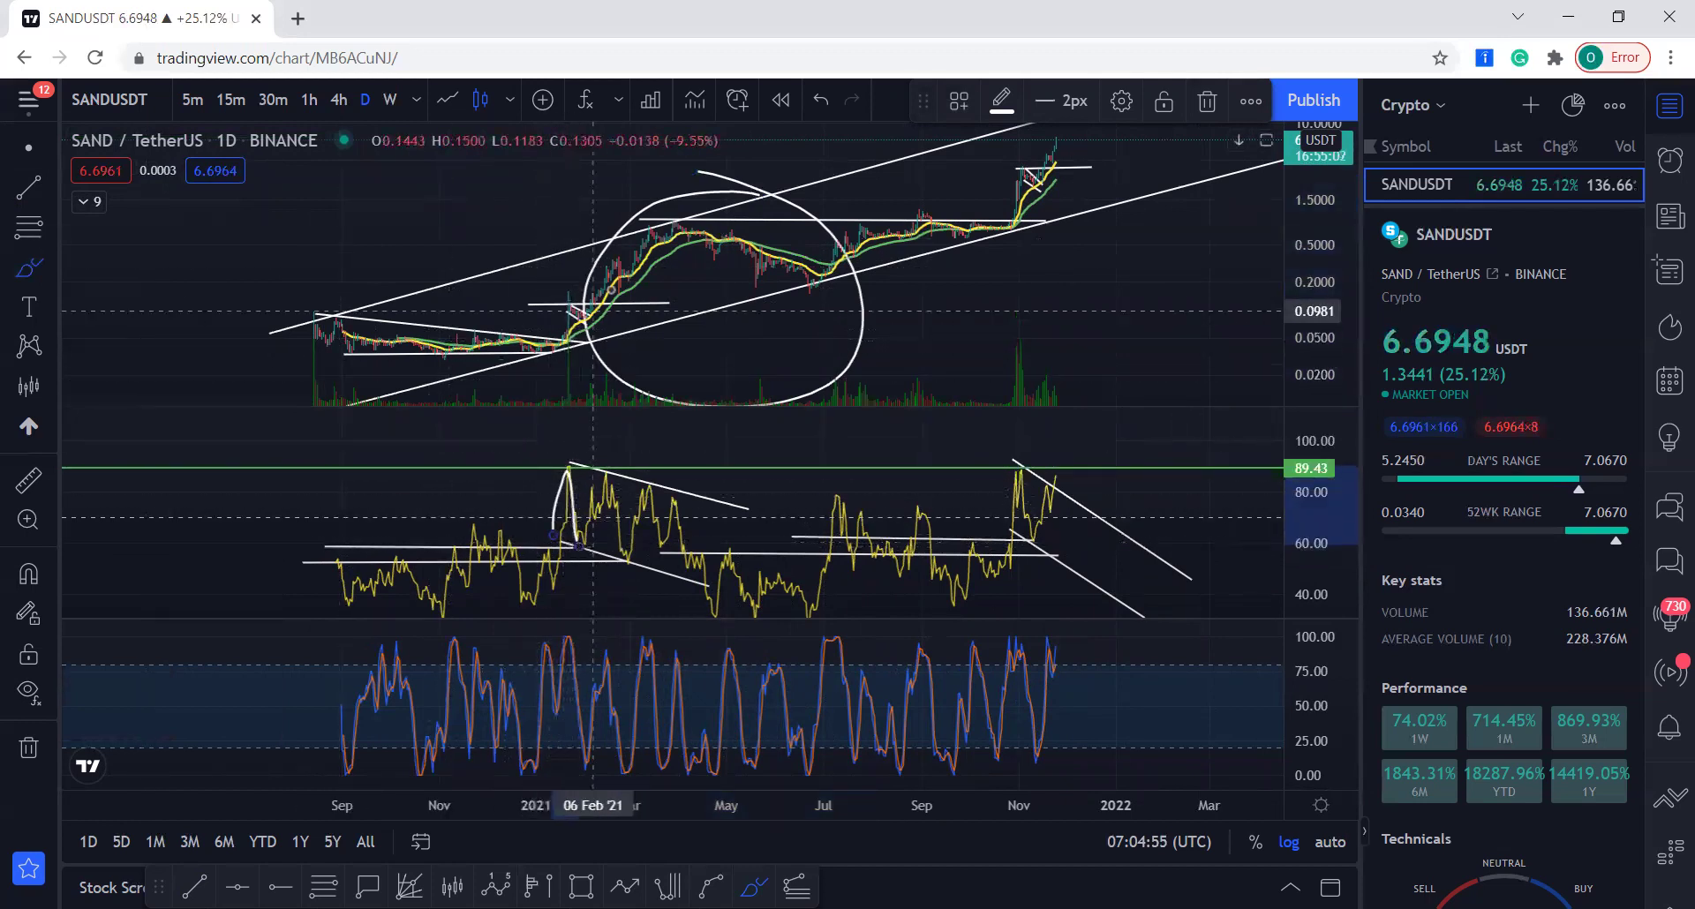
mouse_move(587, 542)
mouse_down()
mouse_move(607, 477)
mouse_move(632, 571)
mouse_move(657, 484)
mouse_up()
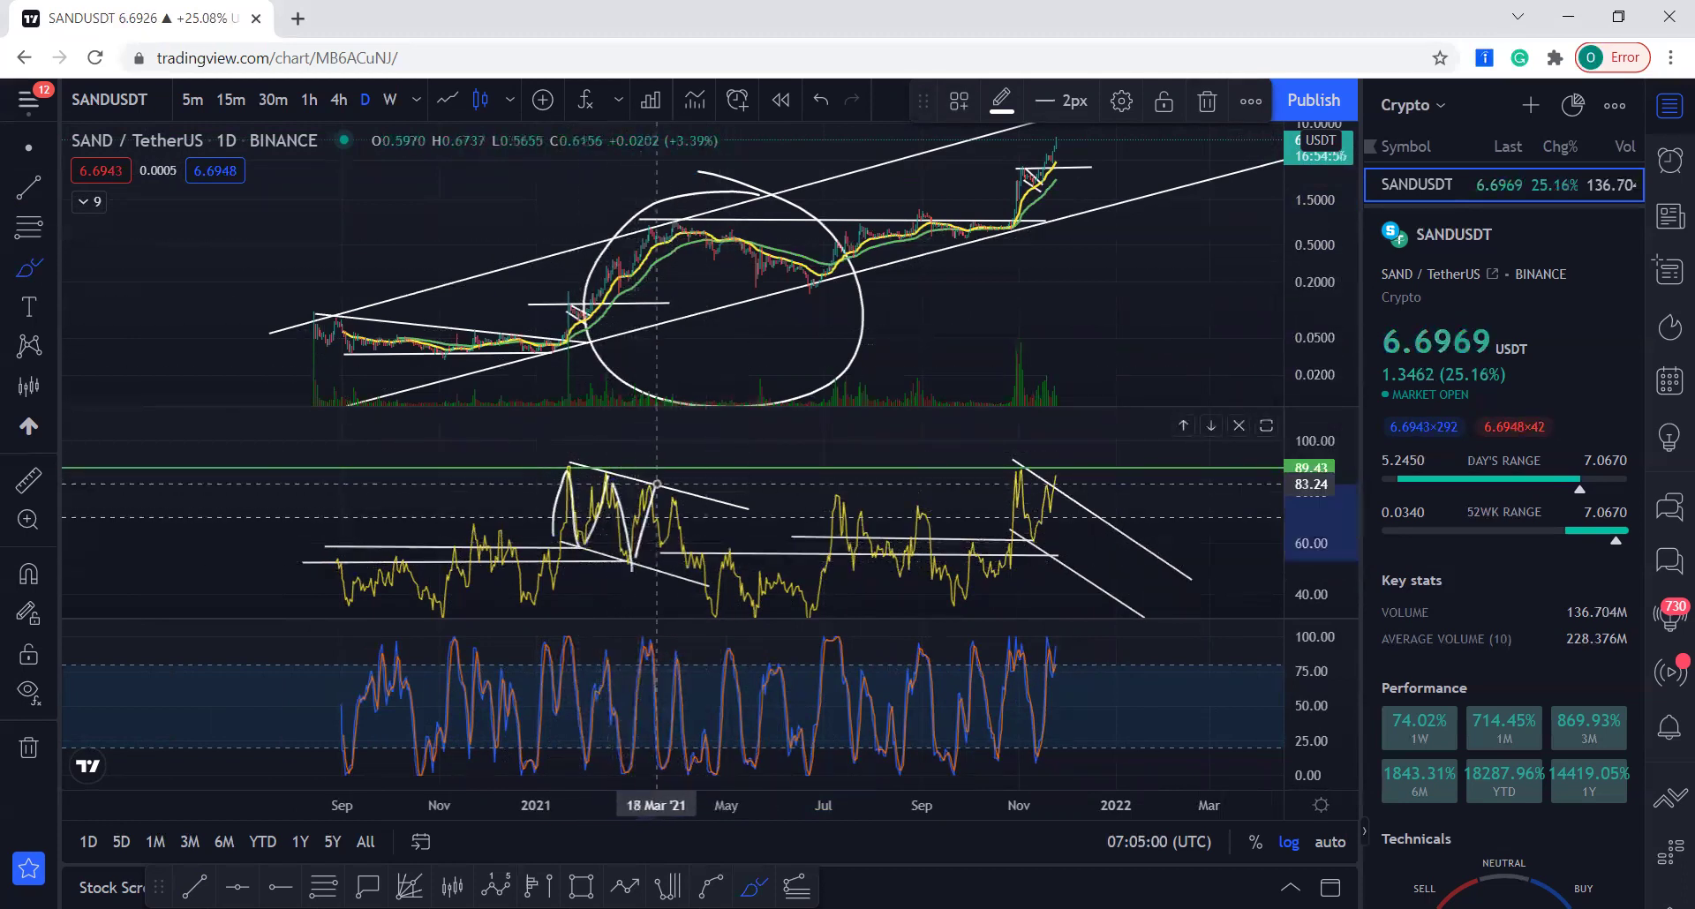
mouse_move(664, 549)
mouse_down()
mouse_move(680, 492)
mouse_move(696, 566)
mouse_up()
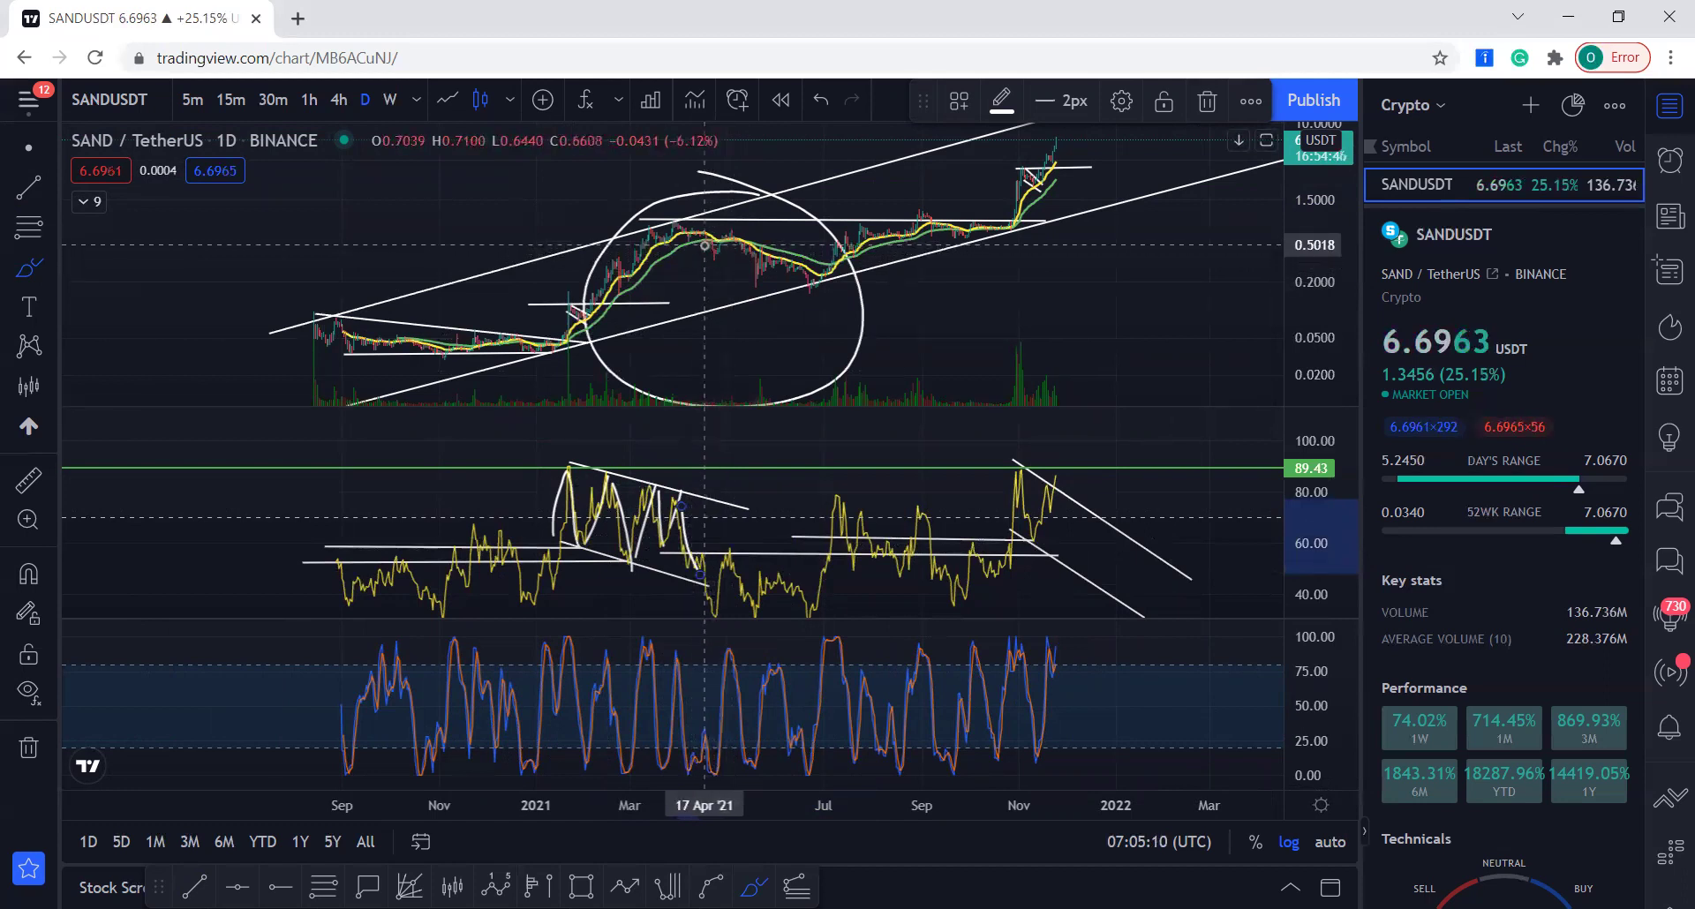
- Mark 17 April 2021 with a vertical line running through the price and indicator panes
click(705, 245)
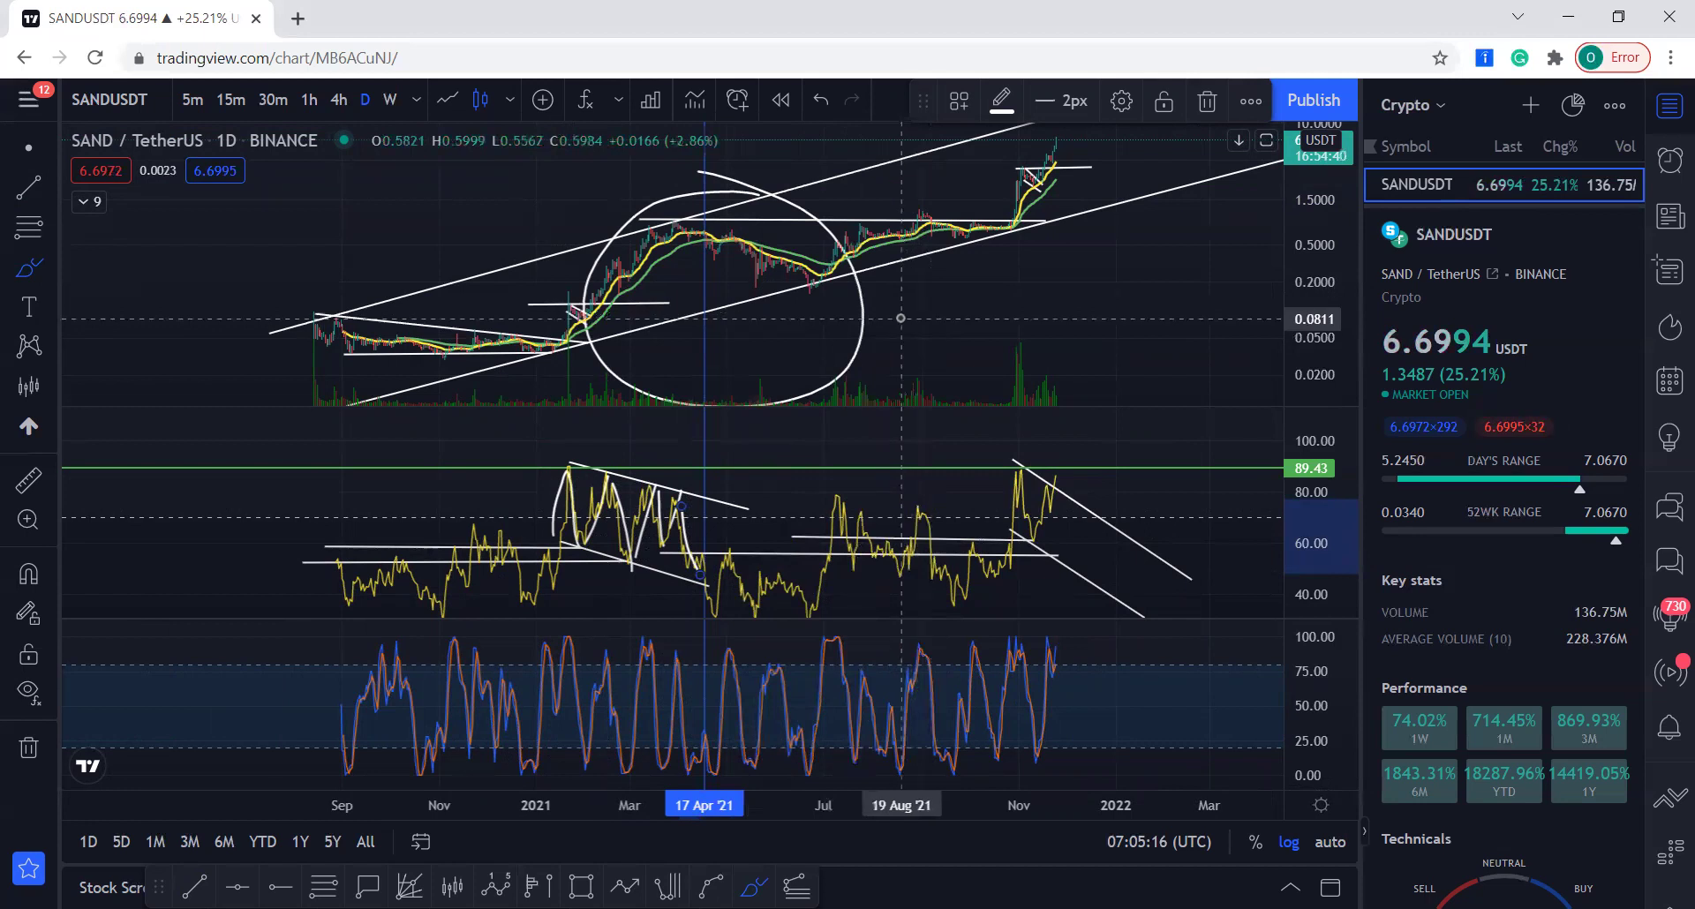
scroll(1072, 309, down, 1)
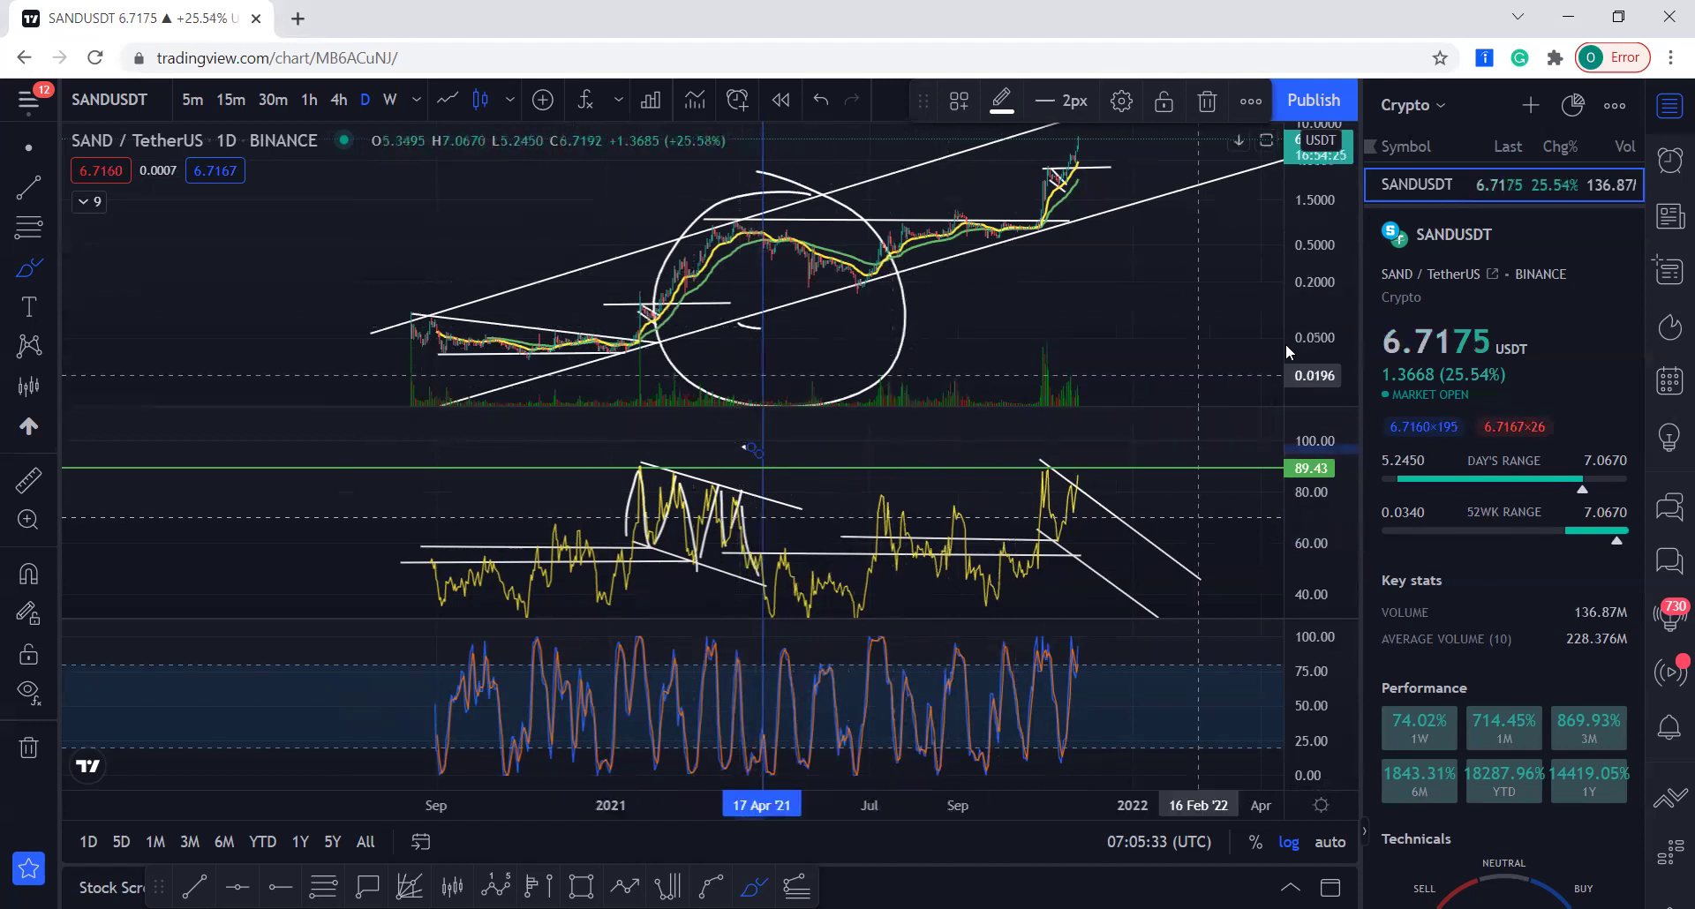
drag(1156, 362, 1081, 364)
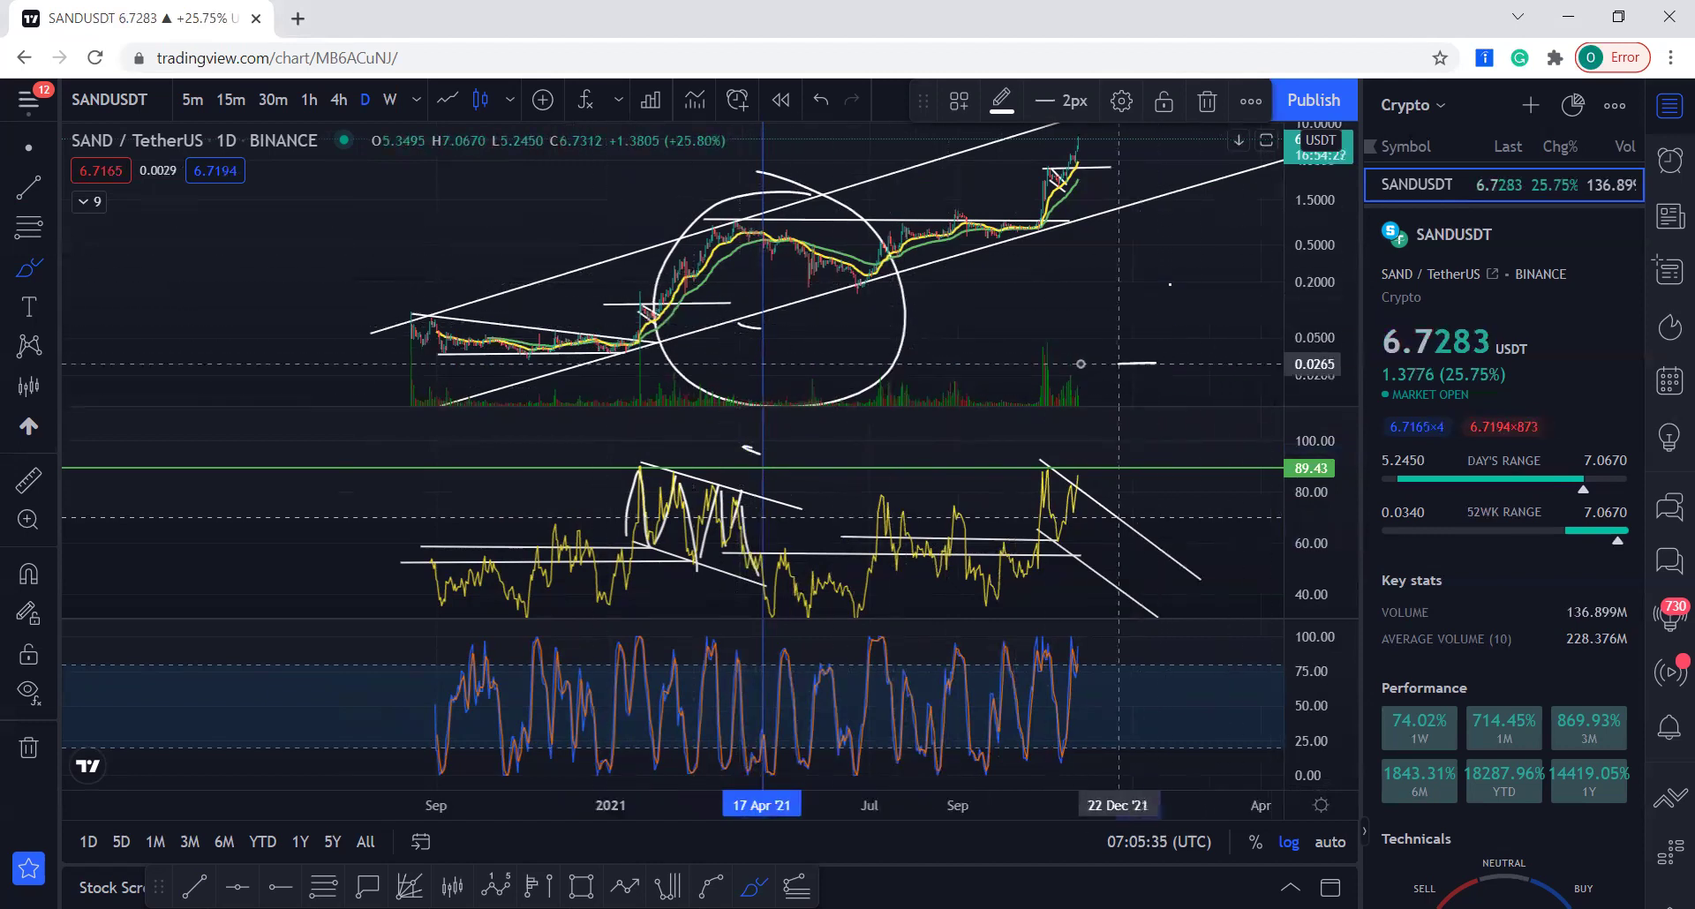
right_click(1070, 372)
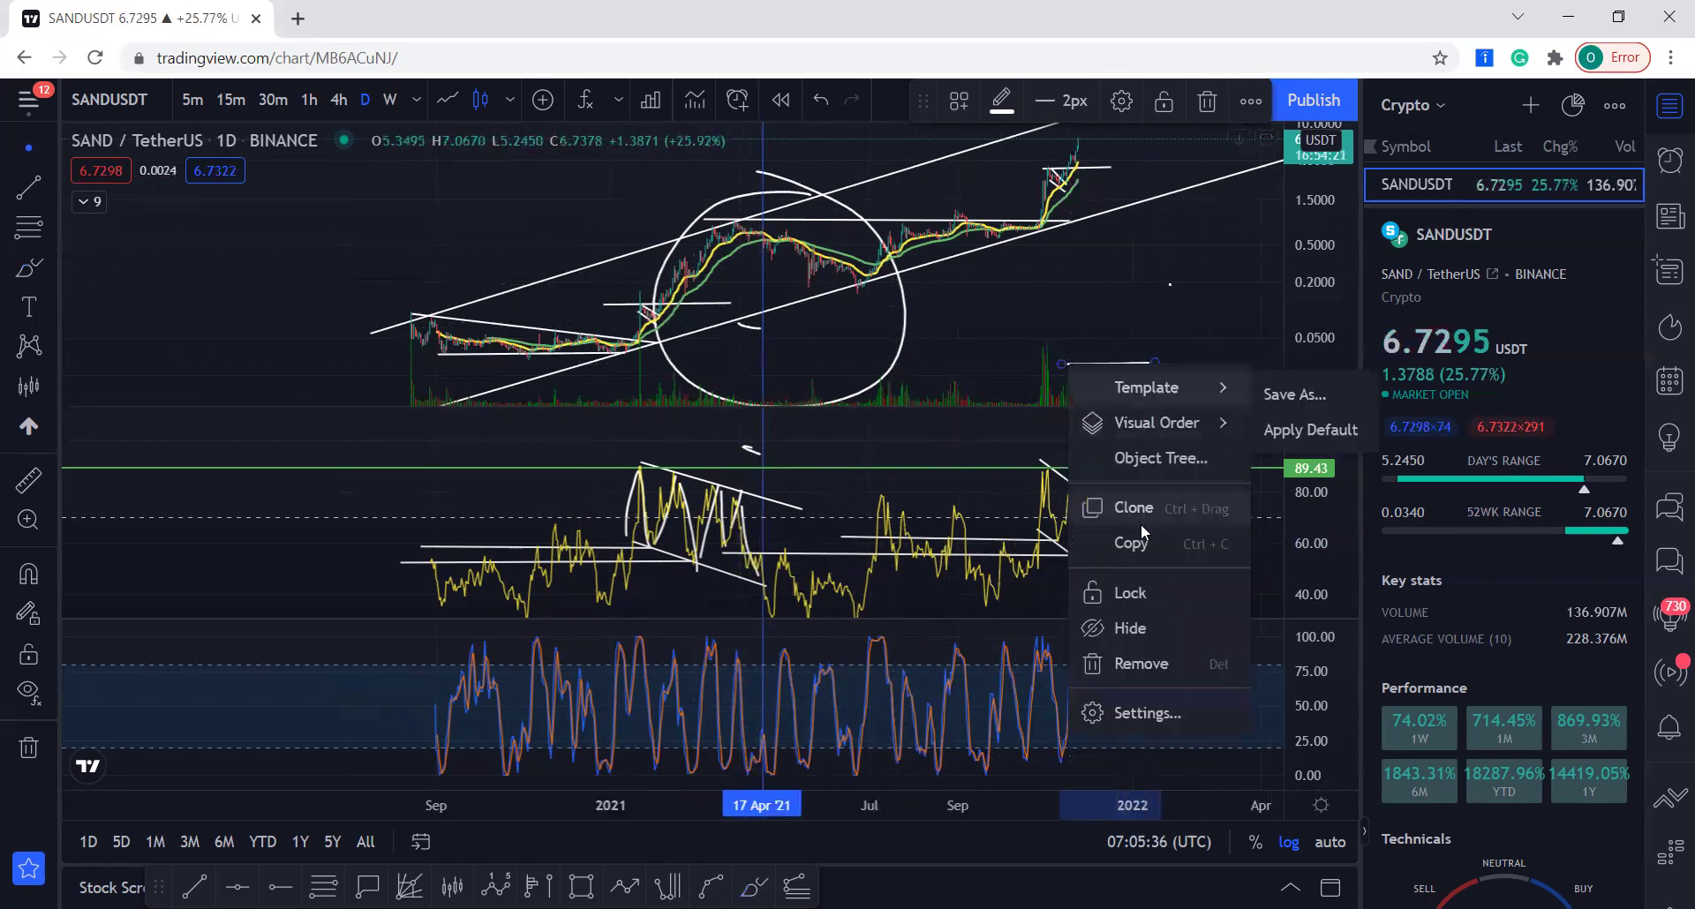
click(1140, 663)
- Maximize the price pane and delete the freehand circle around the 2021 swing
scroll(1042, 325, up, 4)
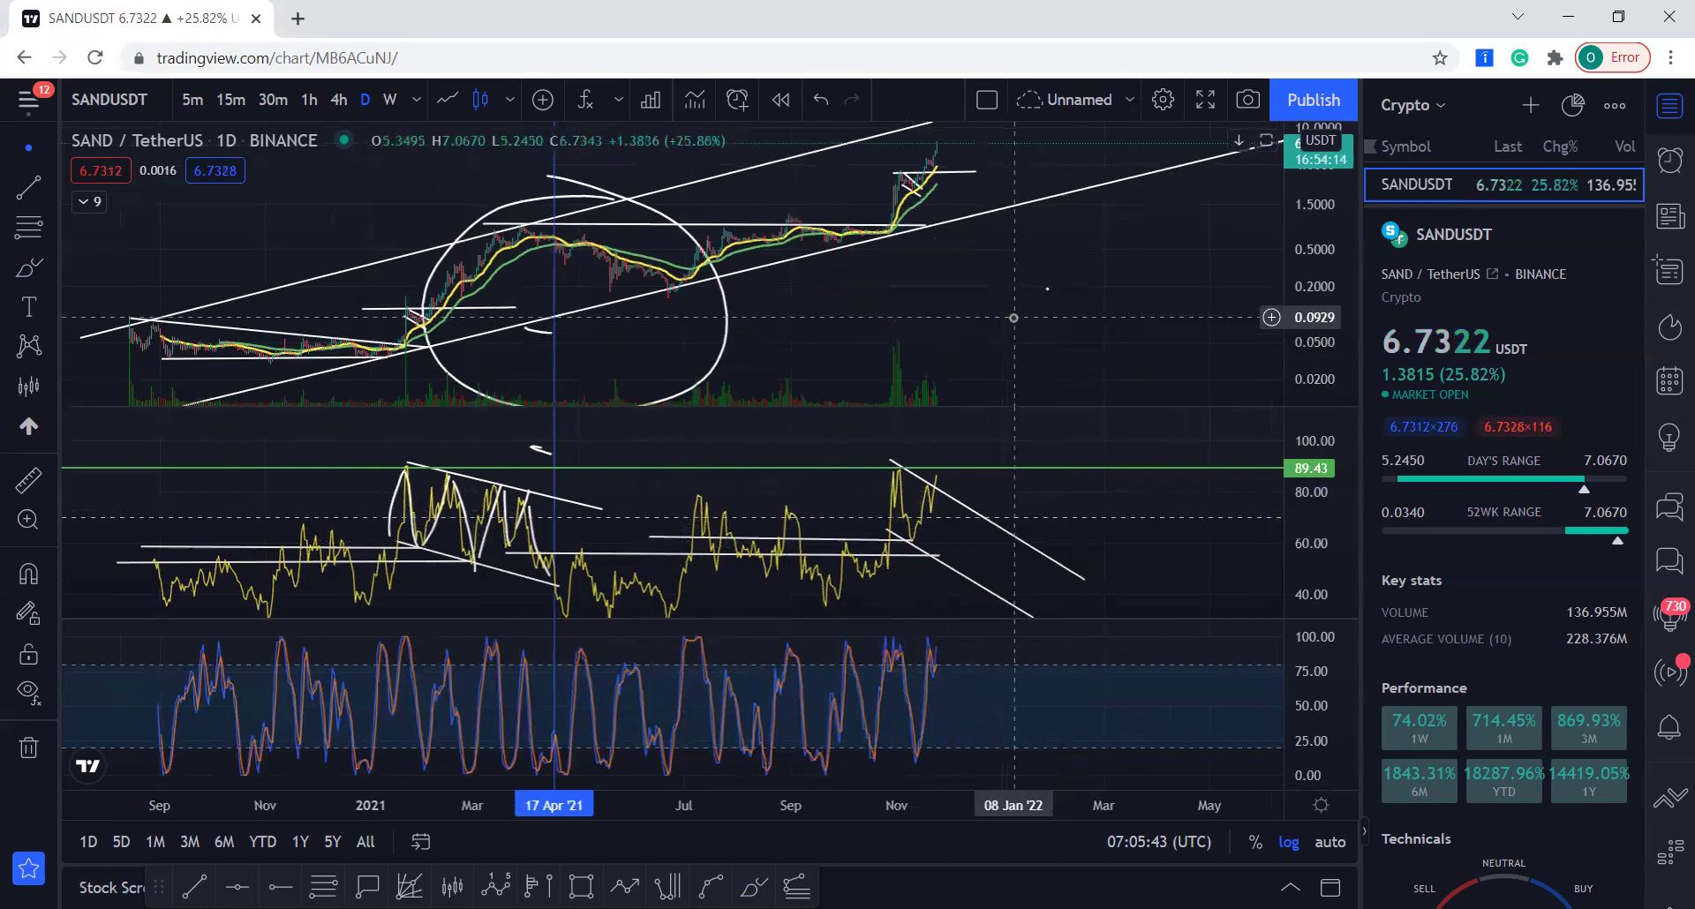
drag(1313, 248, 1309, 283)
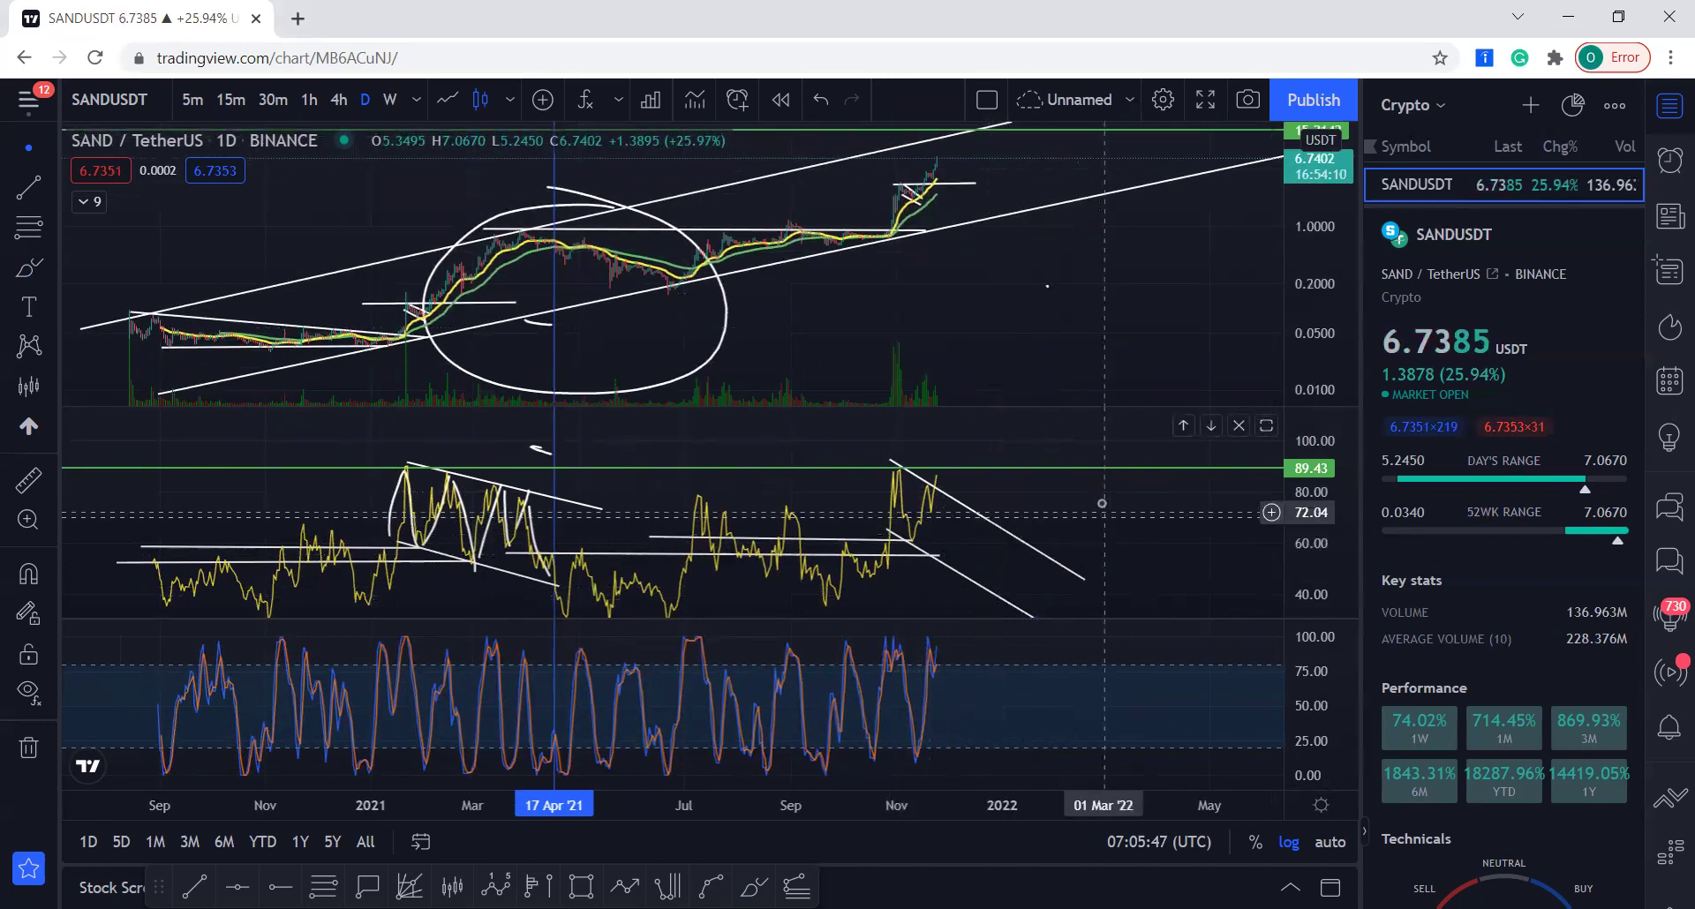
drag(1101, 496, 1094, 477)
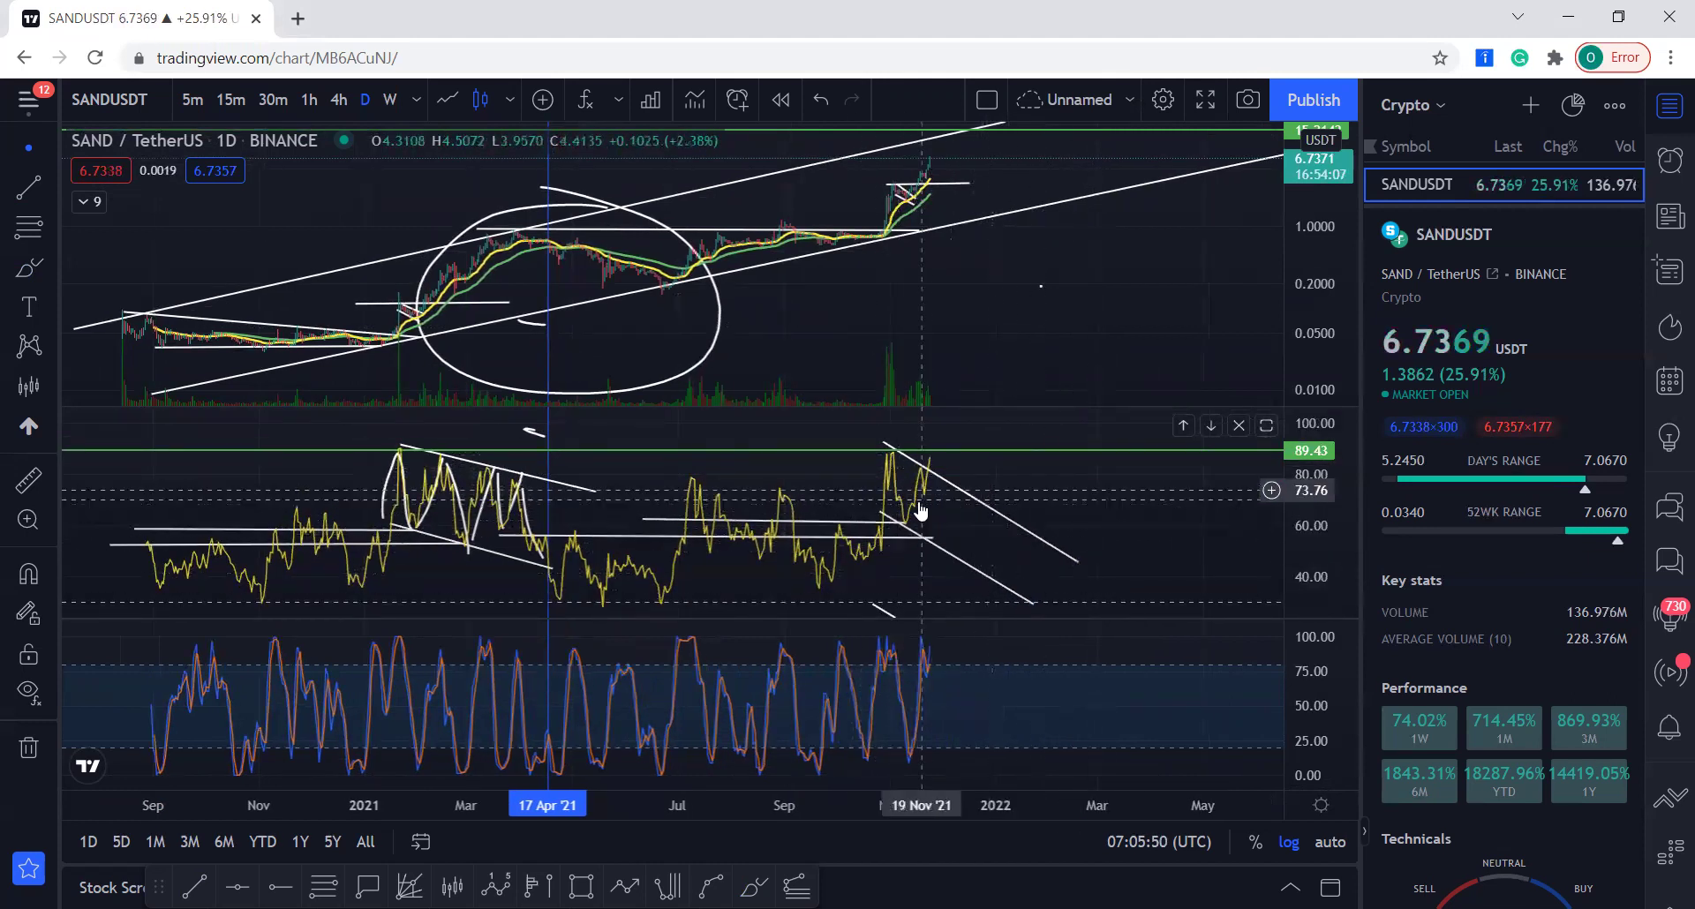
double_click(1051, 334)
scroll(1089, 521, up, 5)
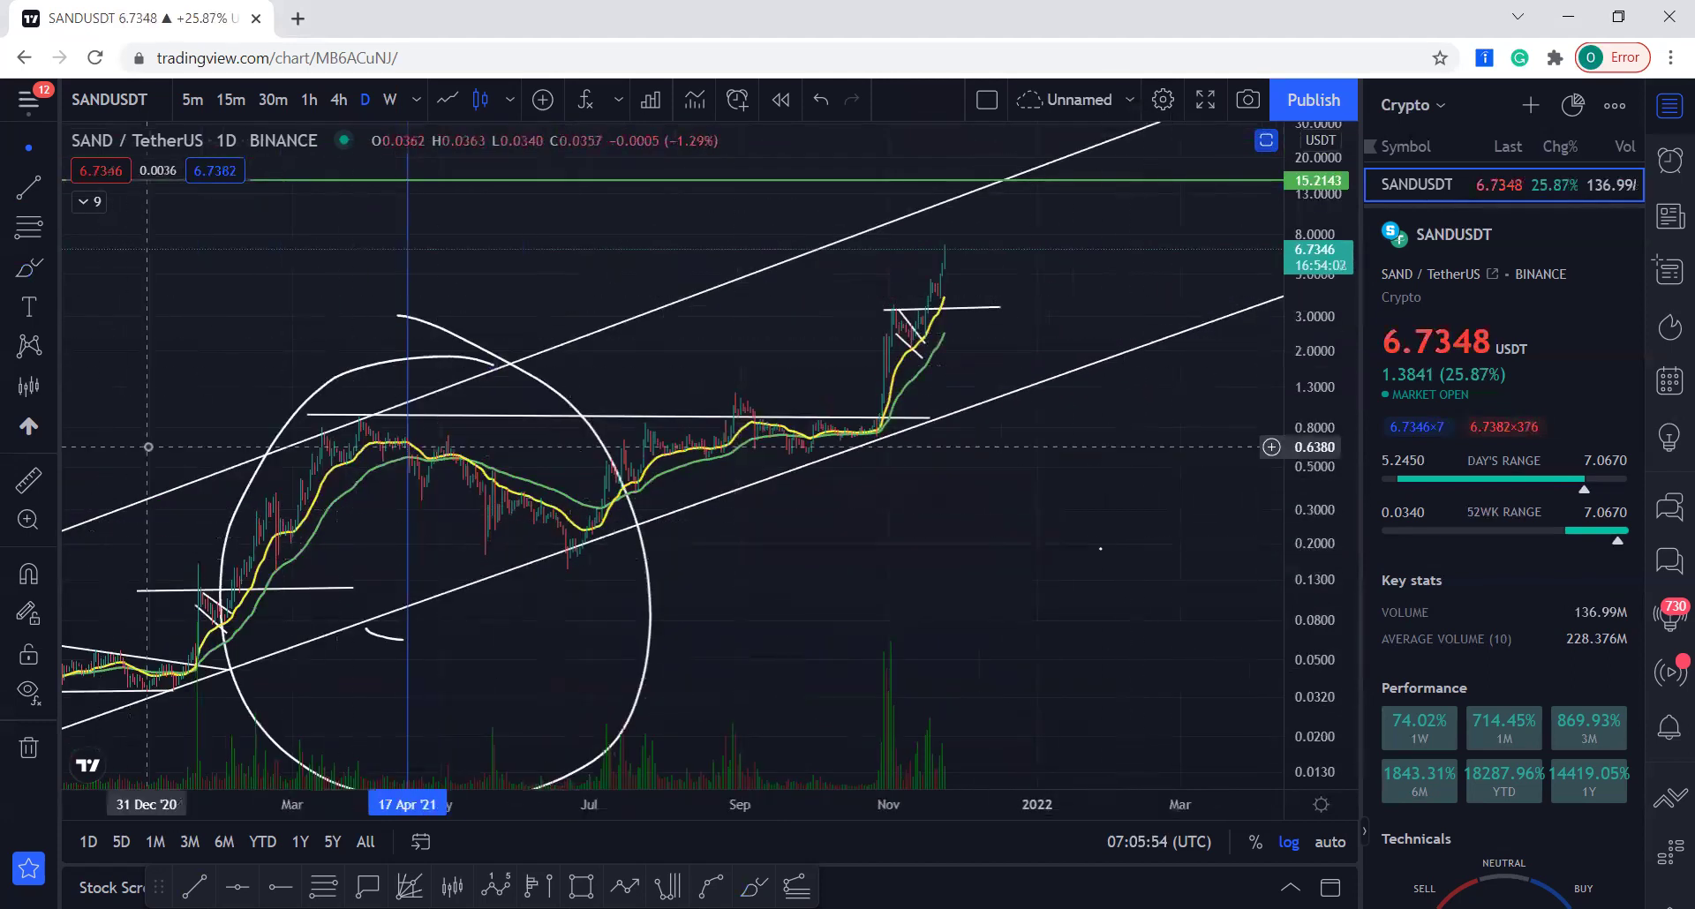
key(Delete)
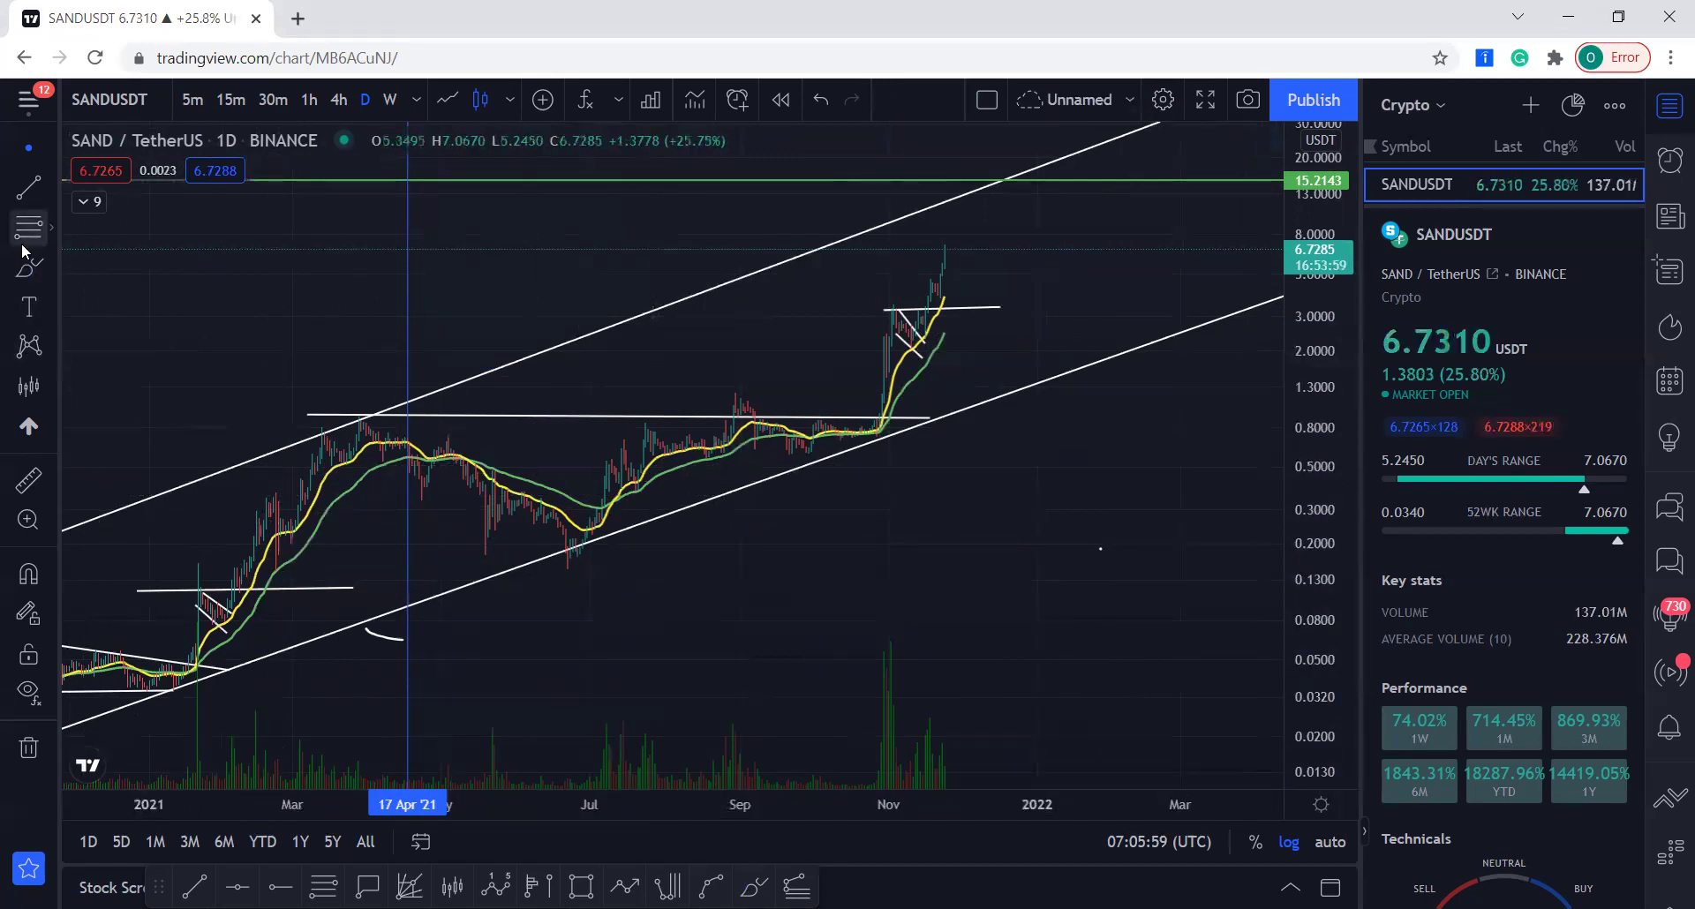
- Copy the rally from 21 January to late March 2021 as a bars pattern and place it on the November 2021 breakout
click(29, 381)
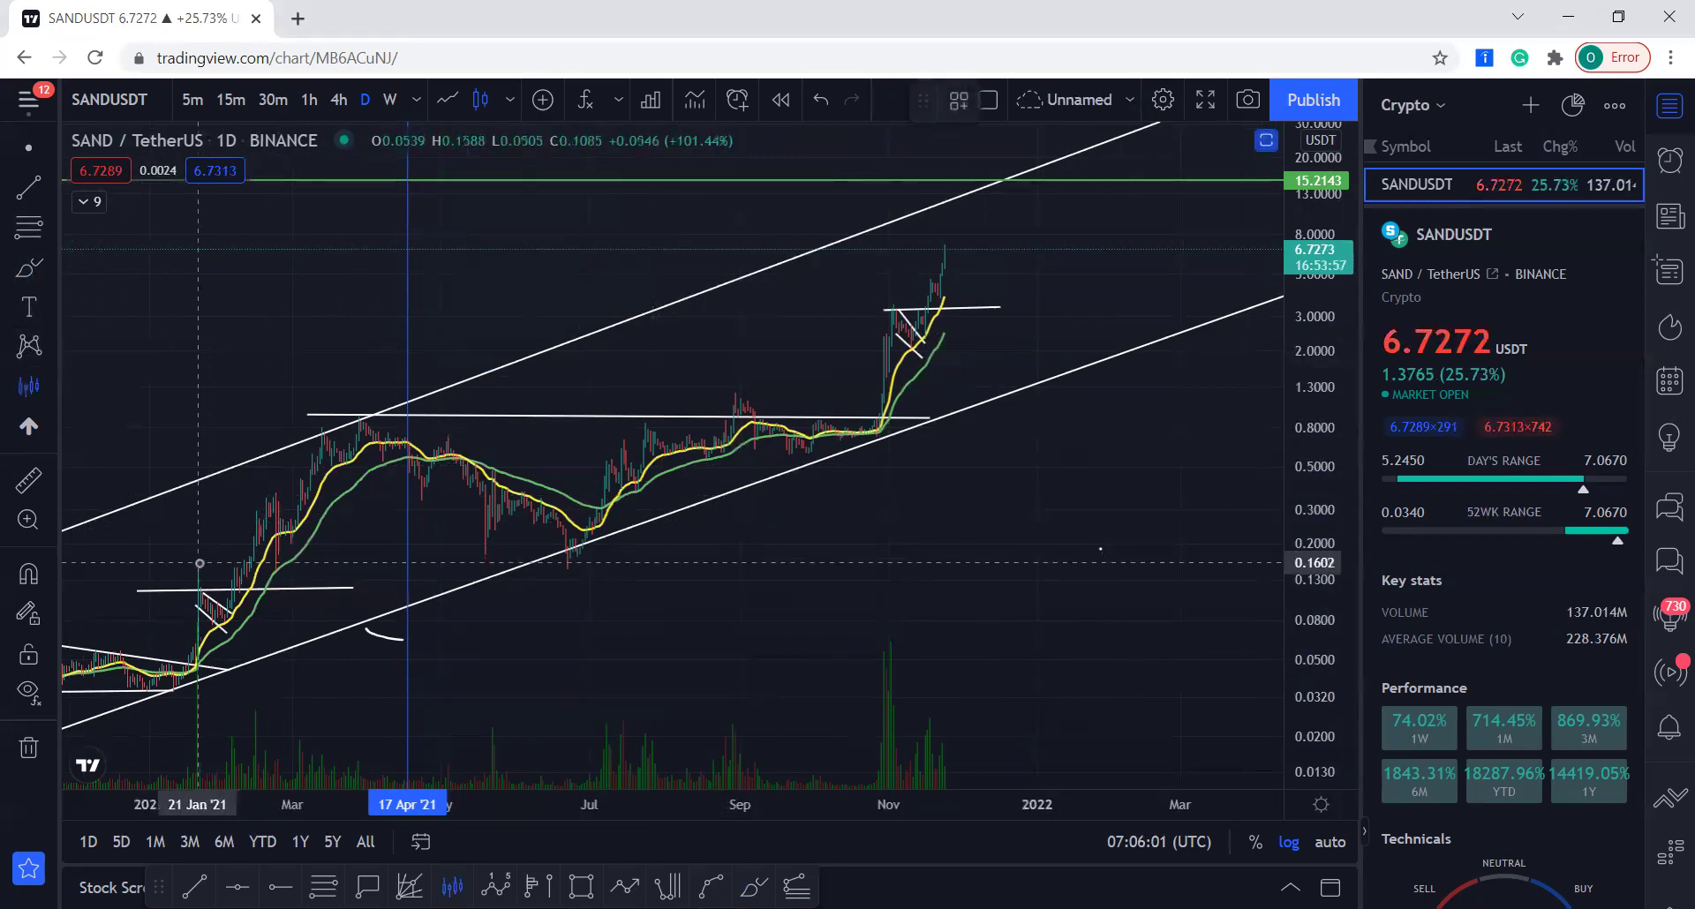
click(198, 530)
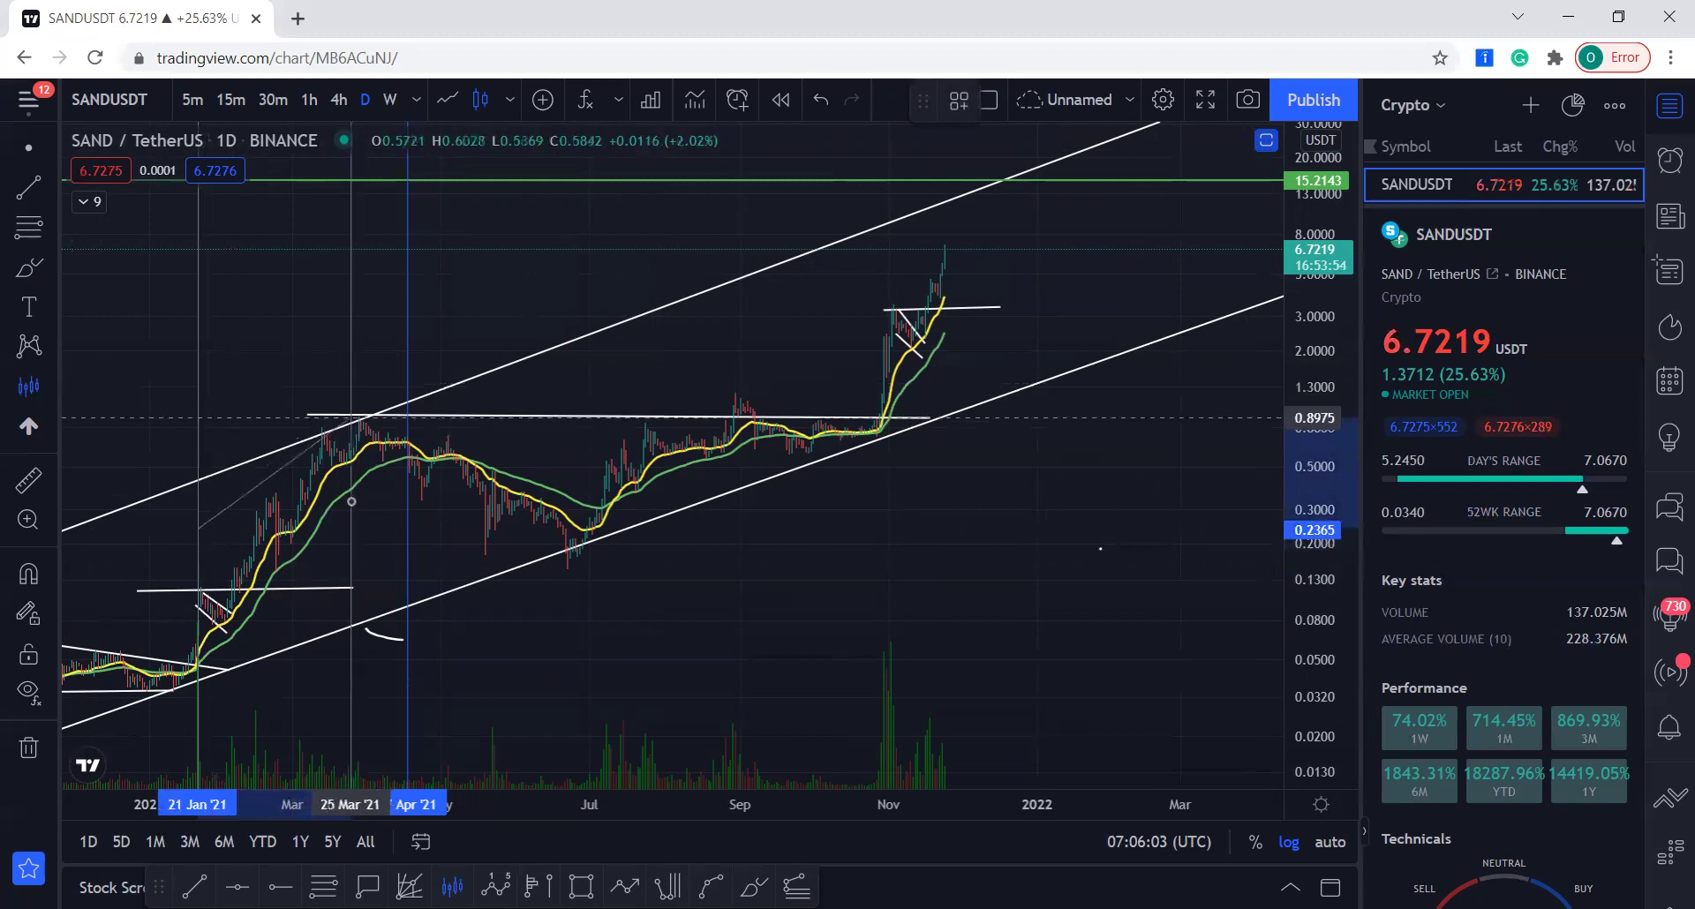
click(358, 383)
mouse_move(292, 499)
mouse_down()
mouse_move(954, 283)
mouse_move(963, 327)
mouse_up()
click(1089, 271)
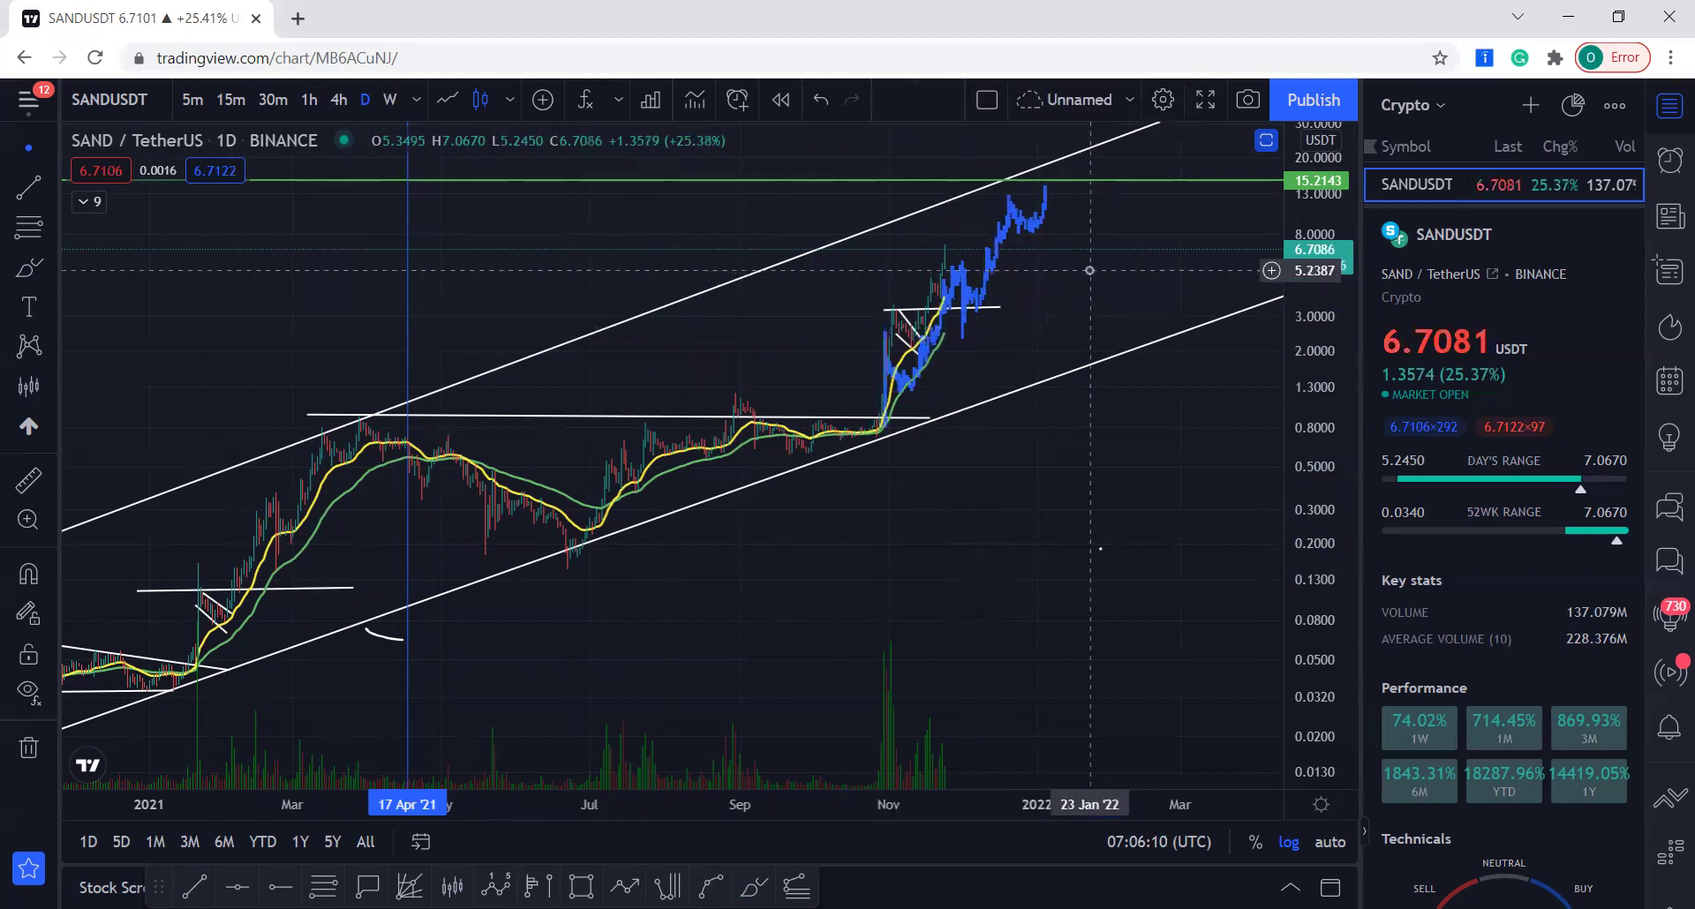
- Draw a rising trend line under the projected bars pattern from 1.1999 on 10 Nov 2021 to about 14.62 on 20 Jan 2022
click(50, 188)
click(146, 191)
click(50, 187)
click(200, 209)
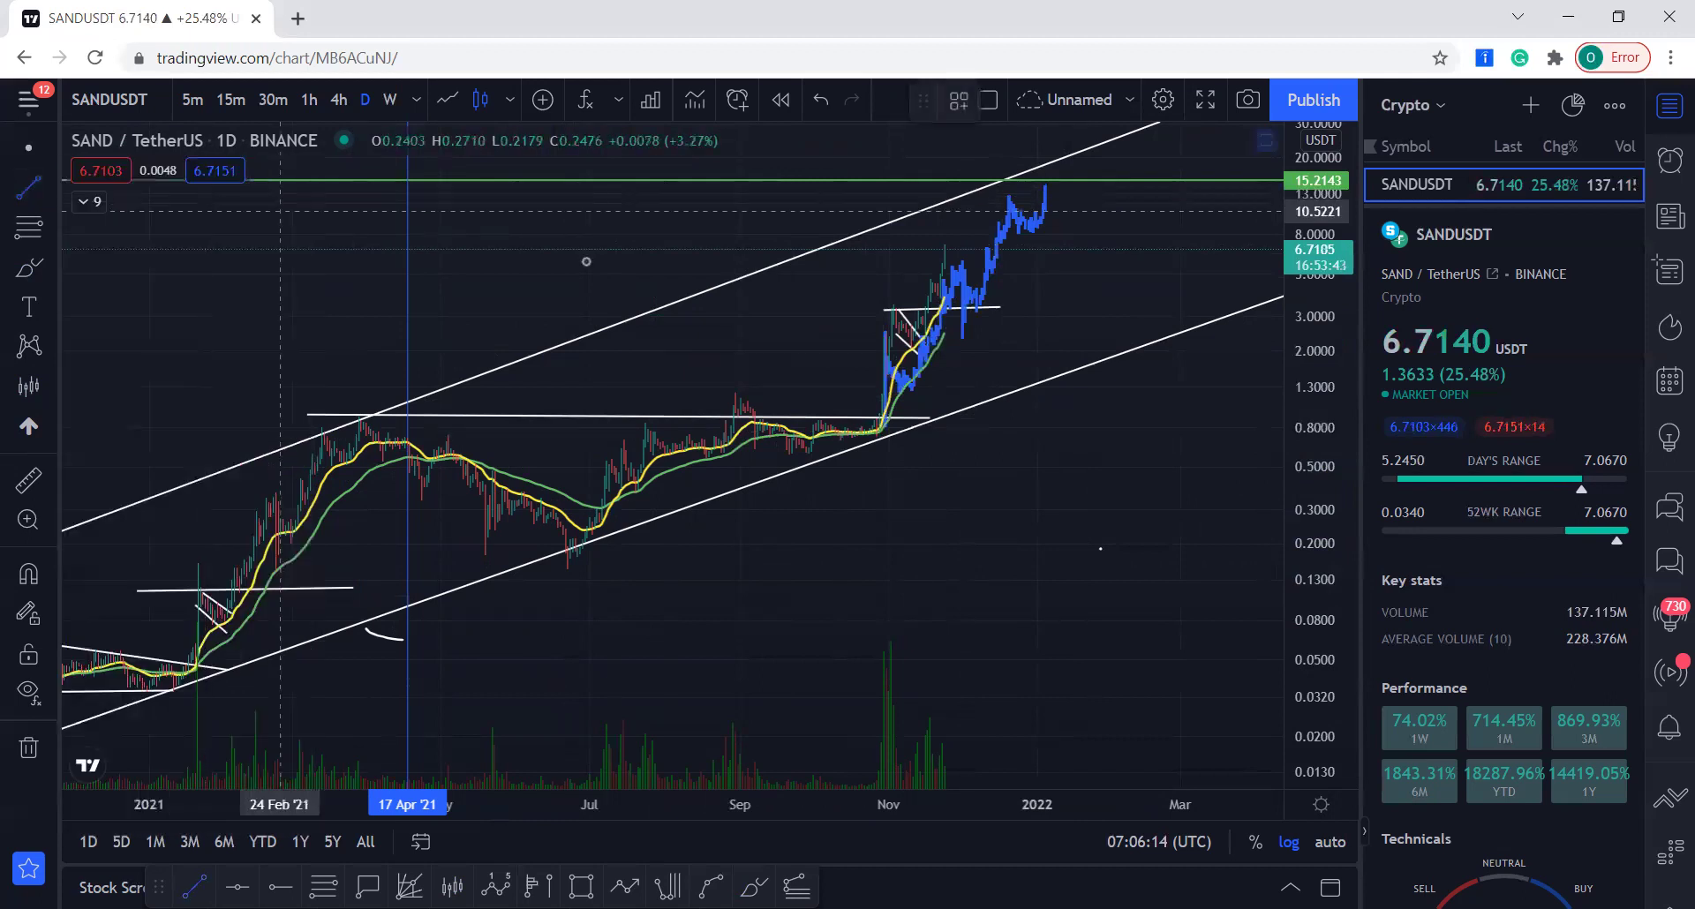
click(909, 392)
click(1084, 184)
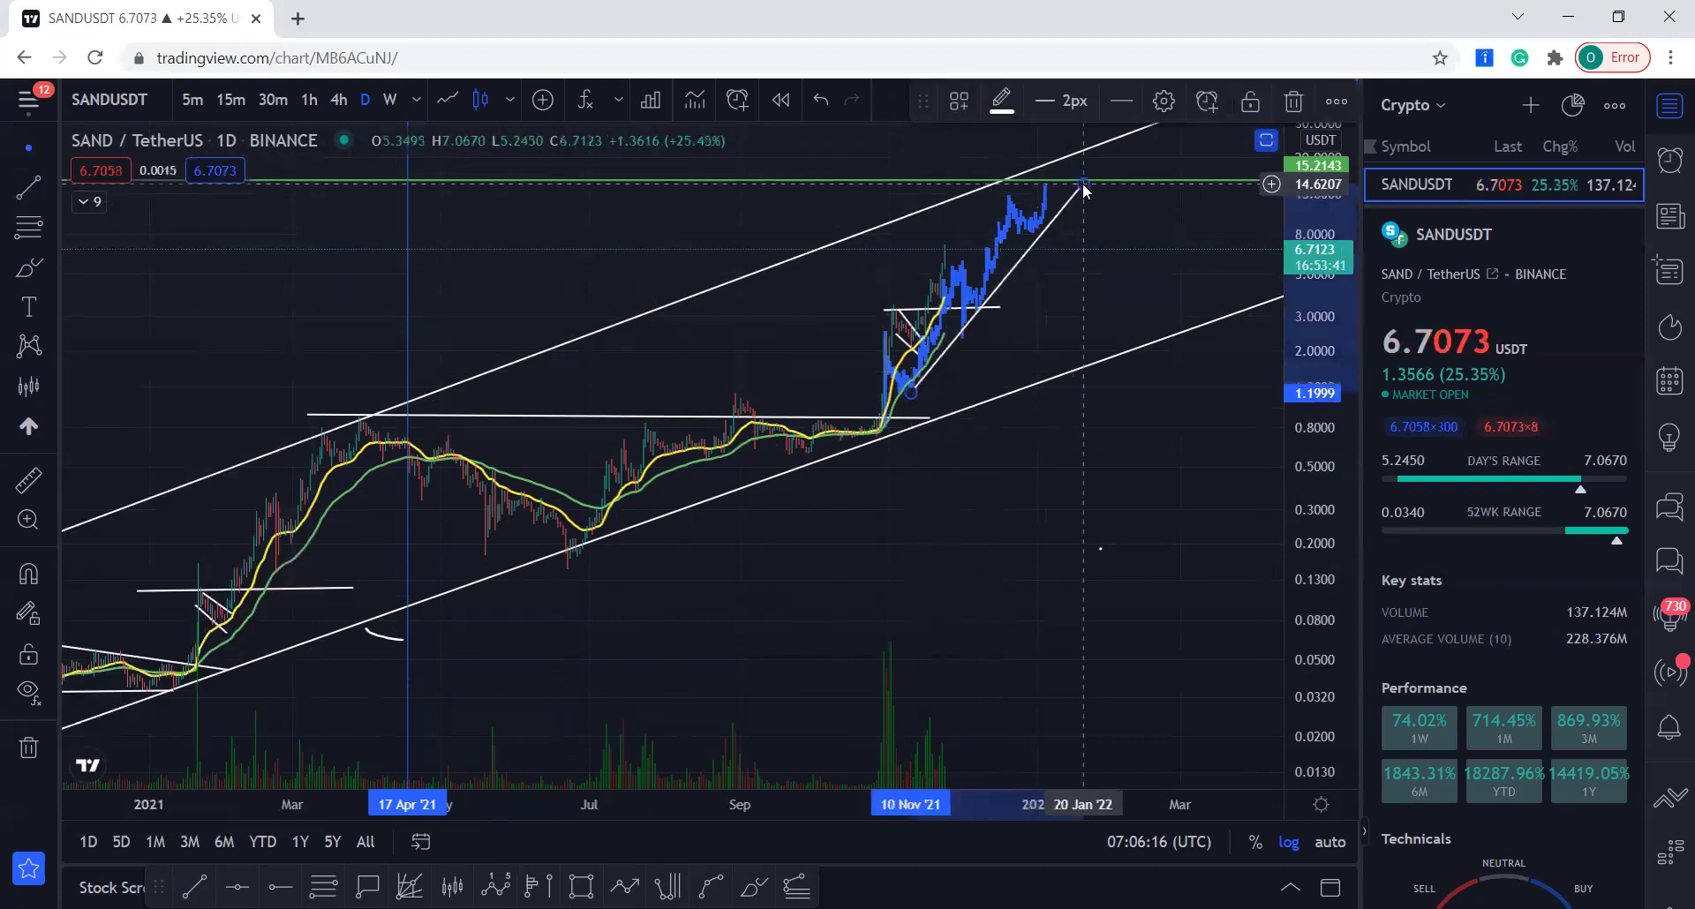
- Draw an upper channel line from 2.2567 on 26 Oct 2021 to 15.8219, and move the lower line's end to 13.5108 on 18 Jan 2022
click(15, 190)
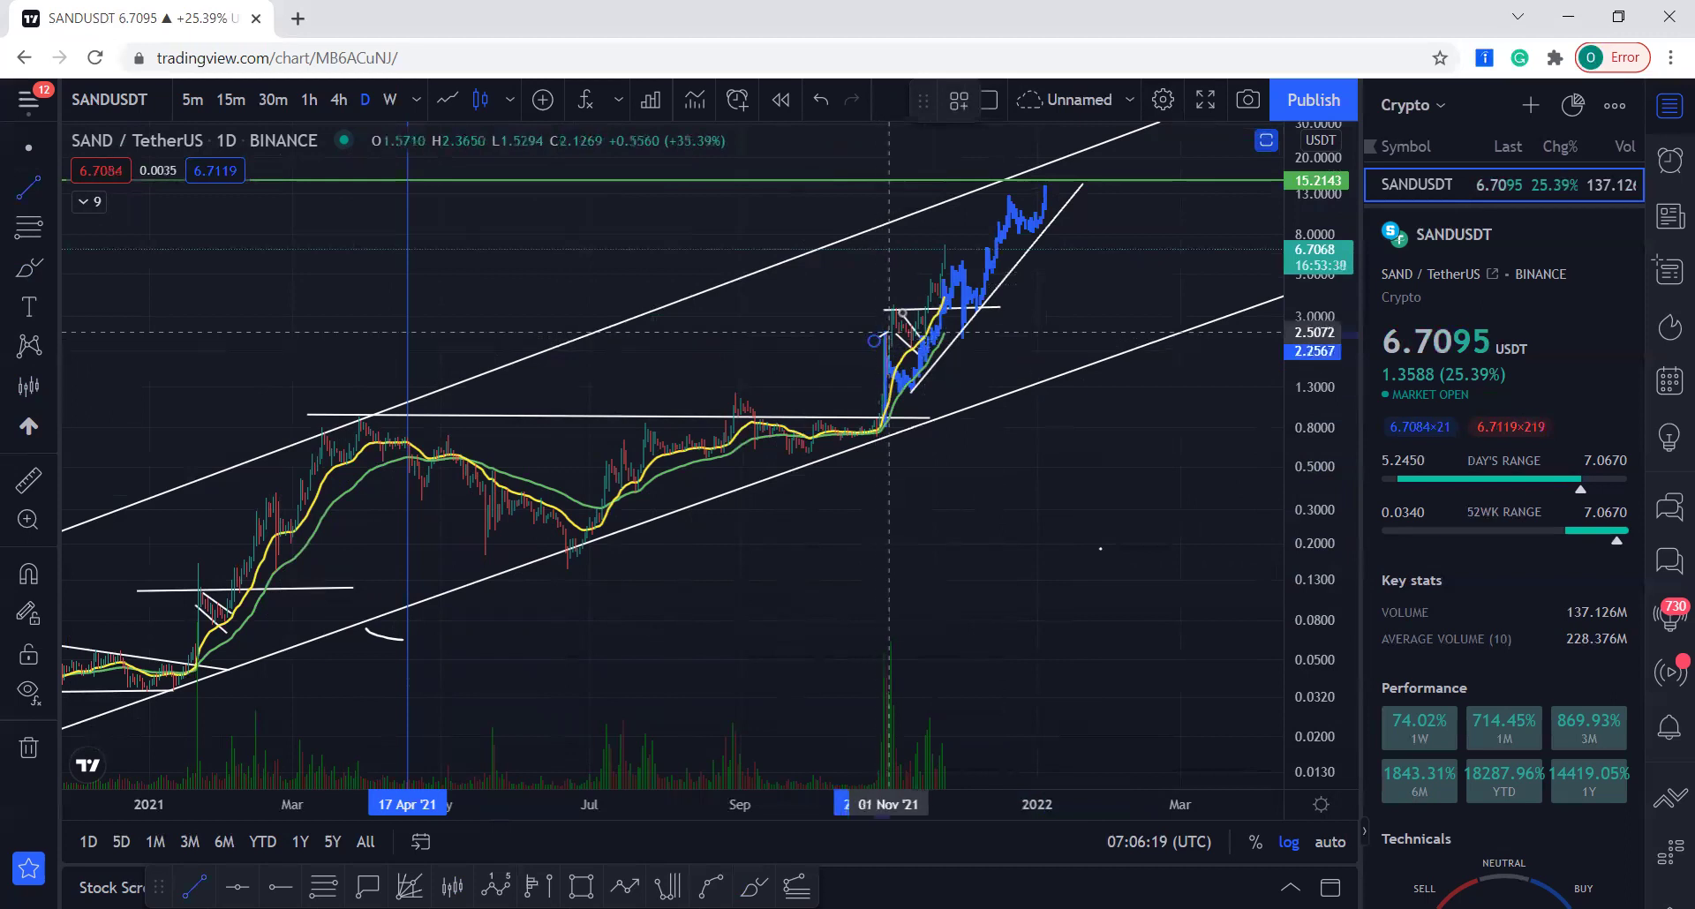
click(997, 179)
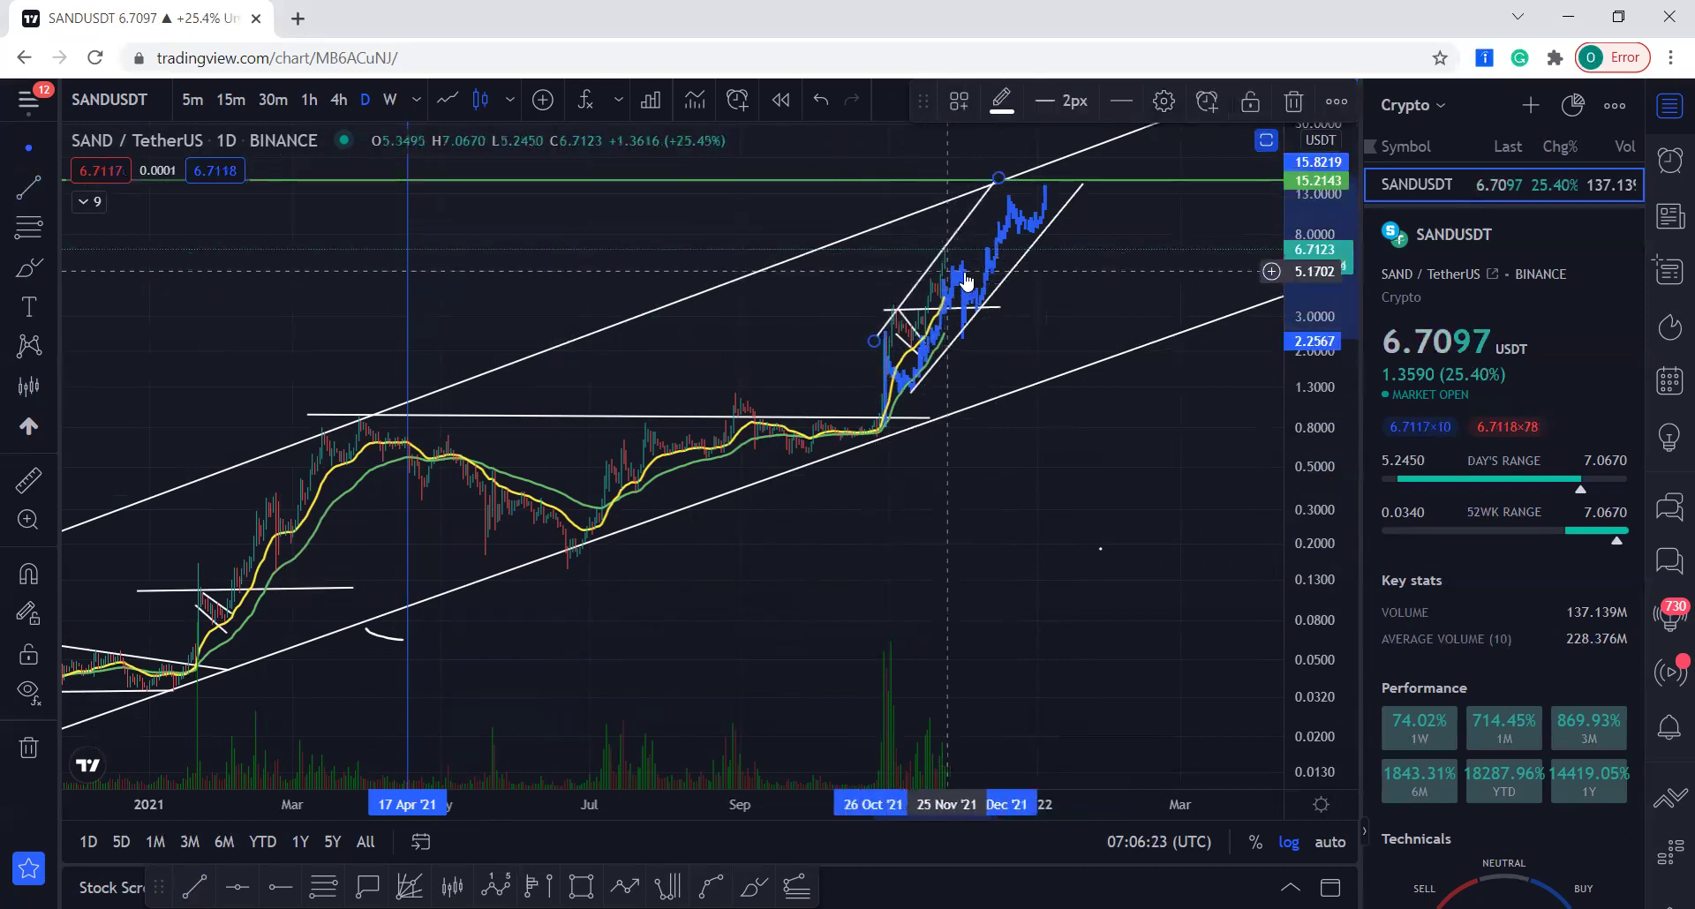
drag(1084, 190, 1079, 191)
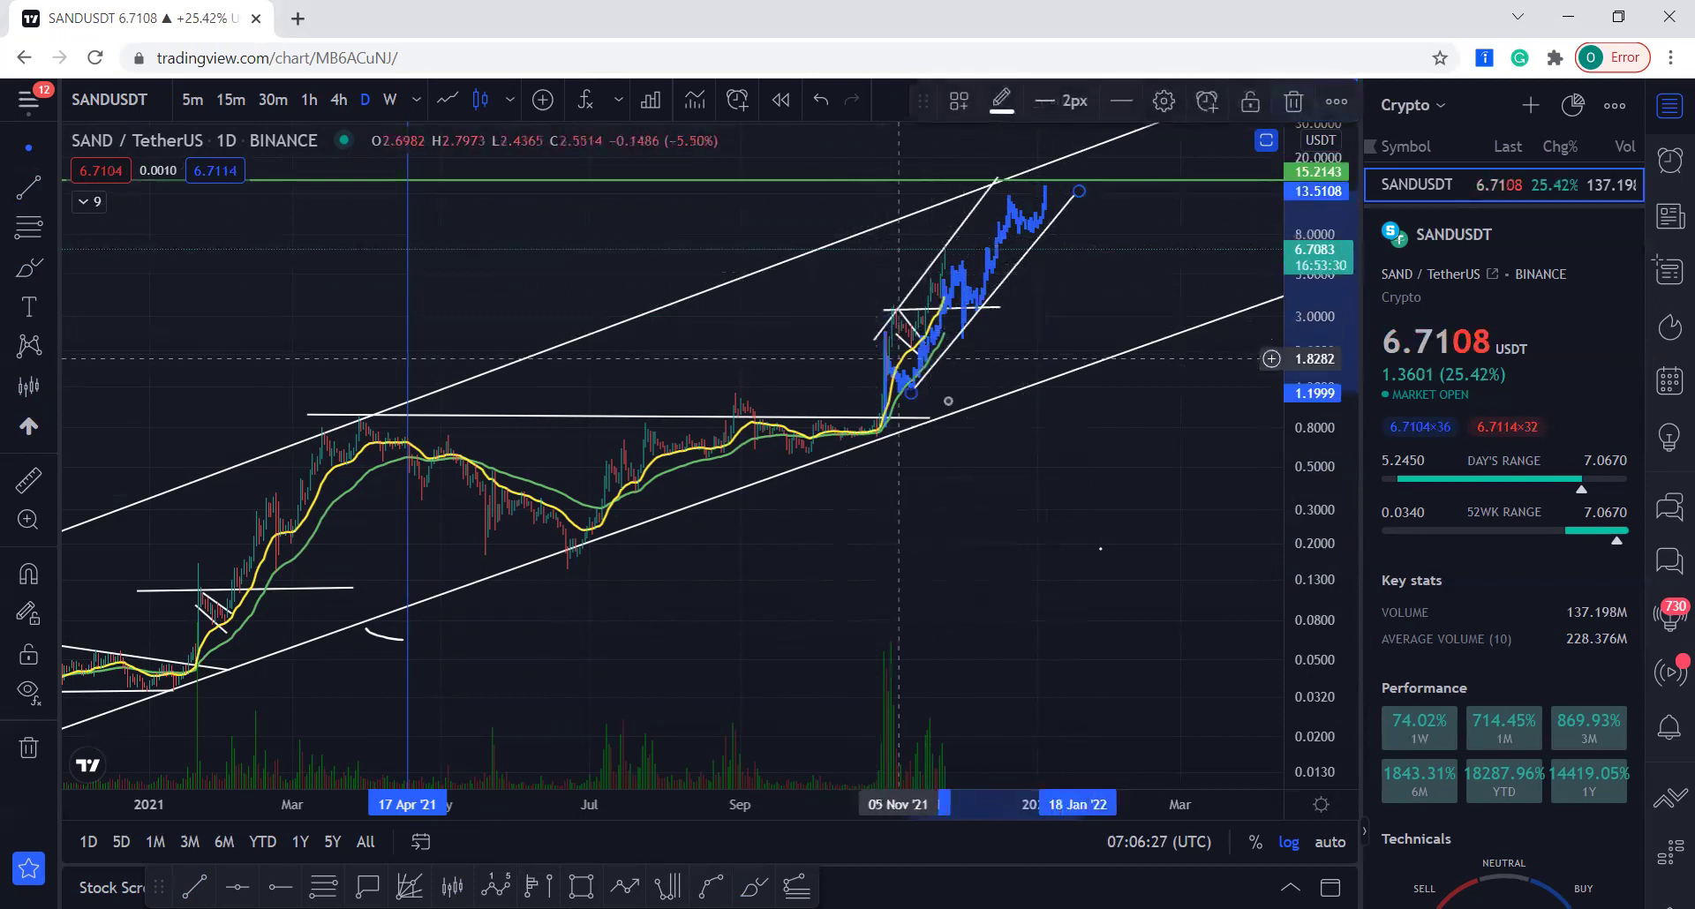
- Compare the RSI's descending November 2021 channel with the projected price channel, then examine the whole price chart maximized
double_click(1102, 504)
scroll(1113, 508, down, 3)
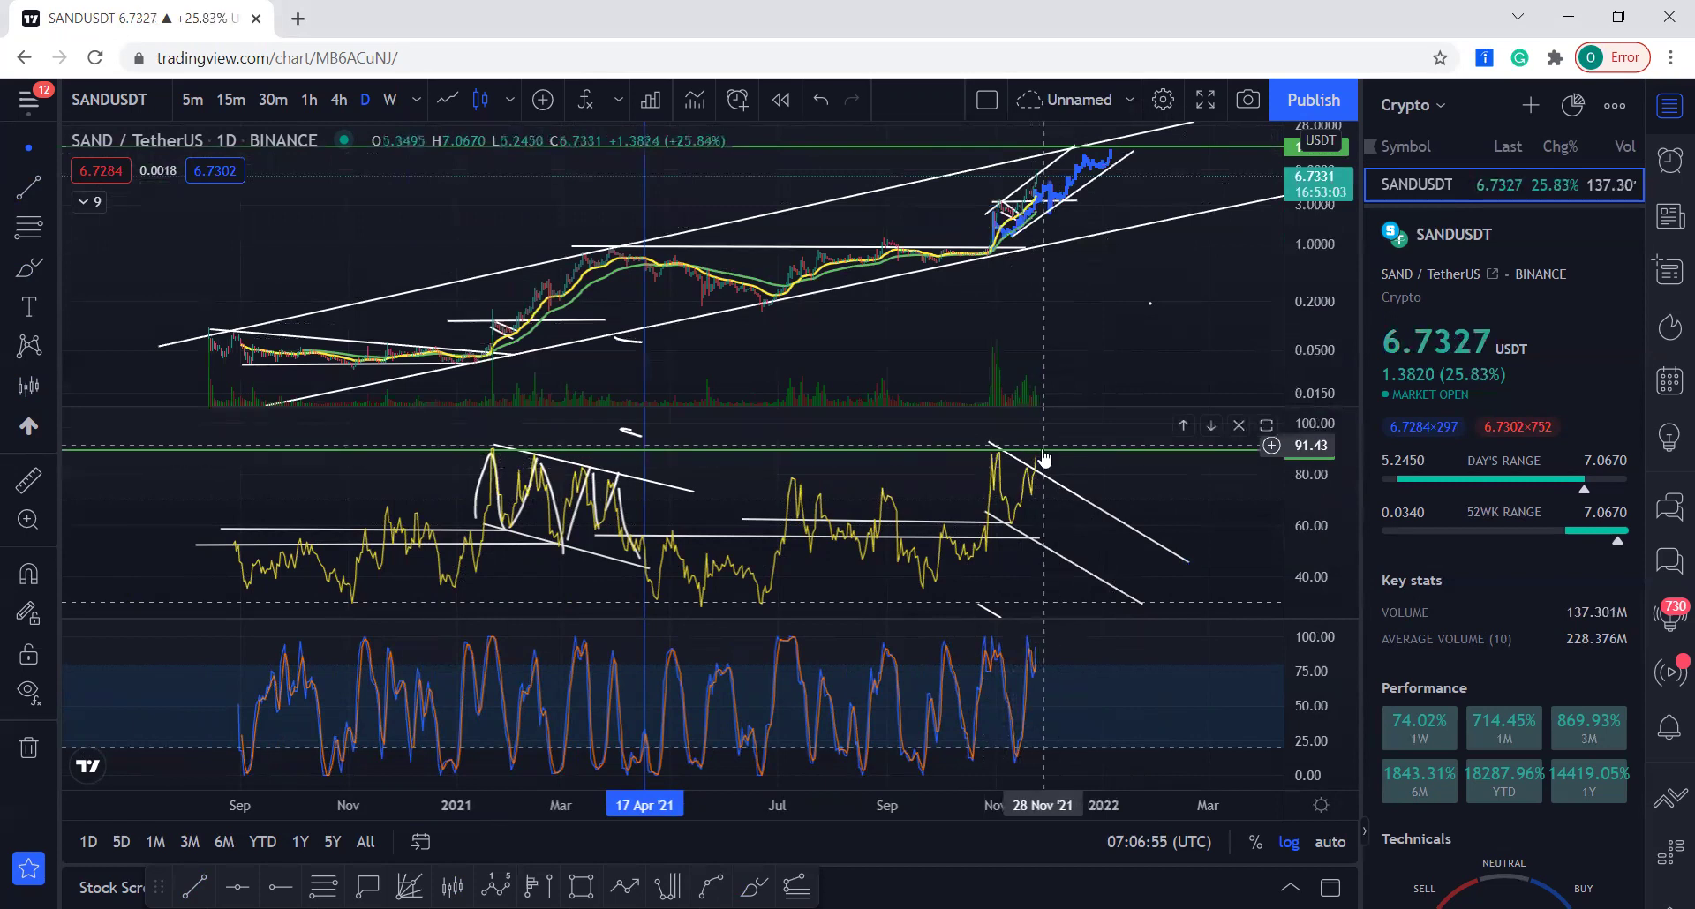
drag(1321, 287, 1320, 223)
drag(1206, 304, 1215, 371)
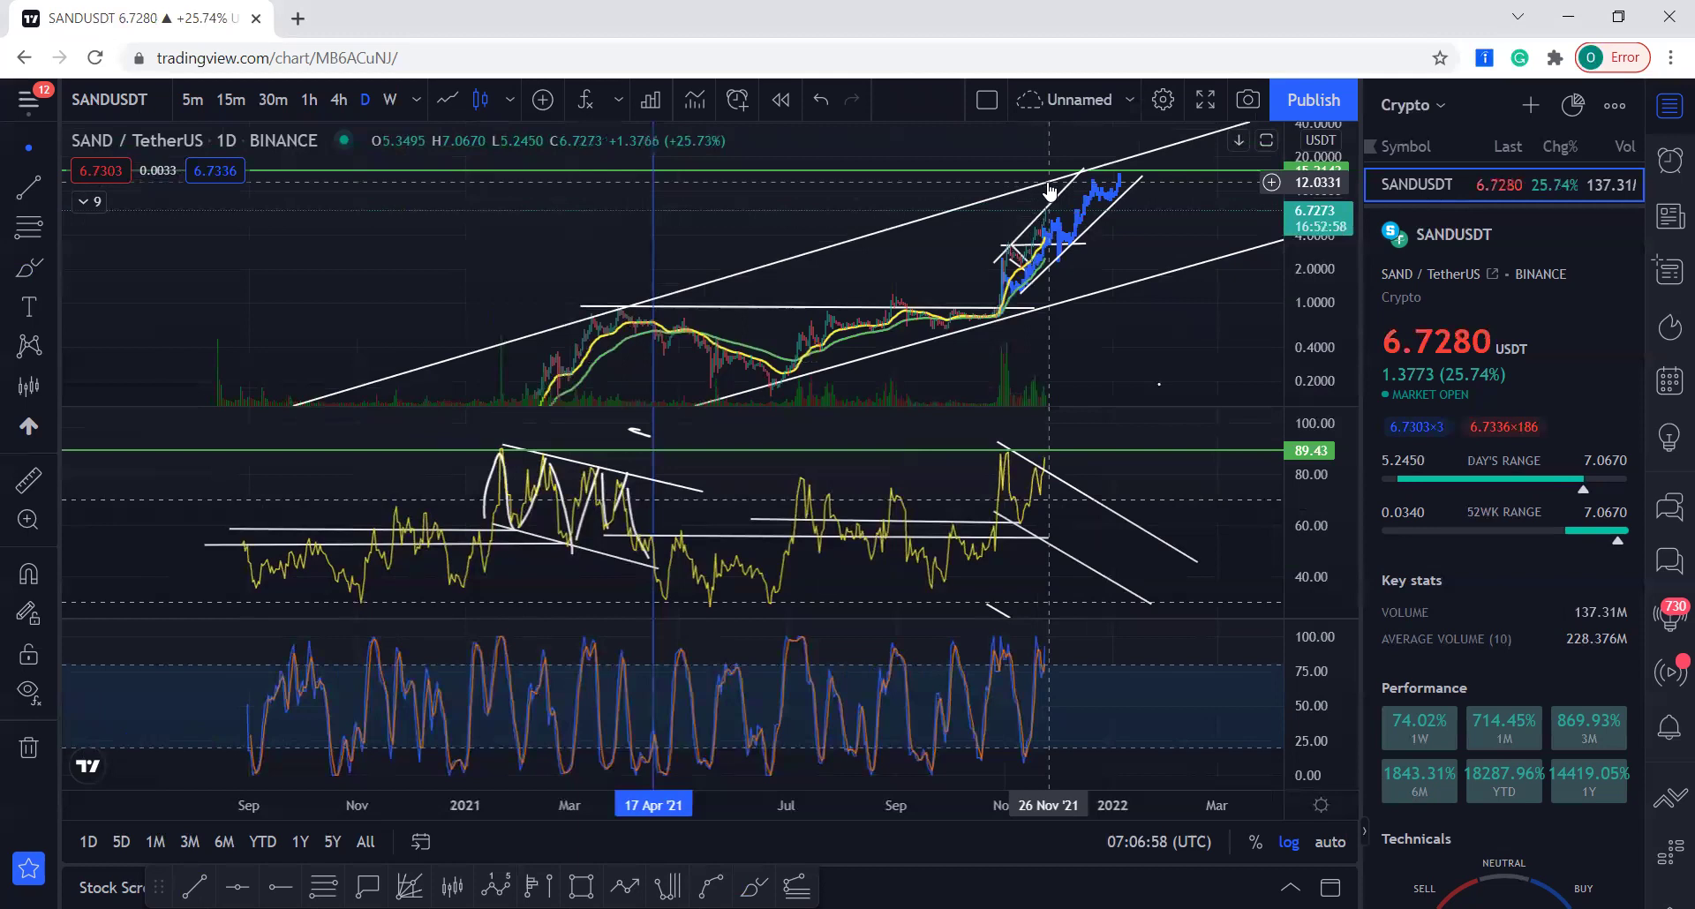
double_click(1158, 324)
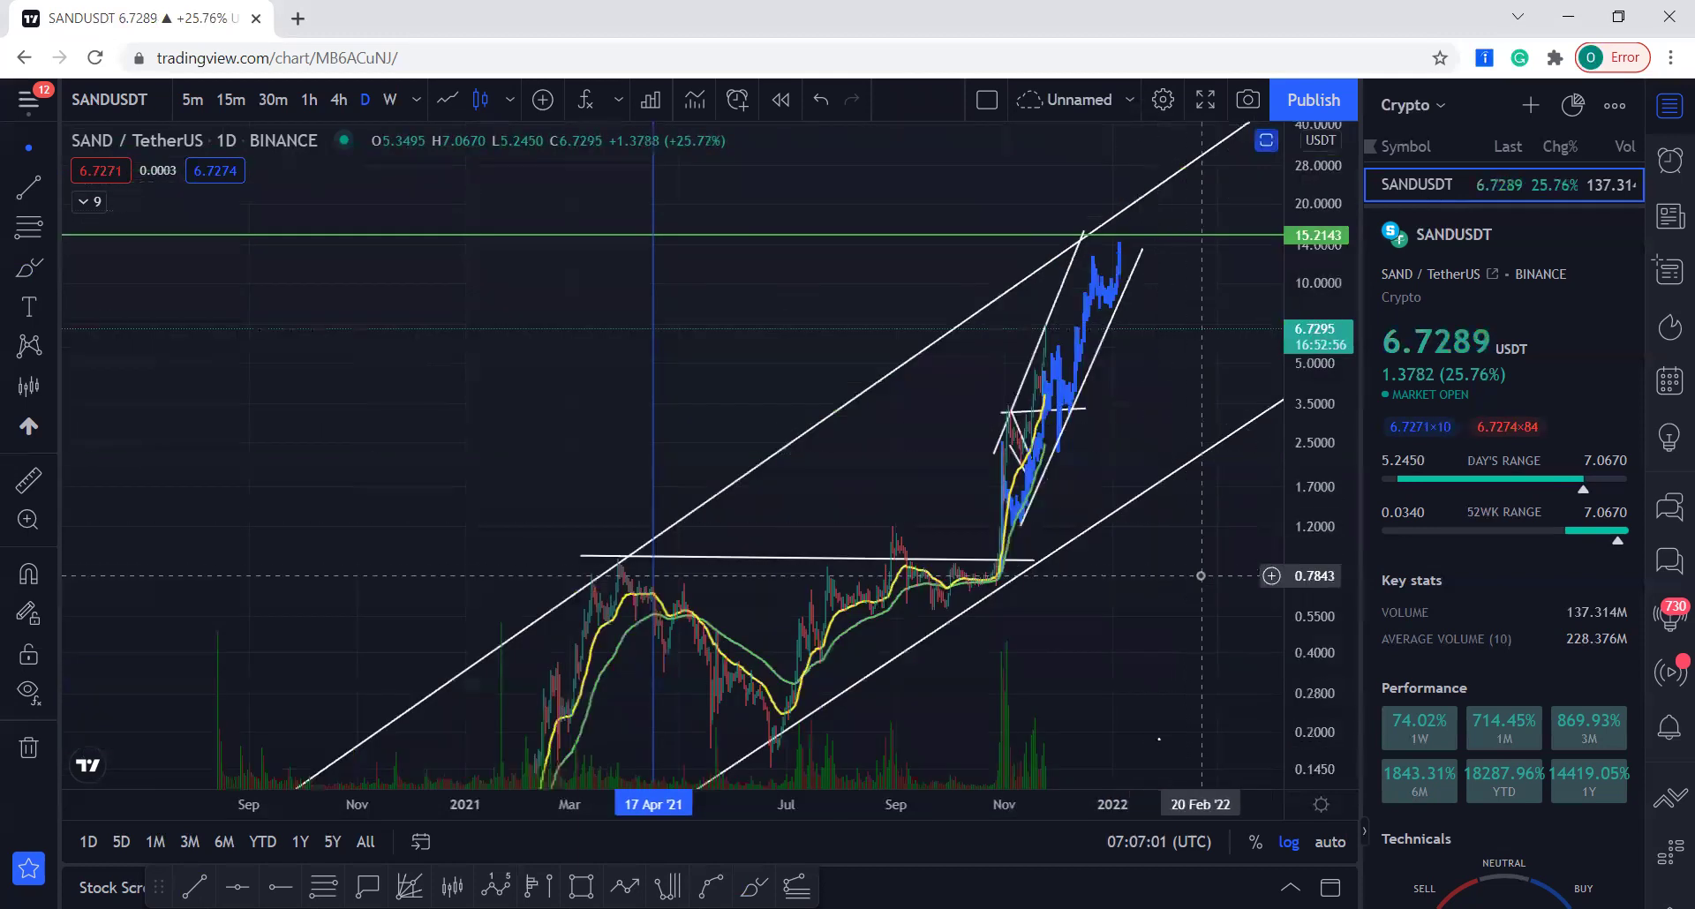
drag(1203, 575, 1215, 384)
drag(1301, 320, 1298, 536)
drag(1218, 500, 1195, 519)
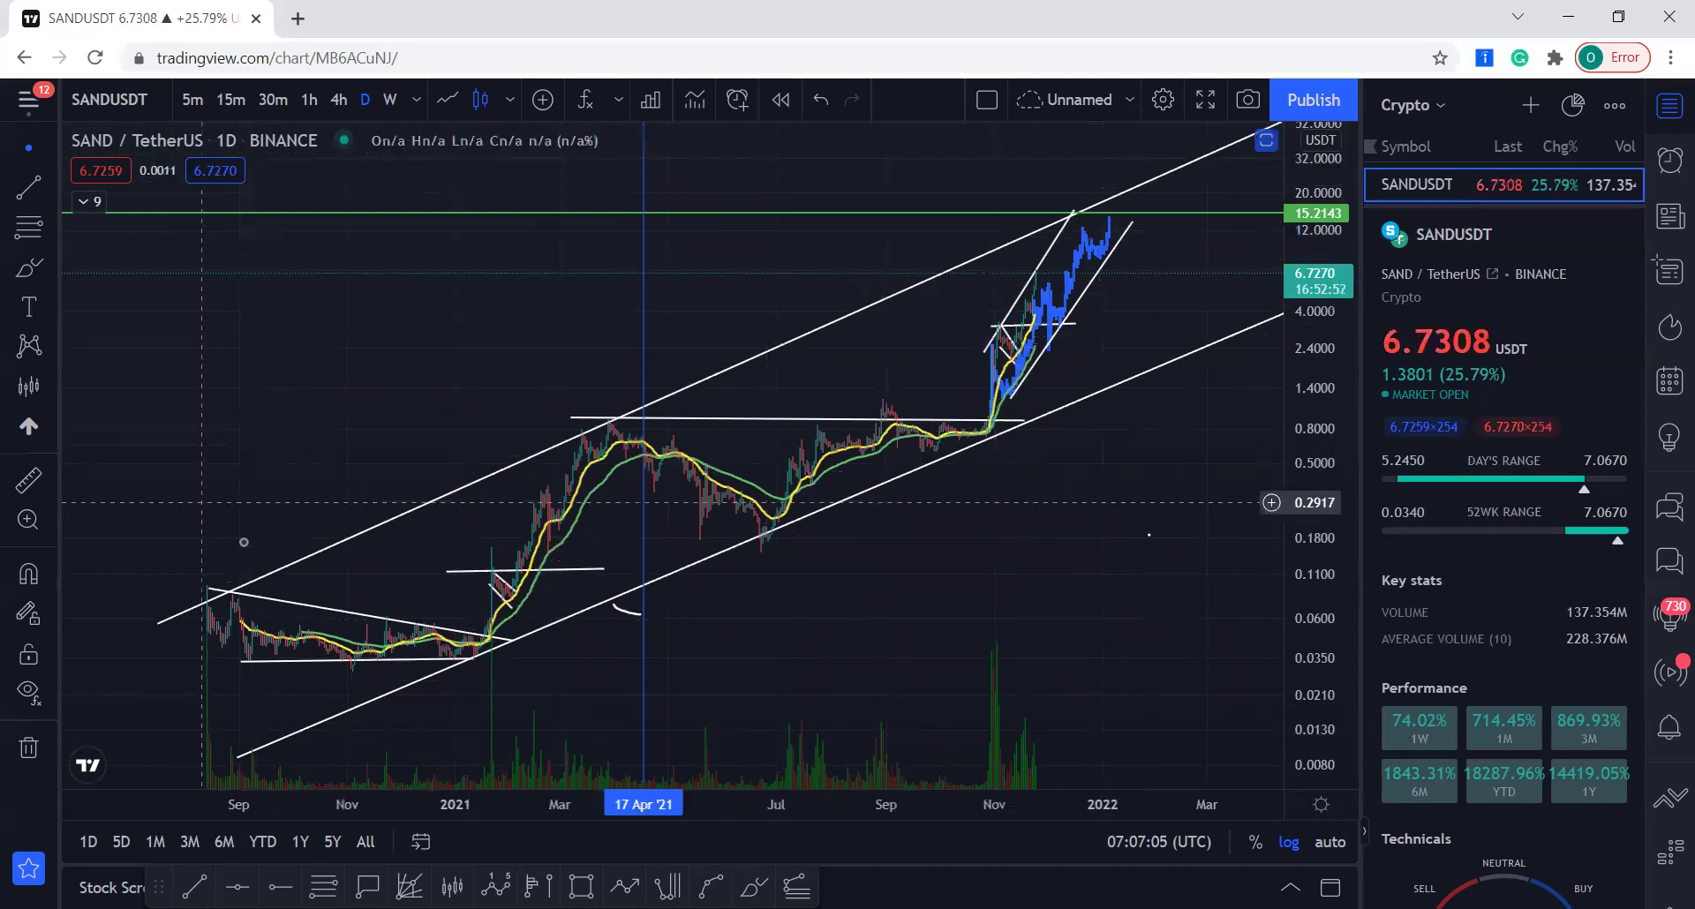
- Circle the January–July 2021 rally and pullback freehand with the brush
click(29, 267)
mouse_move(695, 425)
mouse_down()
mouse_move(658, 391)
mouse_move(838, 538)
mouse_move(795, 429)
mouse_up()
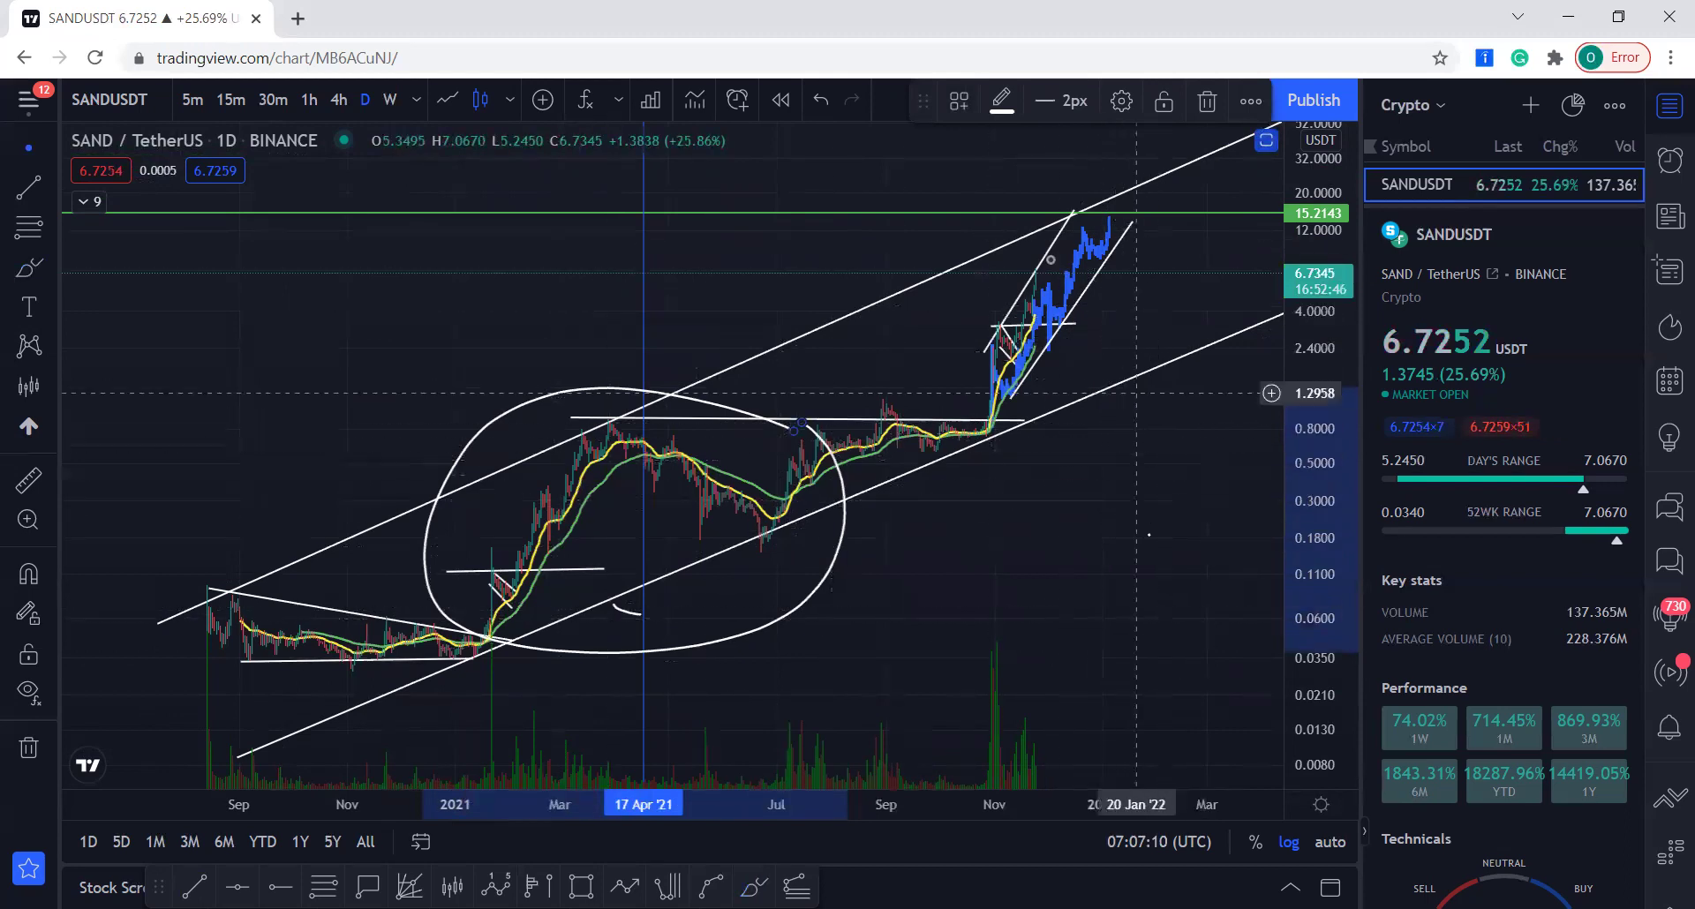
- Switch the chart to the weekly interval
scroll(1183, 532, up, 2)
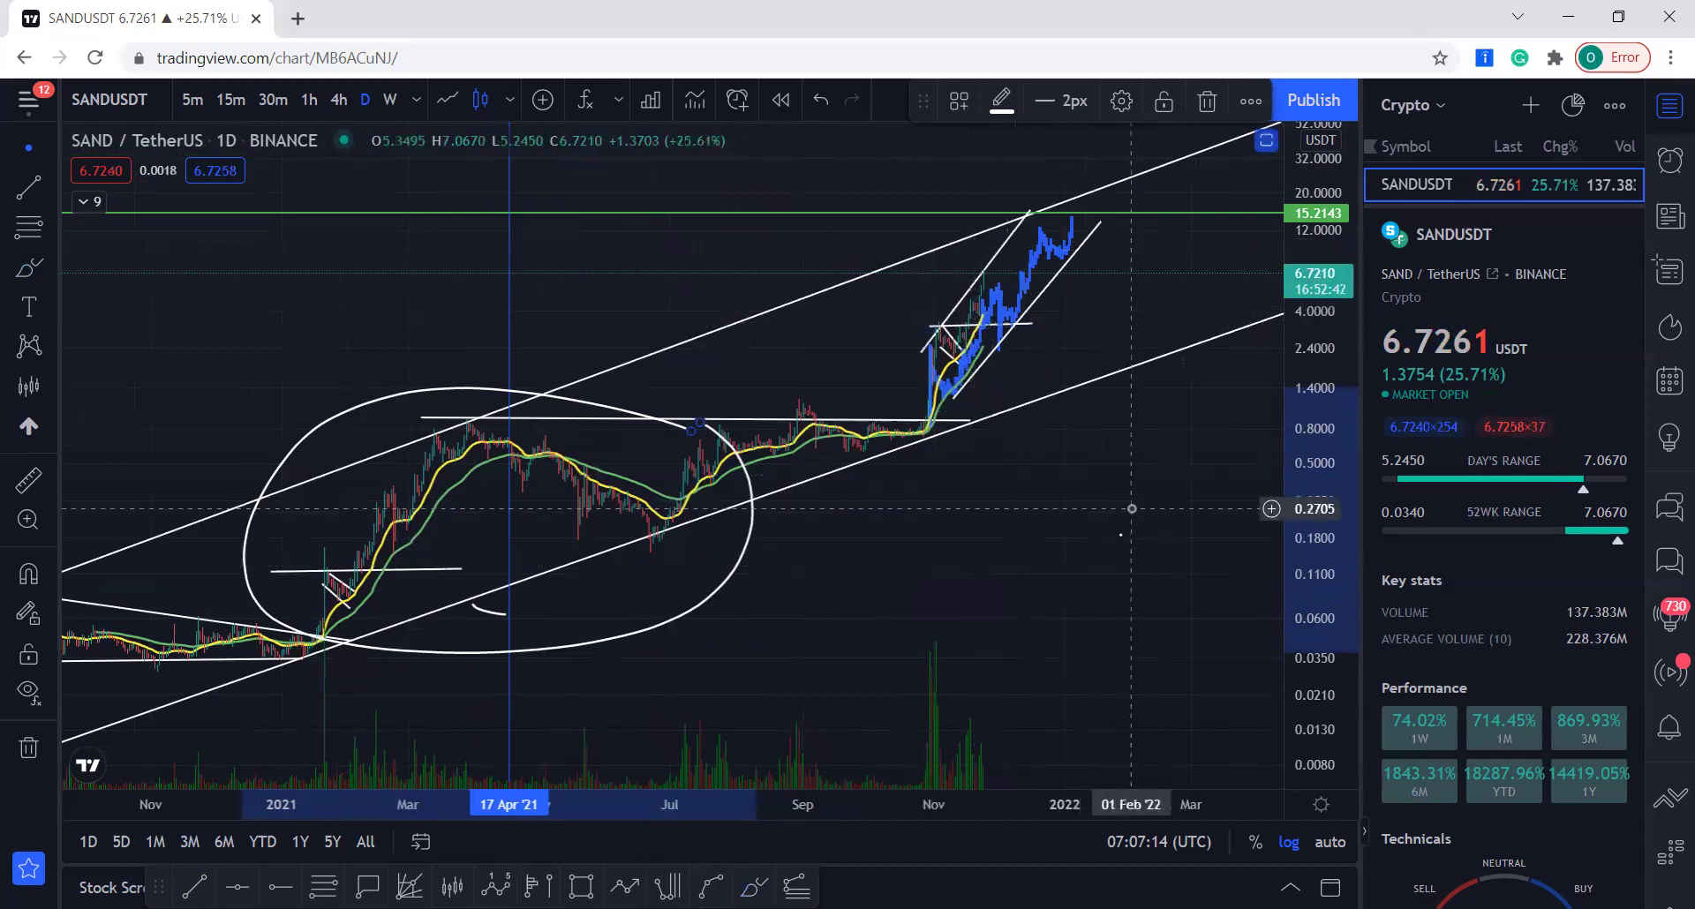
drag(1127, 513, 1136, 515)
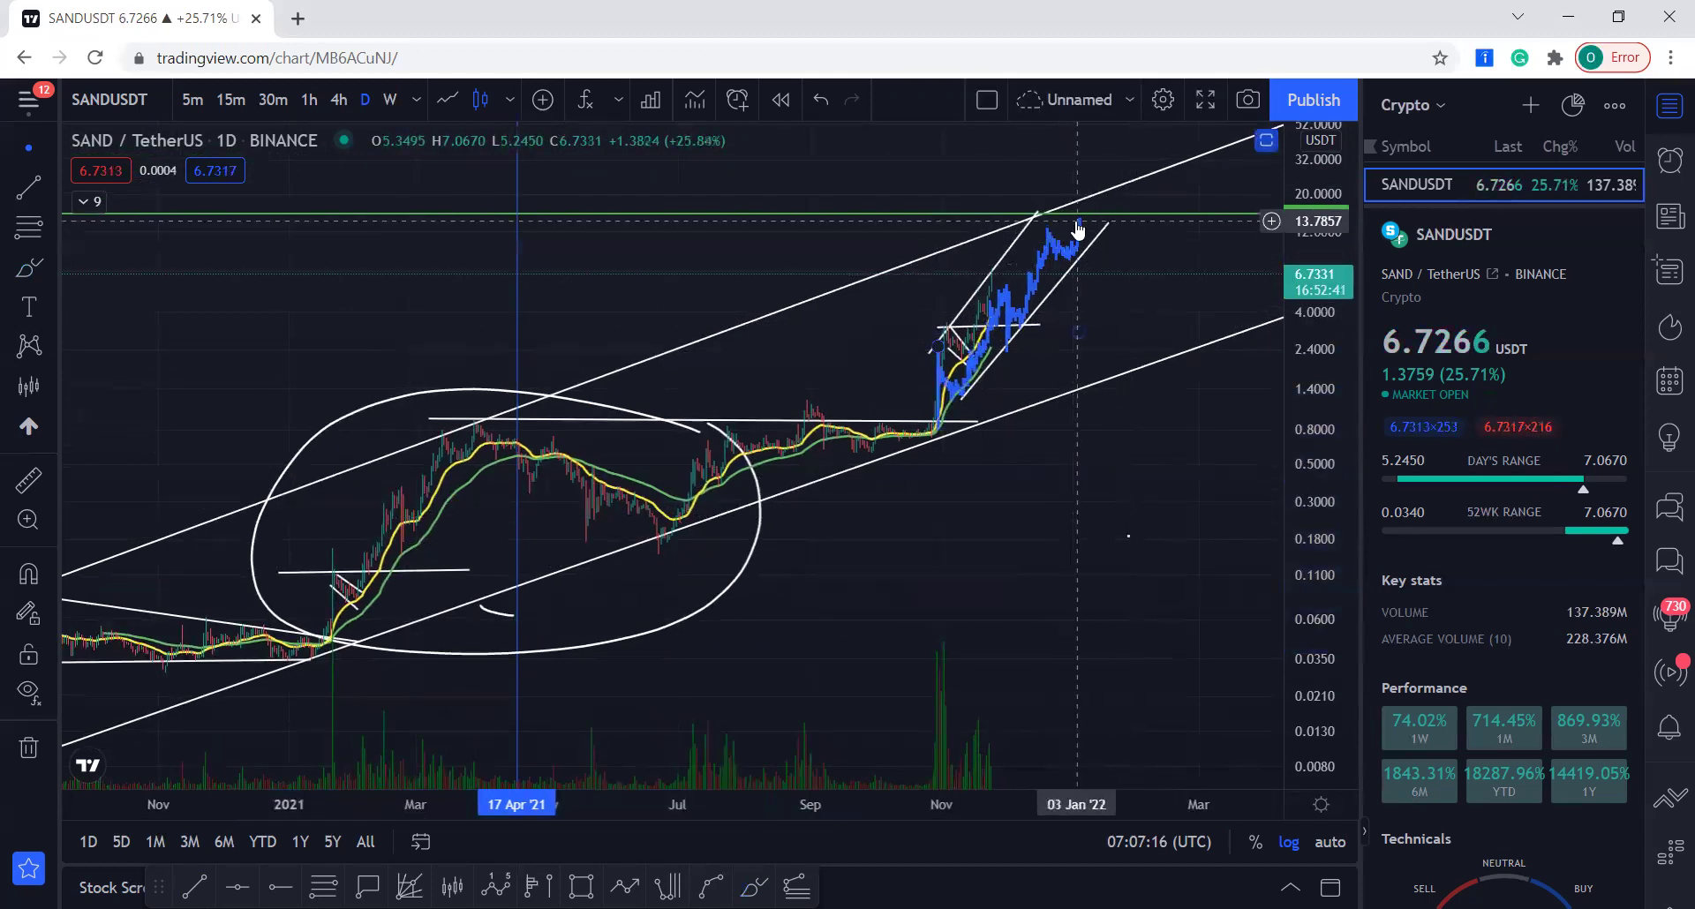
click(390, 99)
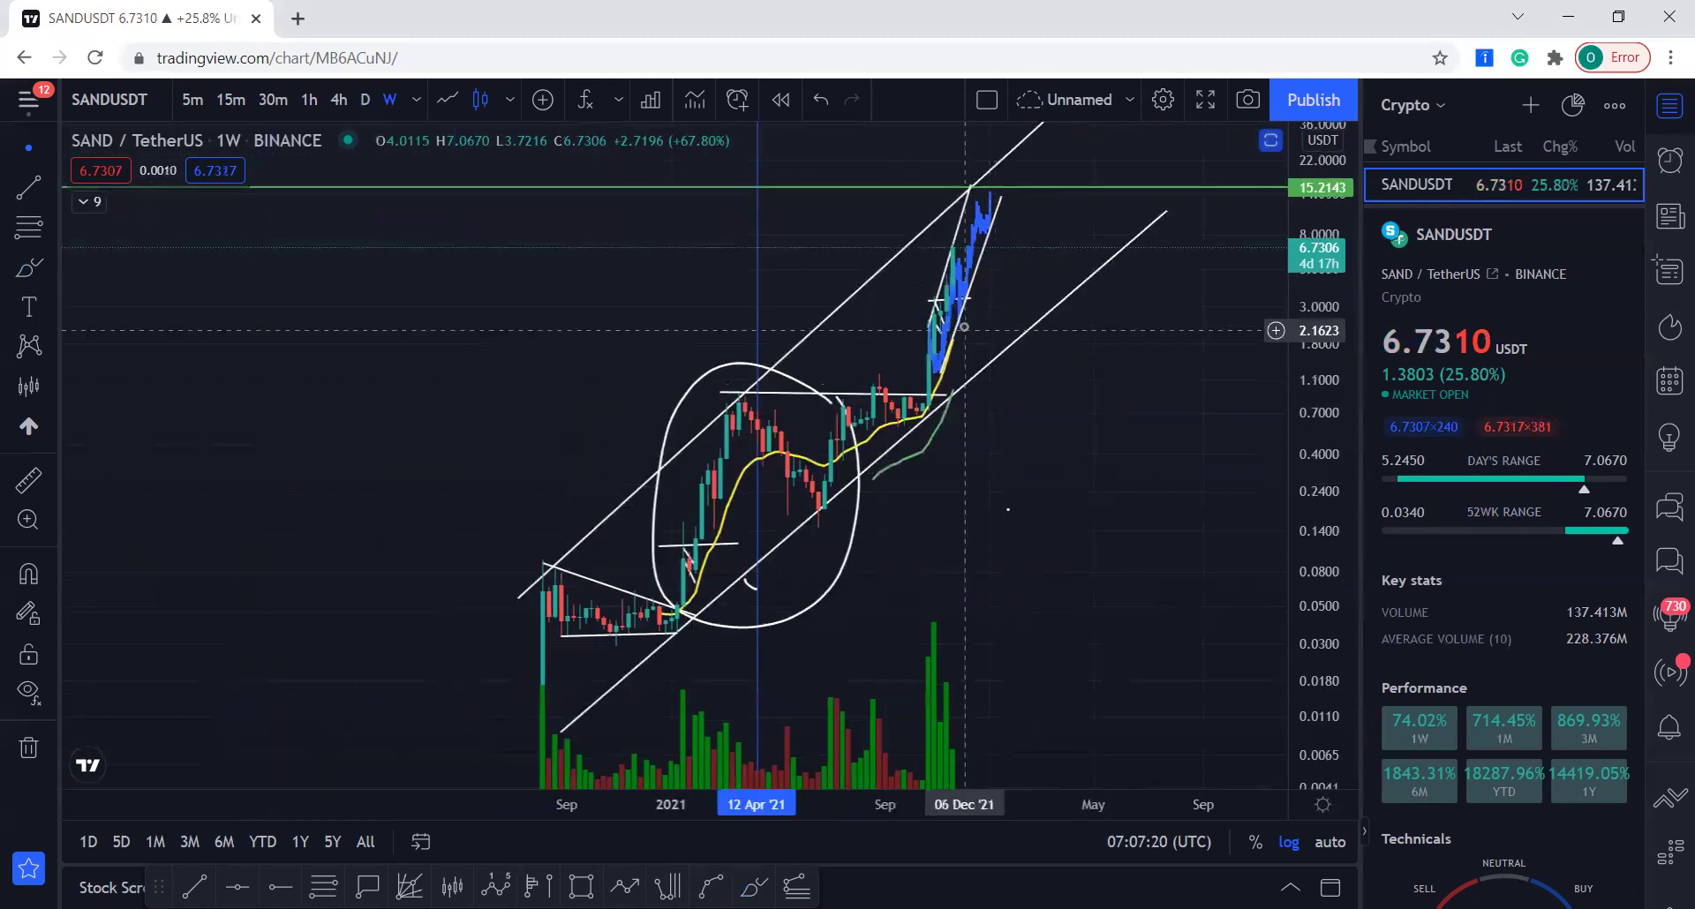
- Delete the projected blue bars pattern and the two steep channel lines around the November 2021 rally
click(978, 232)
key(Delete)
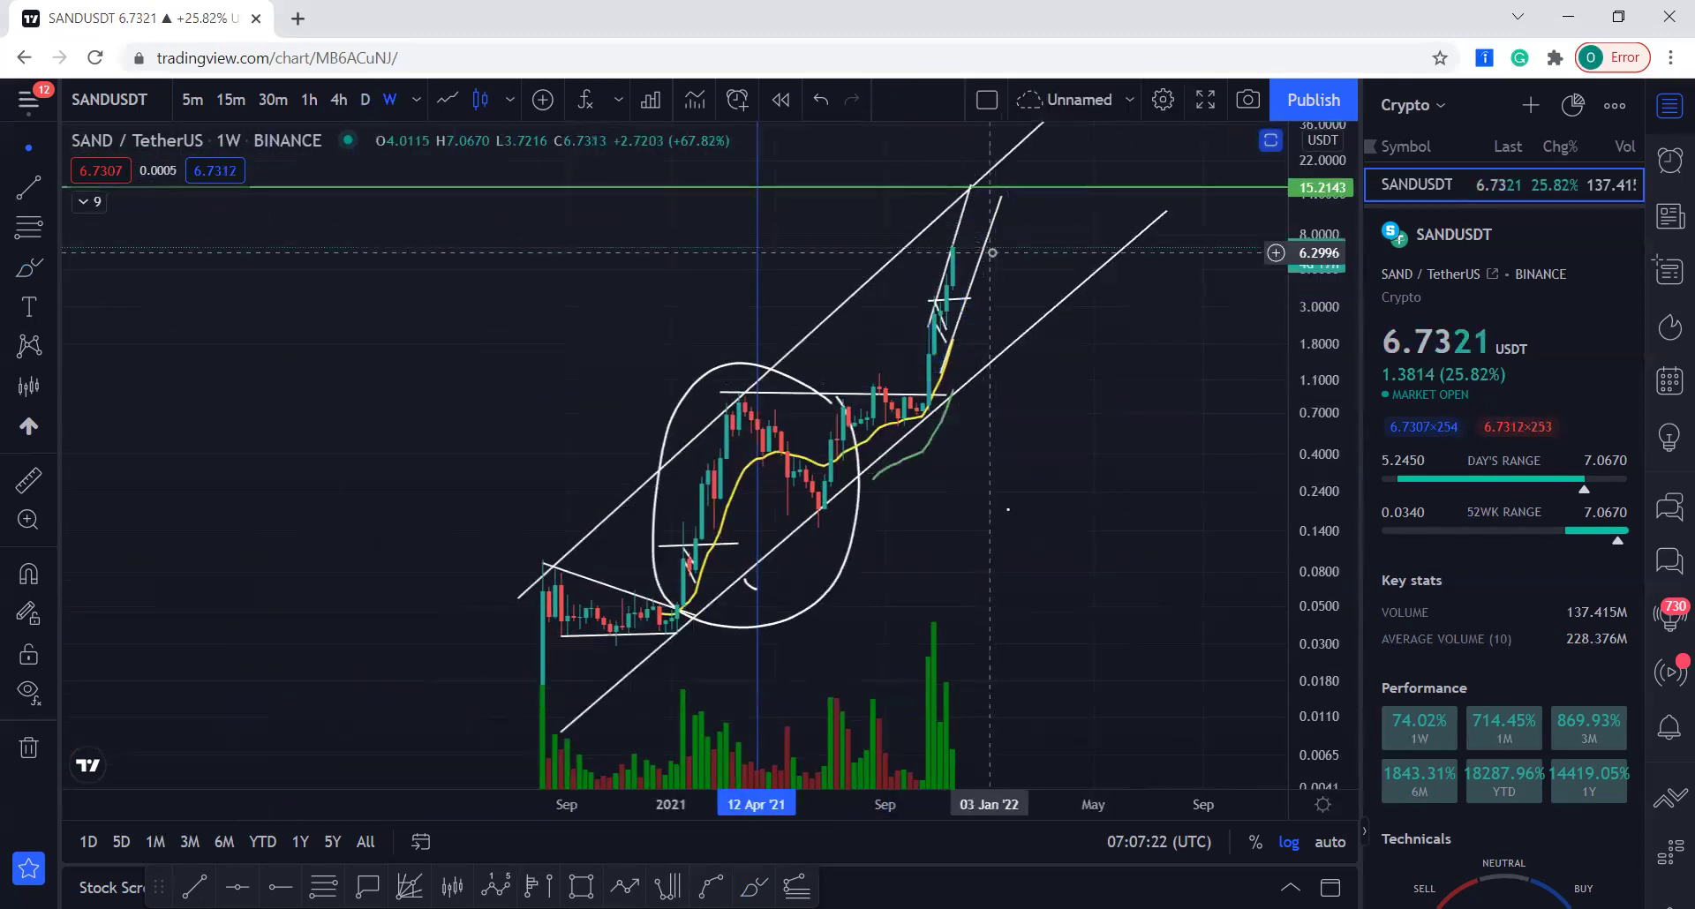
click(992, 223)
key(Delete)
click(957, 233)
key(Delete)
- Delete the freehand circle around the January–July 2021 rally and pullback
drag(1101, 517, 1139, 456)
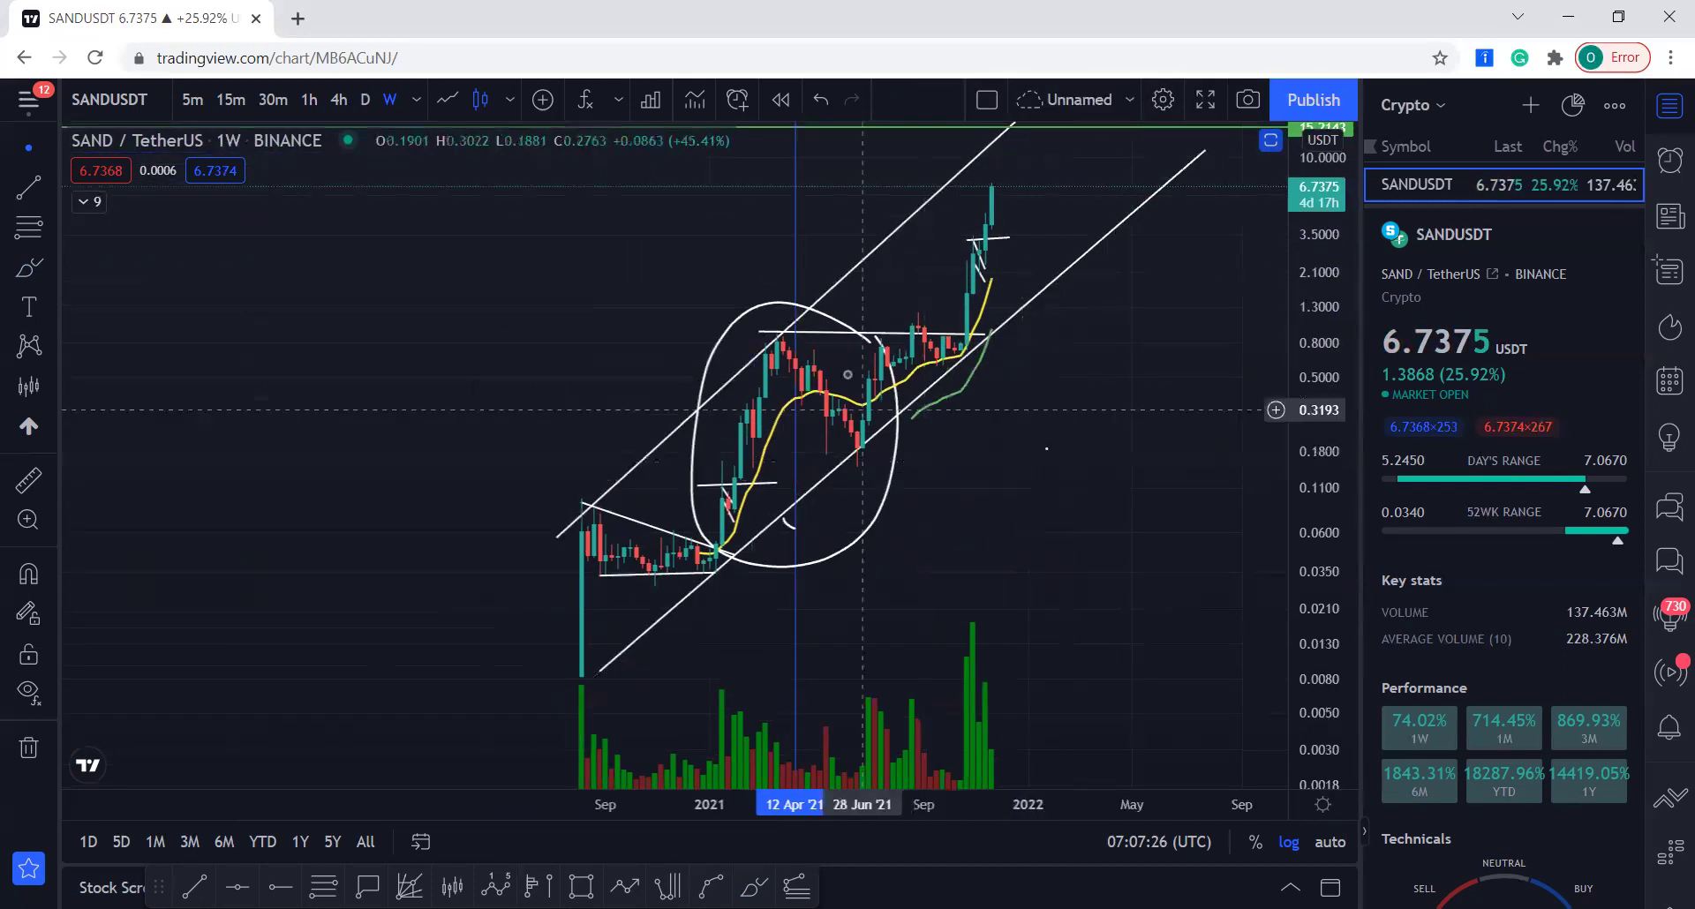
click(846, 323)
key(Delete)
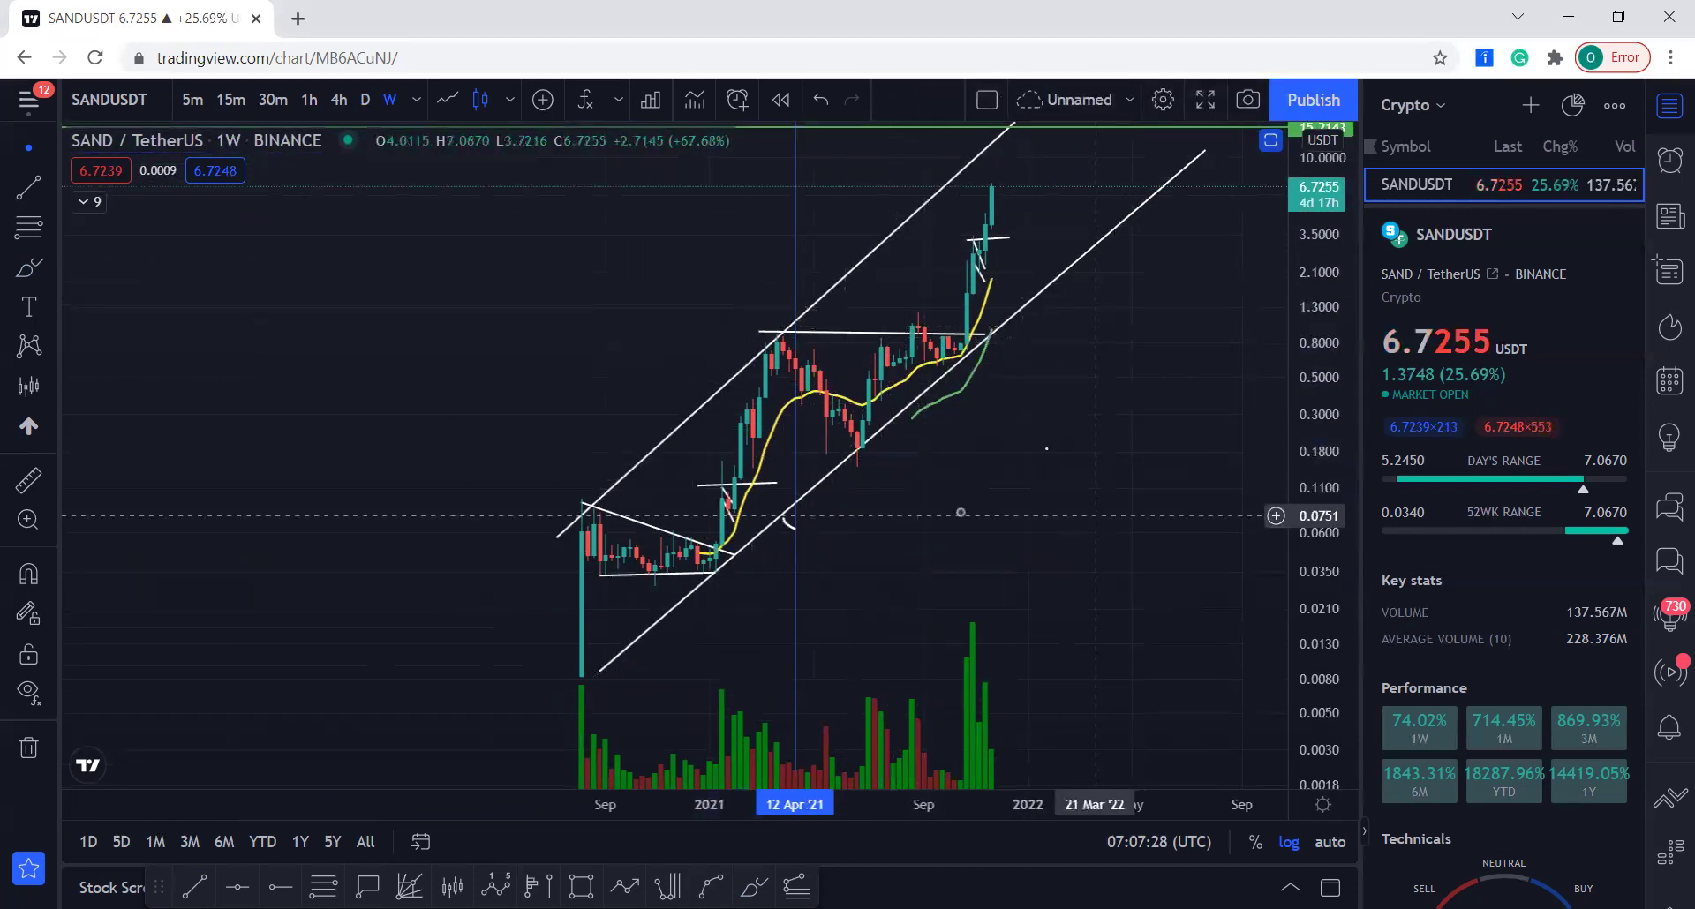
right_click(1179, 458)
click(1113, 302)
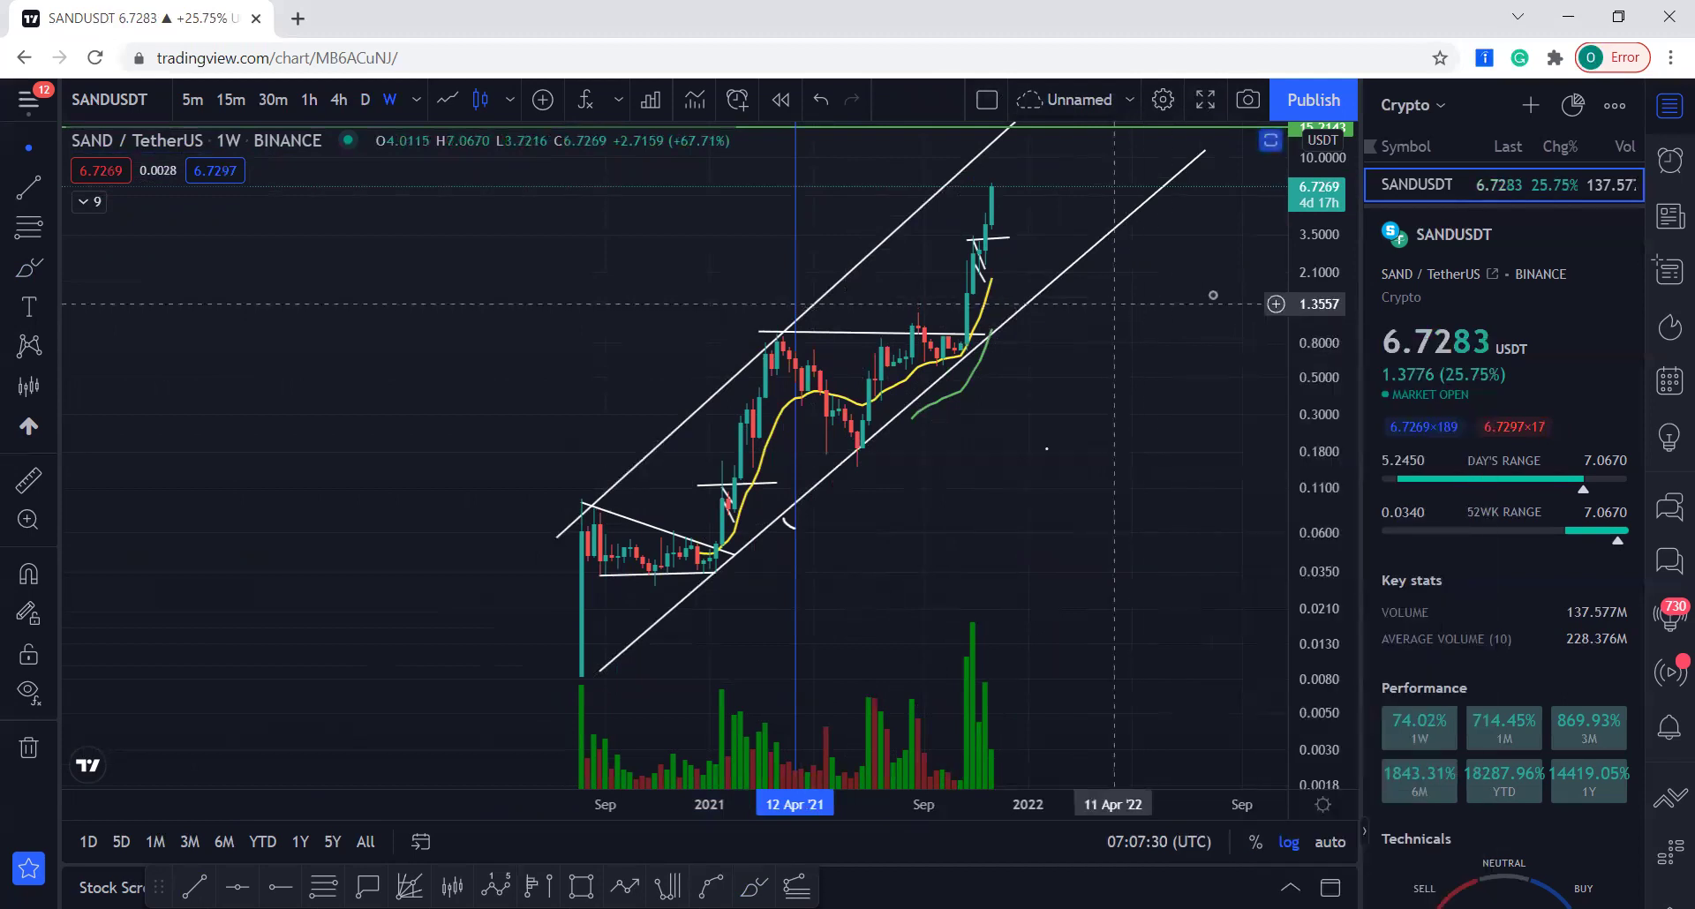
- Sketch a freehand price path from the latest candle past the 15.2143 line to about 29.39 on 3 Jan 2022, and remove it
drag(1326, 281, 1347, 473)
drag(1154, 524, 1142, 580)
scroll(1141, 582, up, 2)
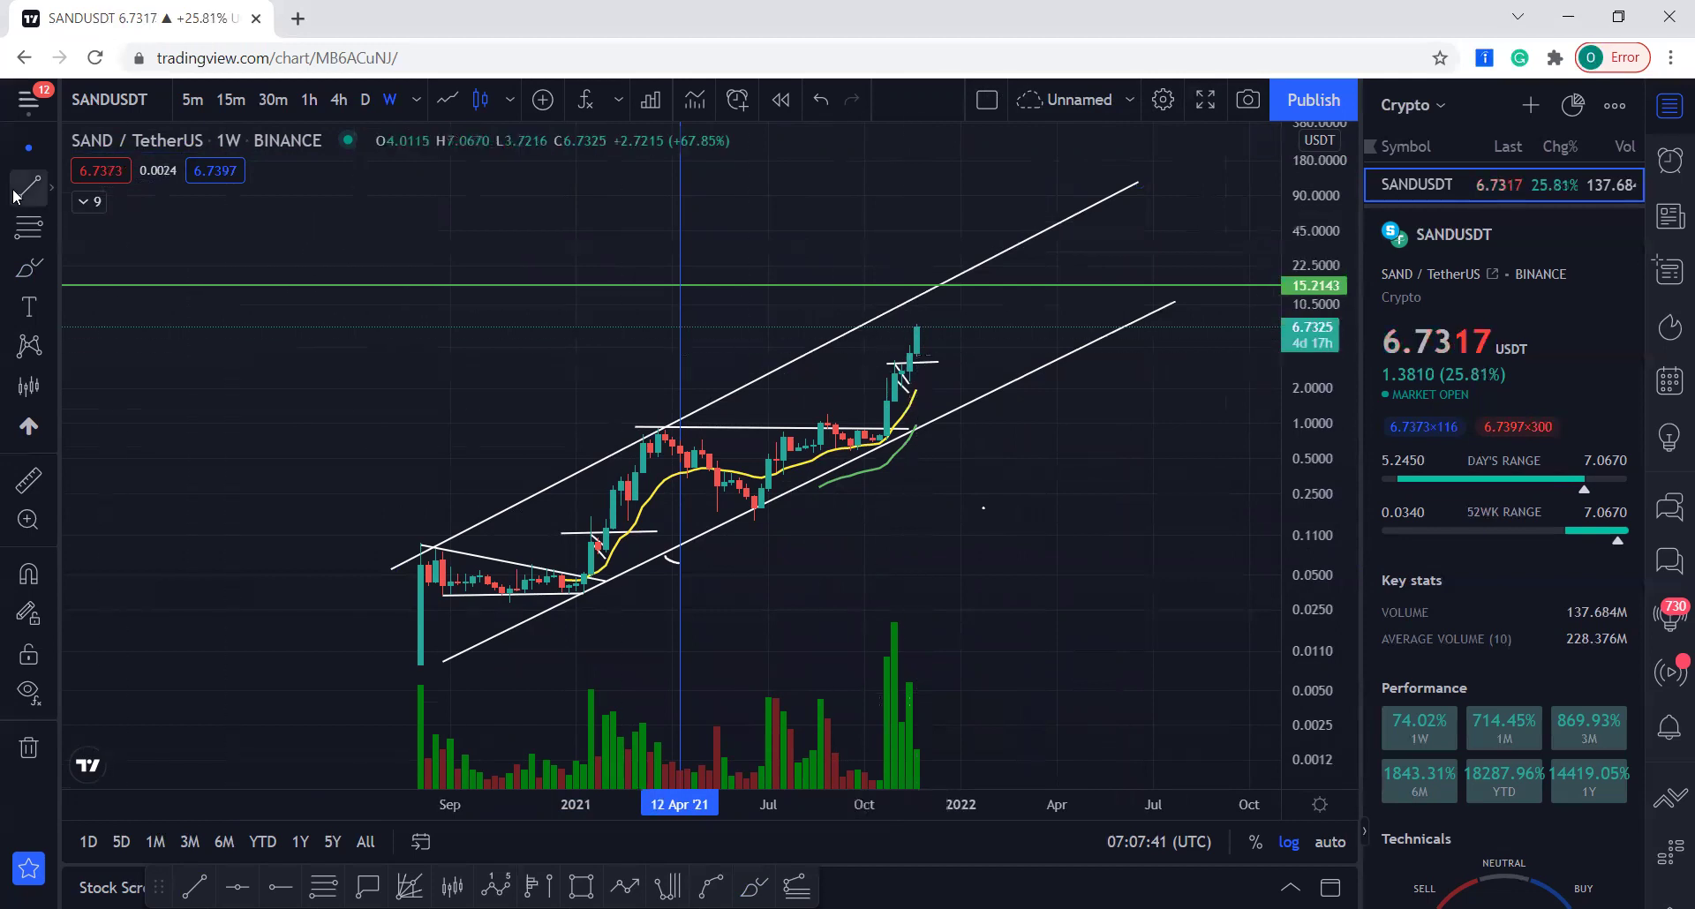
click(19, 271)
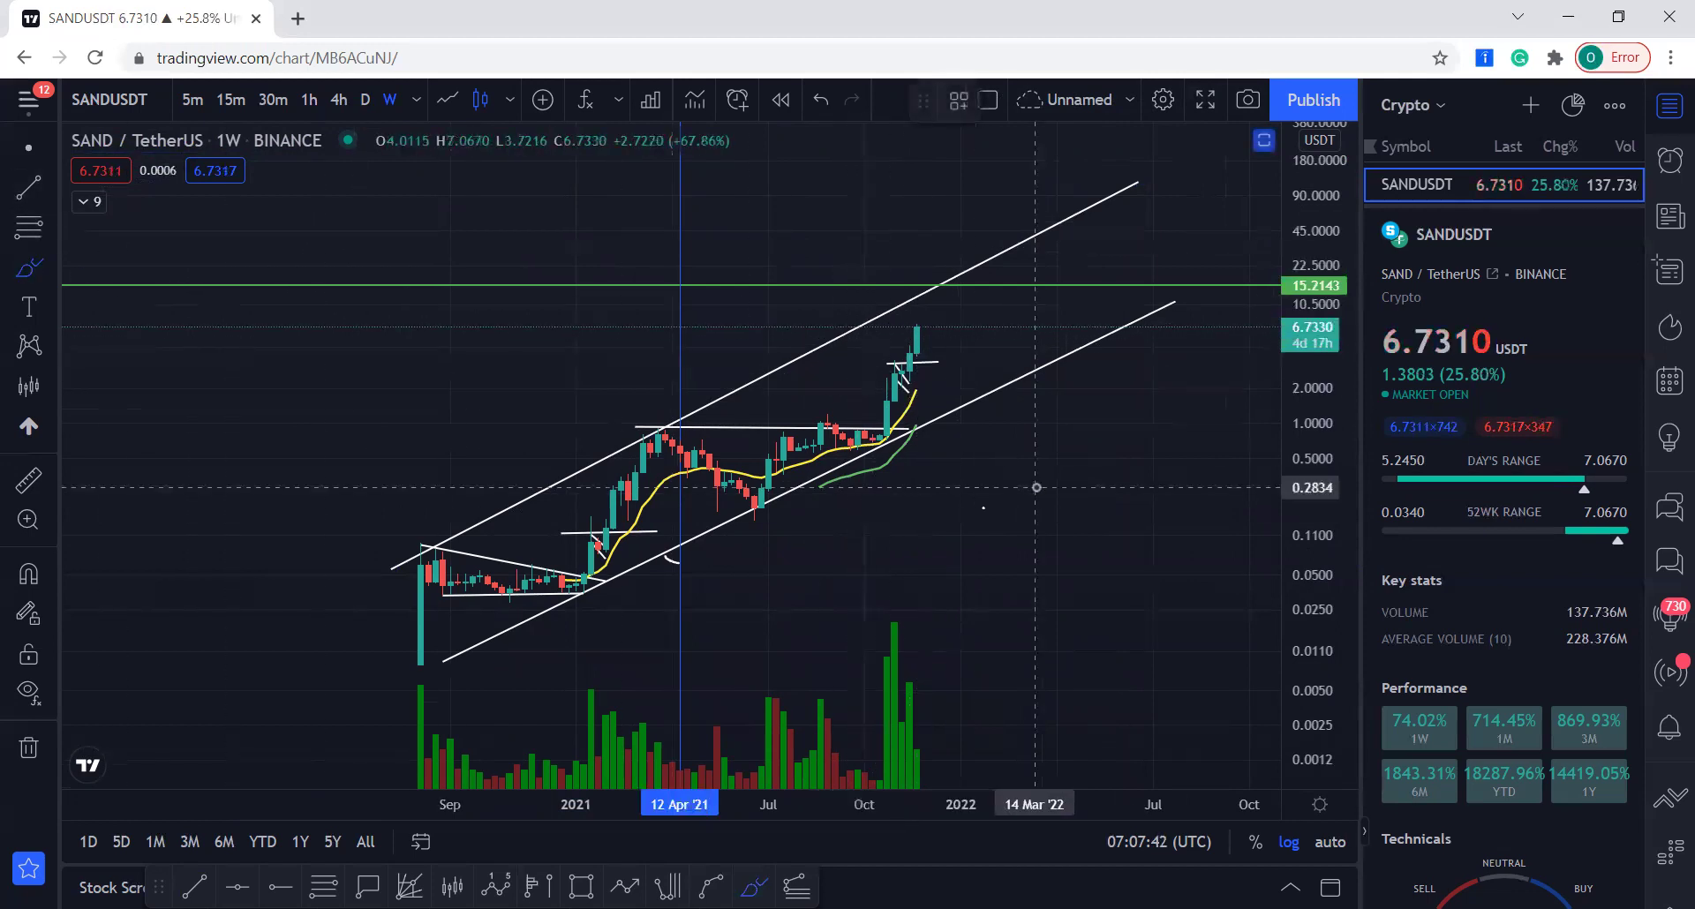
mouse_move(923, 331)
mouse_down()
mouse_move(910, 288)
mouse_move(943, 319)
mouse_move(961, 253)
mouse_up()
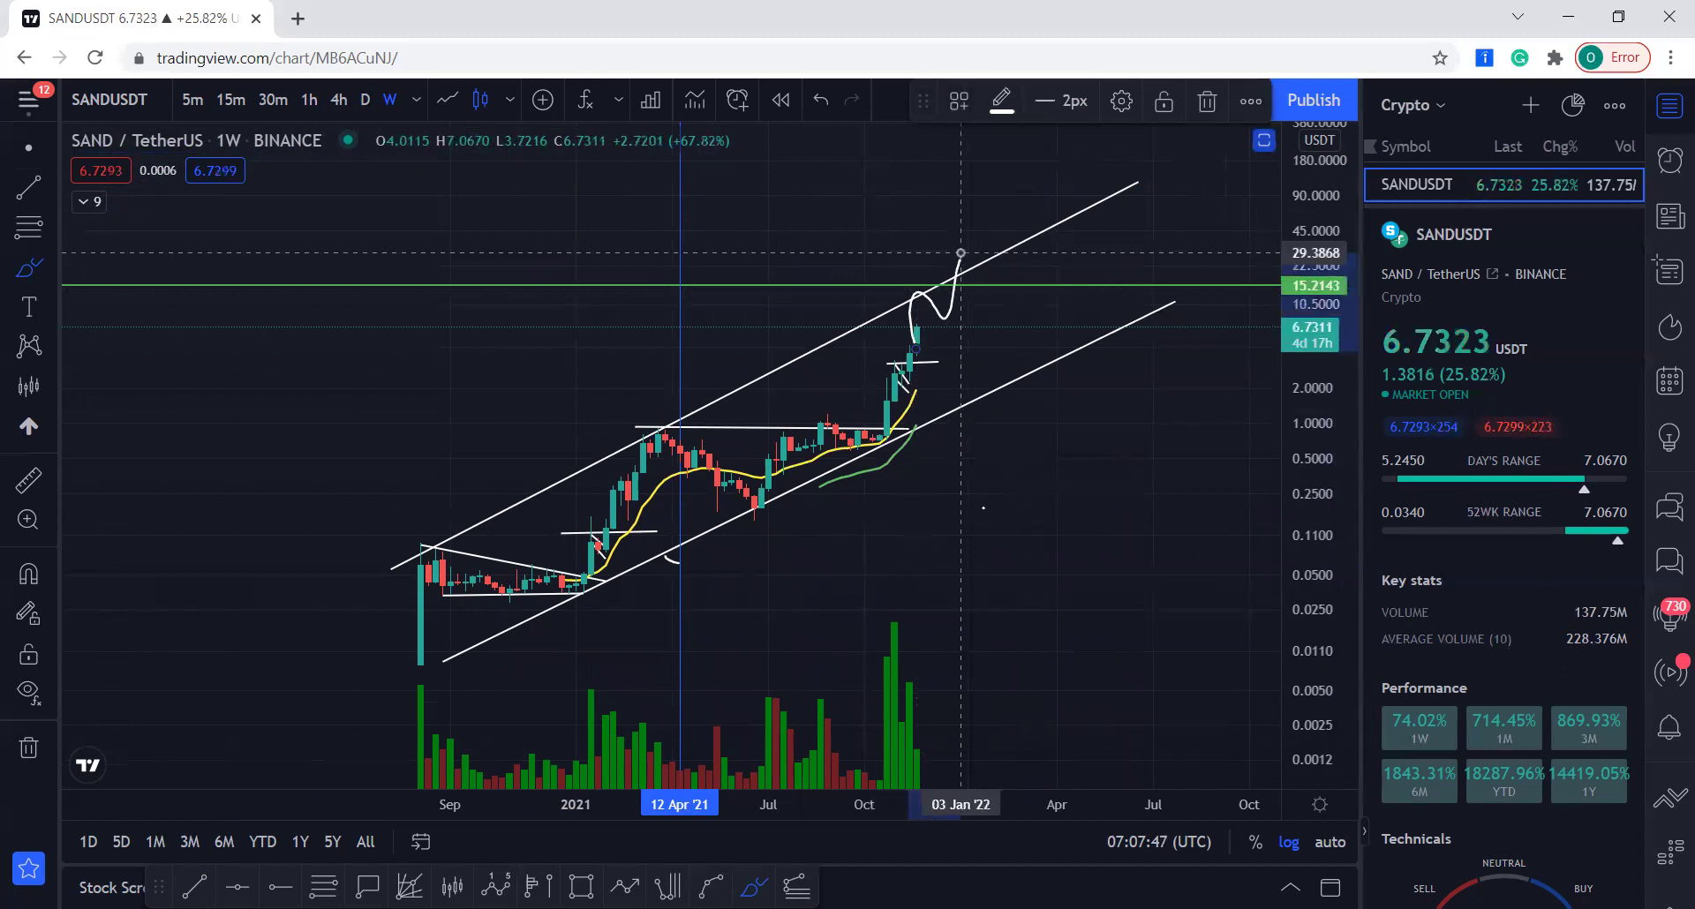
right_click(961, 252)
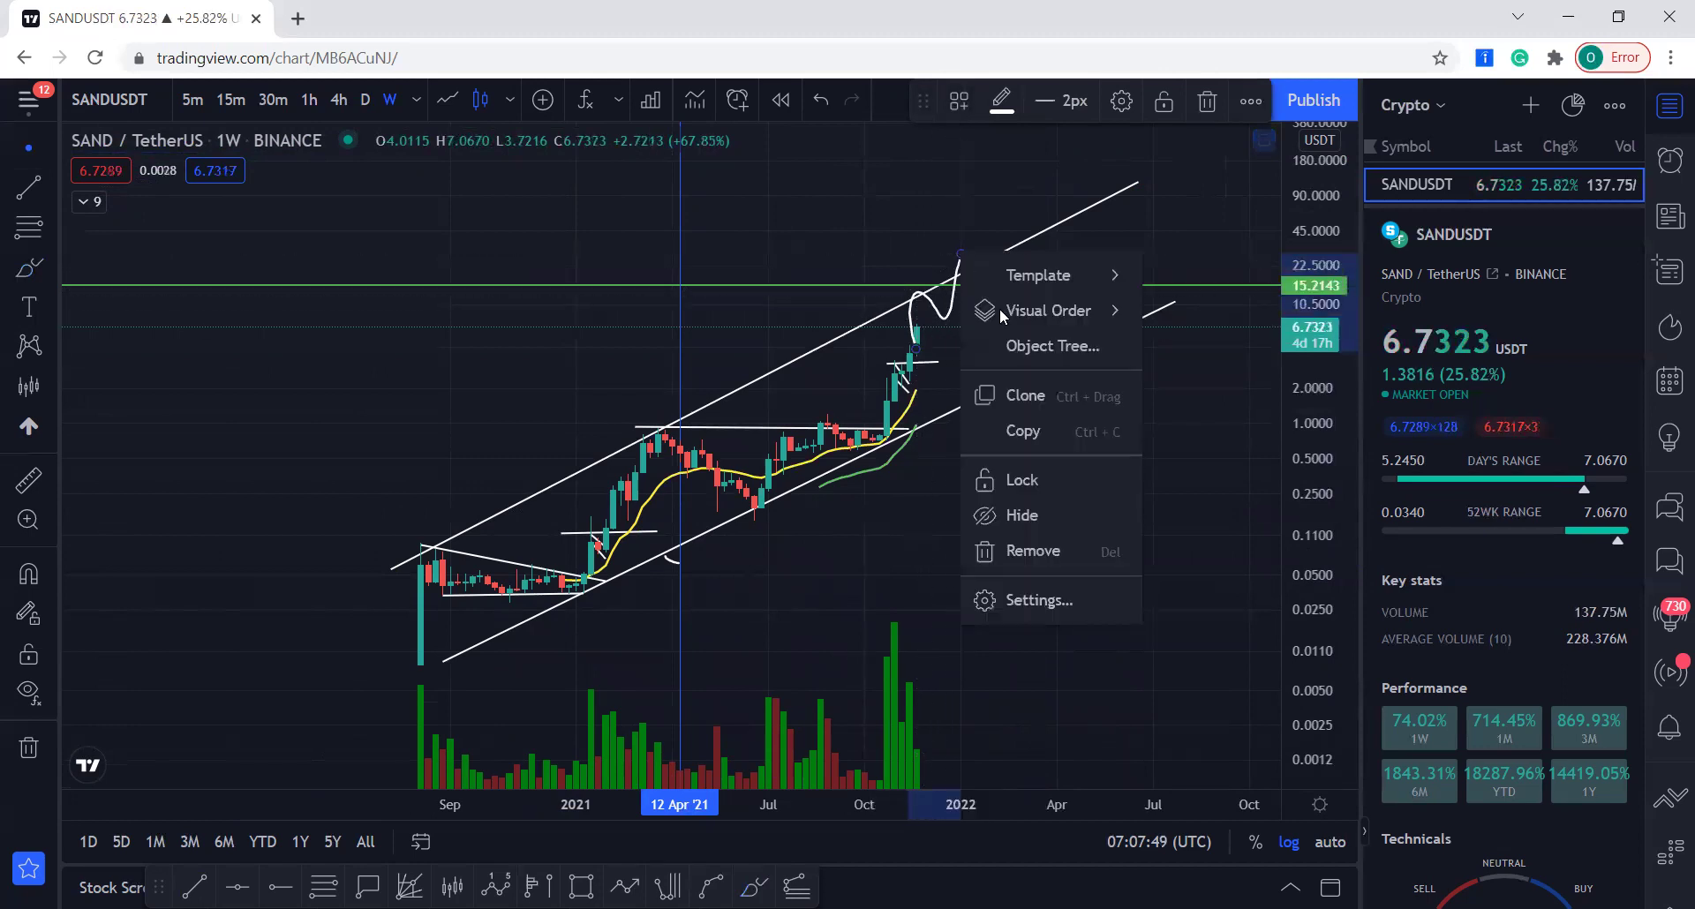
click(1049, 551)
- Switch the chart to the daily interval with the whole rising channel in view
scroll(1242, 509, down, 3)
drag(1306, 455, 1306, 549)
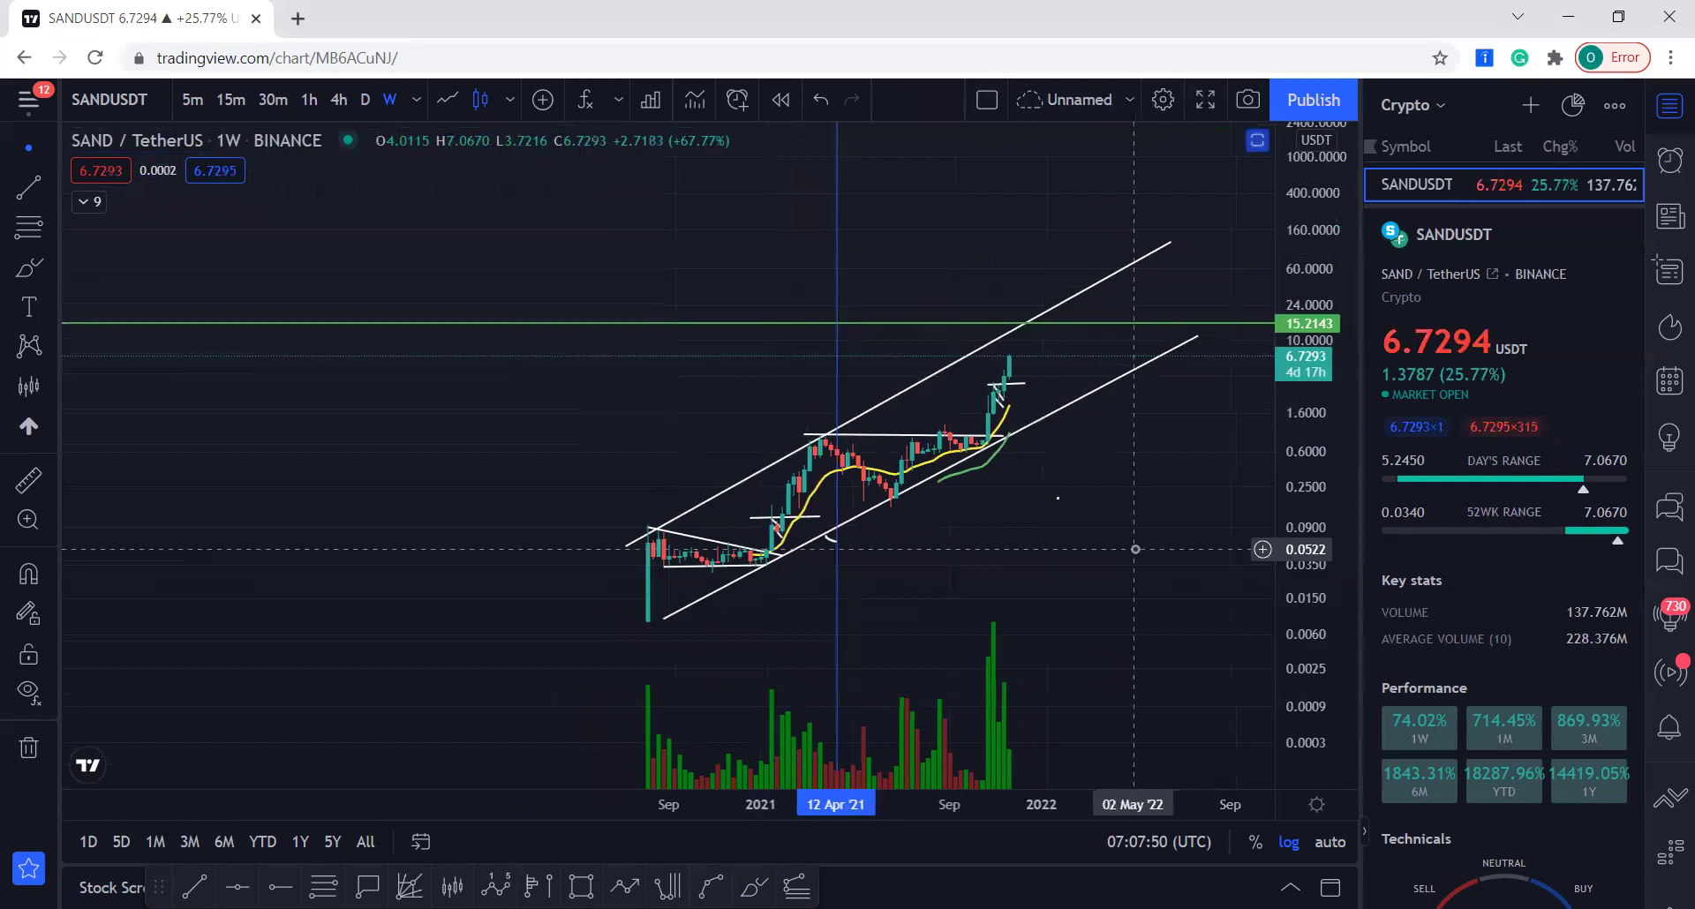
scroll(1135, 549, up, 1)
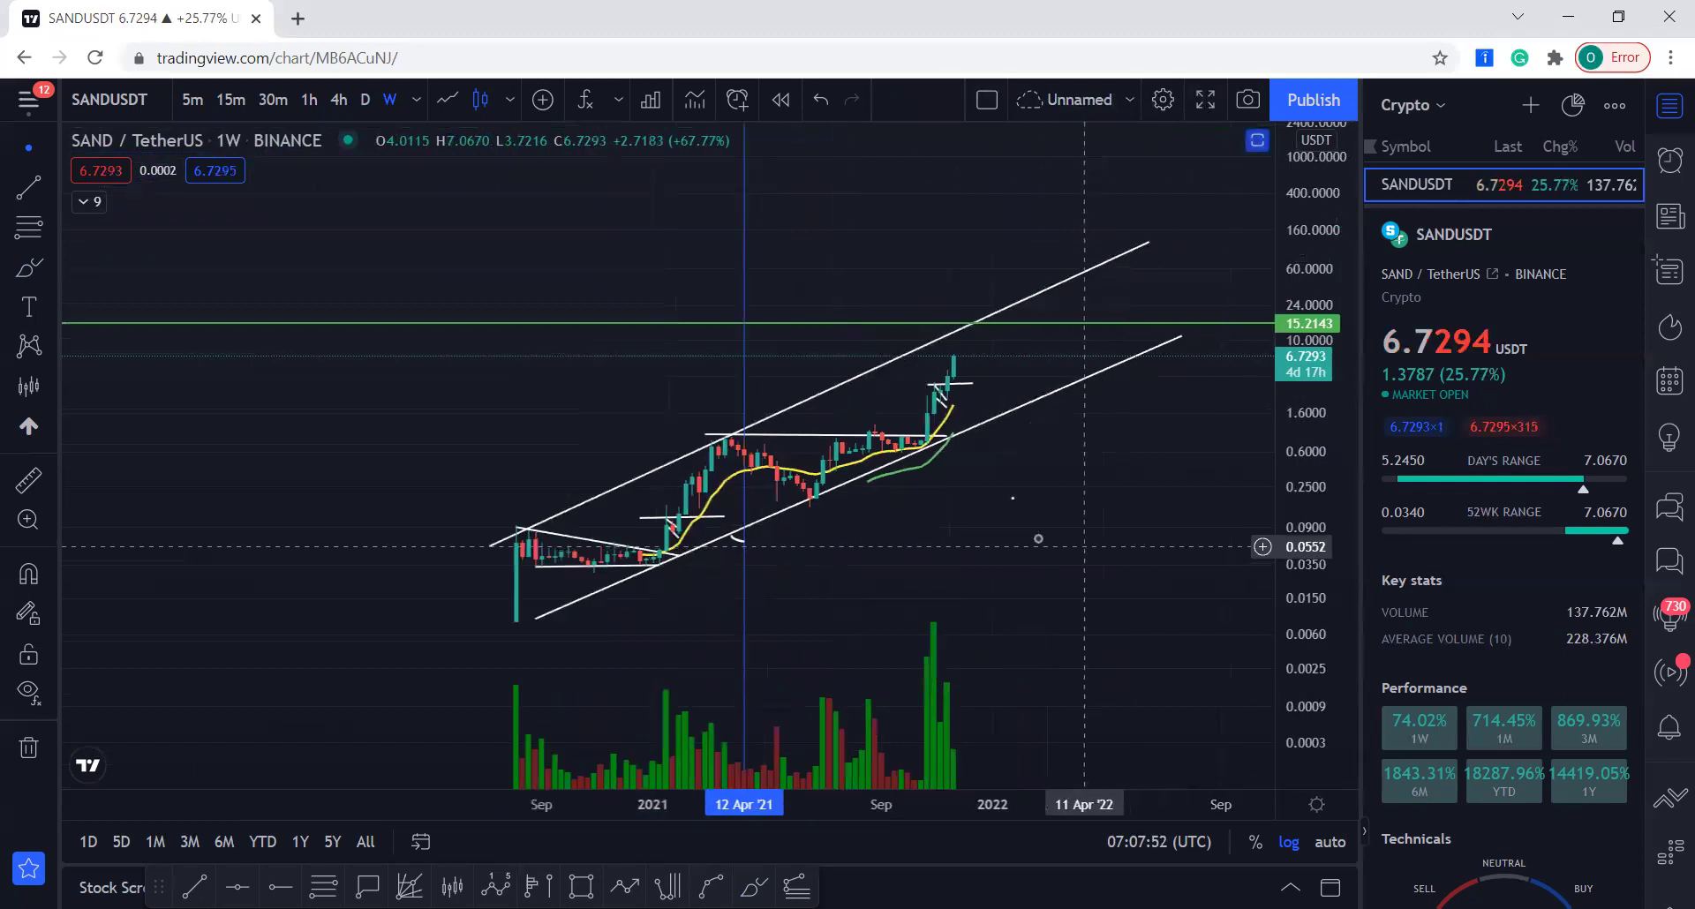
click(367, 100)
scroll(1119, 530, down, 4)
scroll(1151, 539, up, 4)
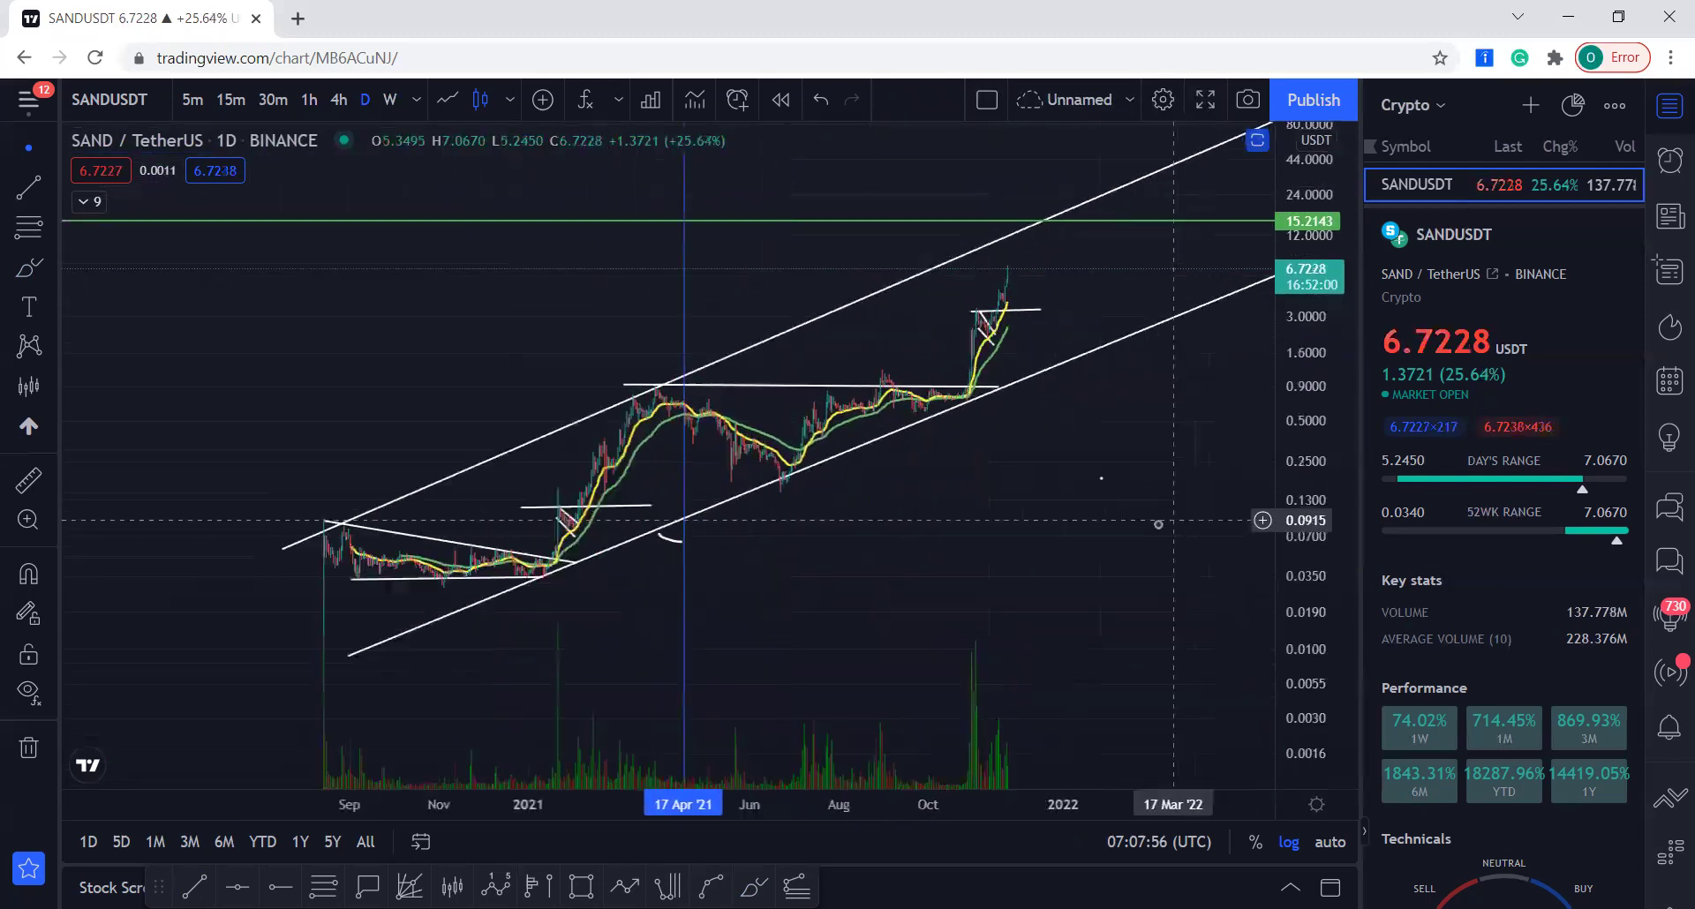
- Circle the early-2021 rally and the following pullback freehand with the brush on the daily chart
click(29, 228)
click(37, 273)
mouse_move(723, 362)
mouse_down()
mouse_move(454, 481)
mouse_move(834, 482)
mouse_move(773, 377)
mouse_up()
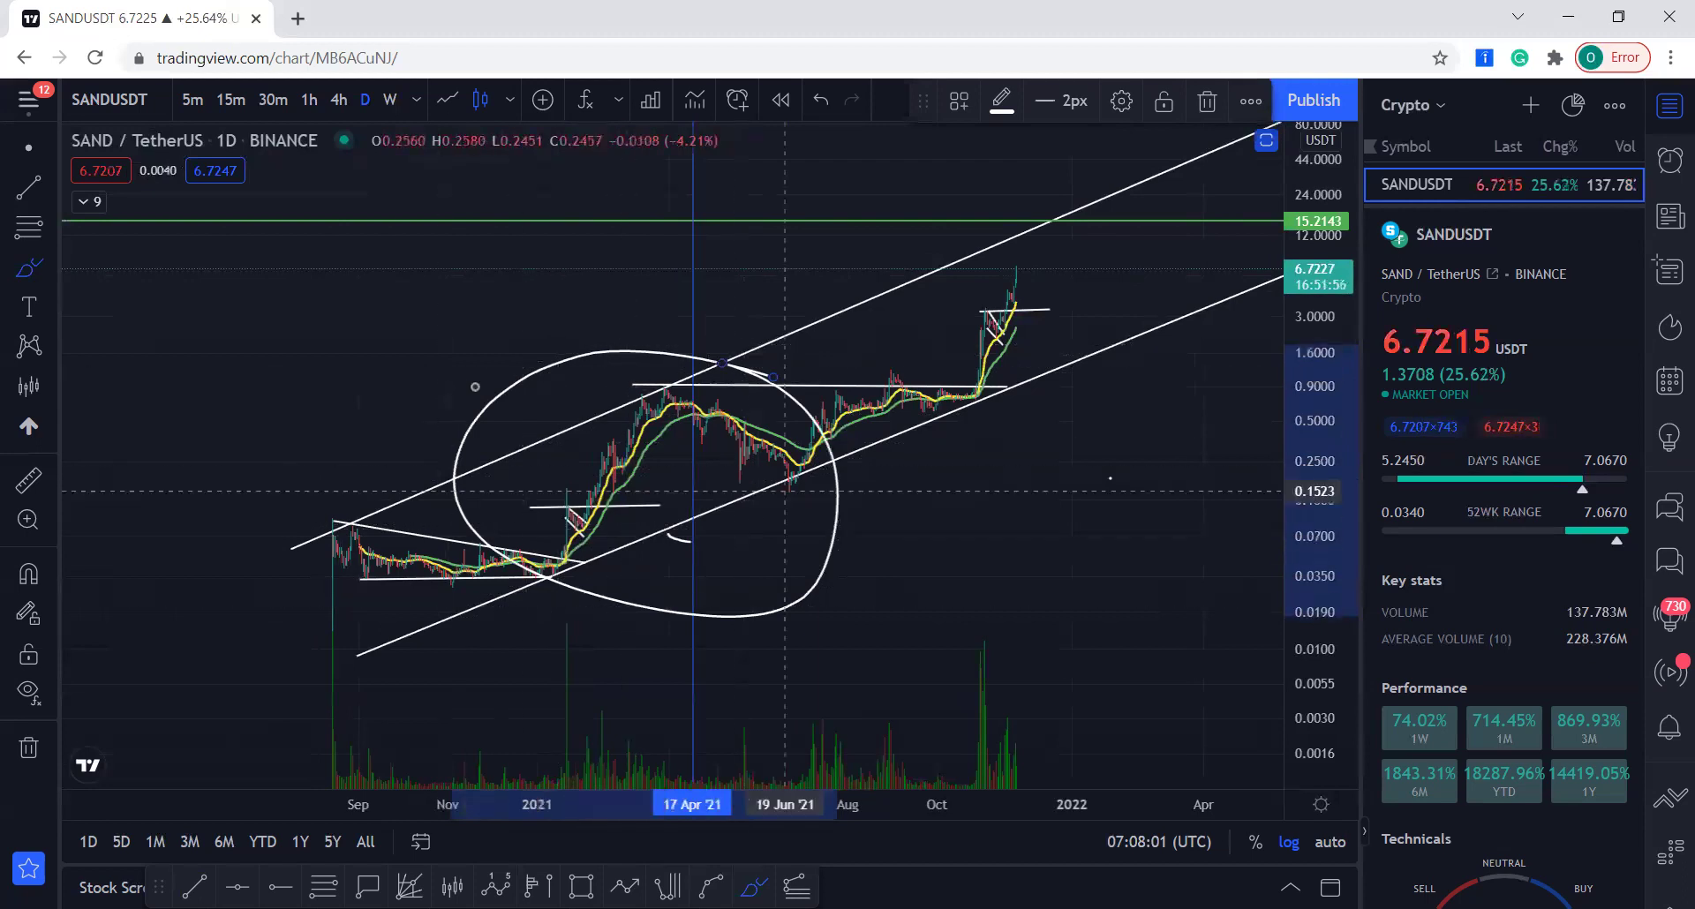
- Copy the bars from 20 Jan 2021 to early April 2021 as a bars pattern and place it over the November 2021 rally, reaching the 15.2143 line
click(26, 386)
click(565, 512)
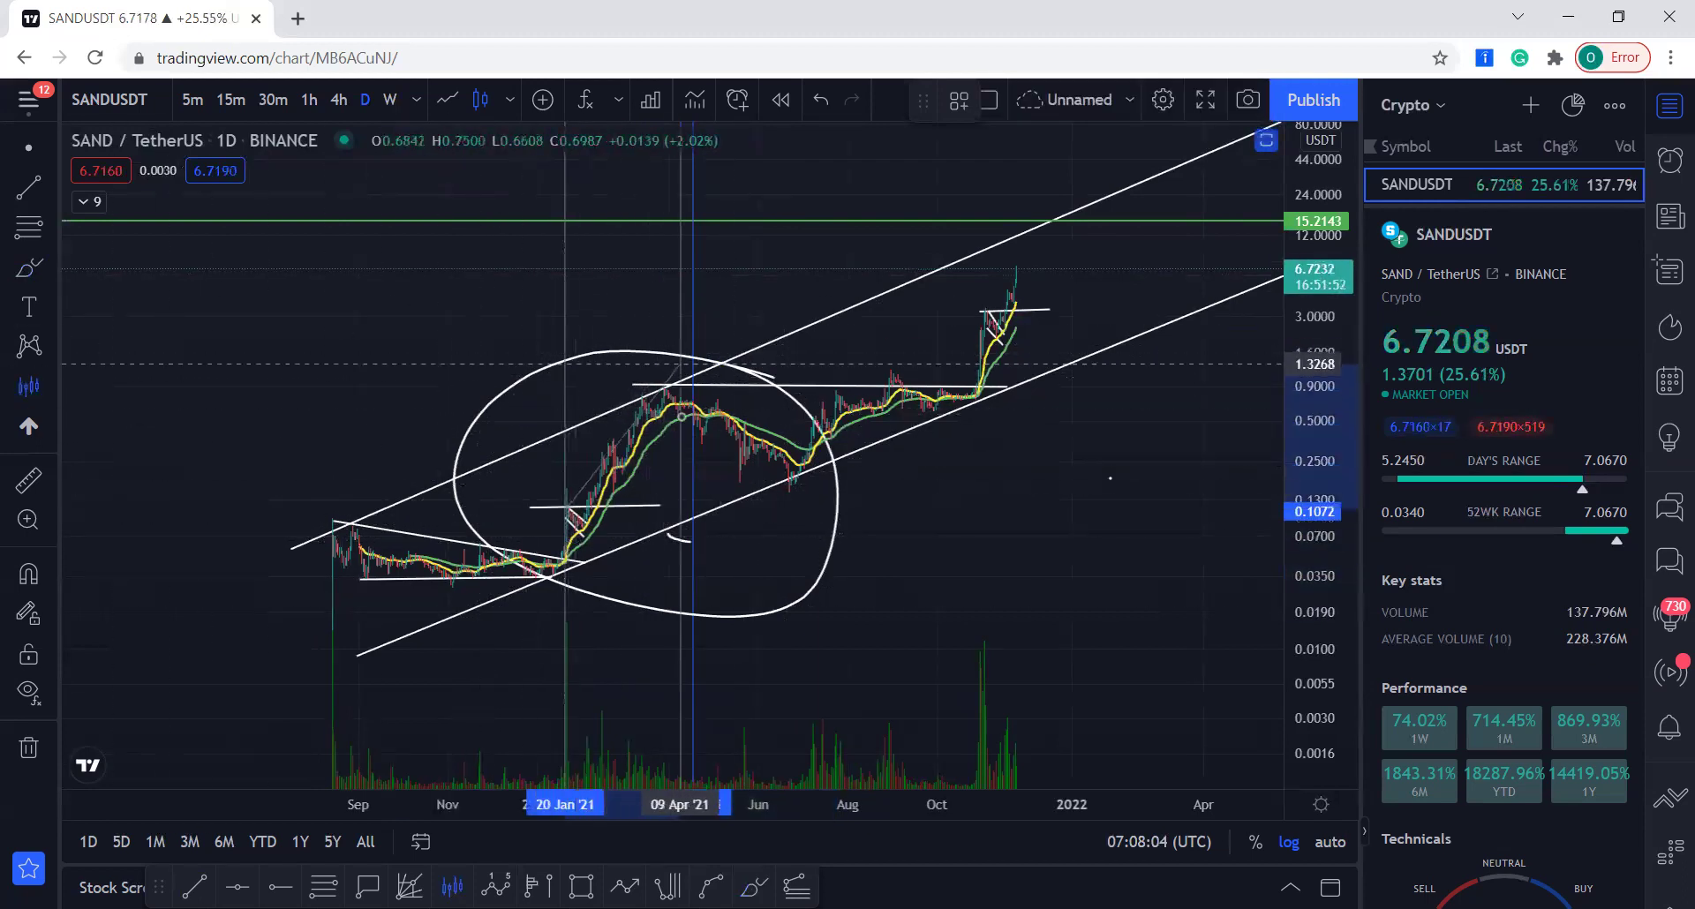
click(675, 397)
drag(627, 424, 1037, 359)
click(1061, 452)
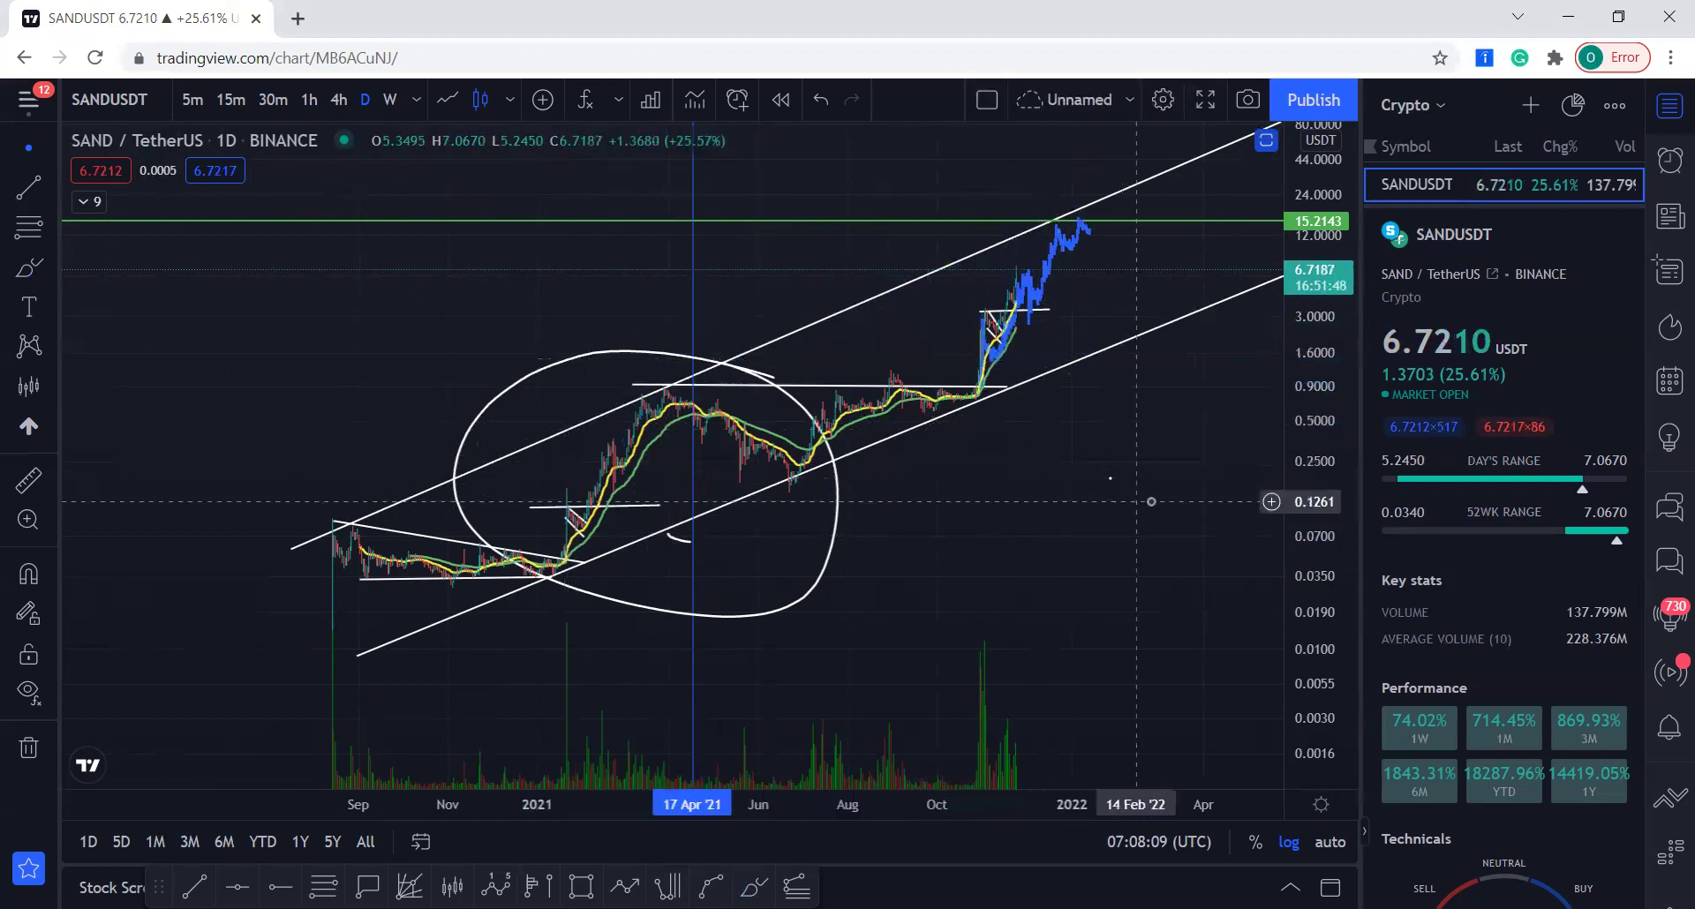